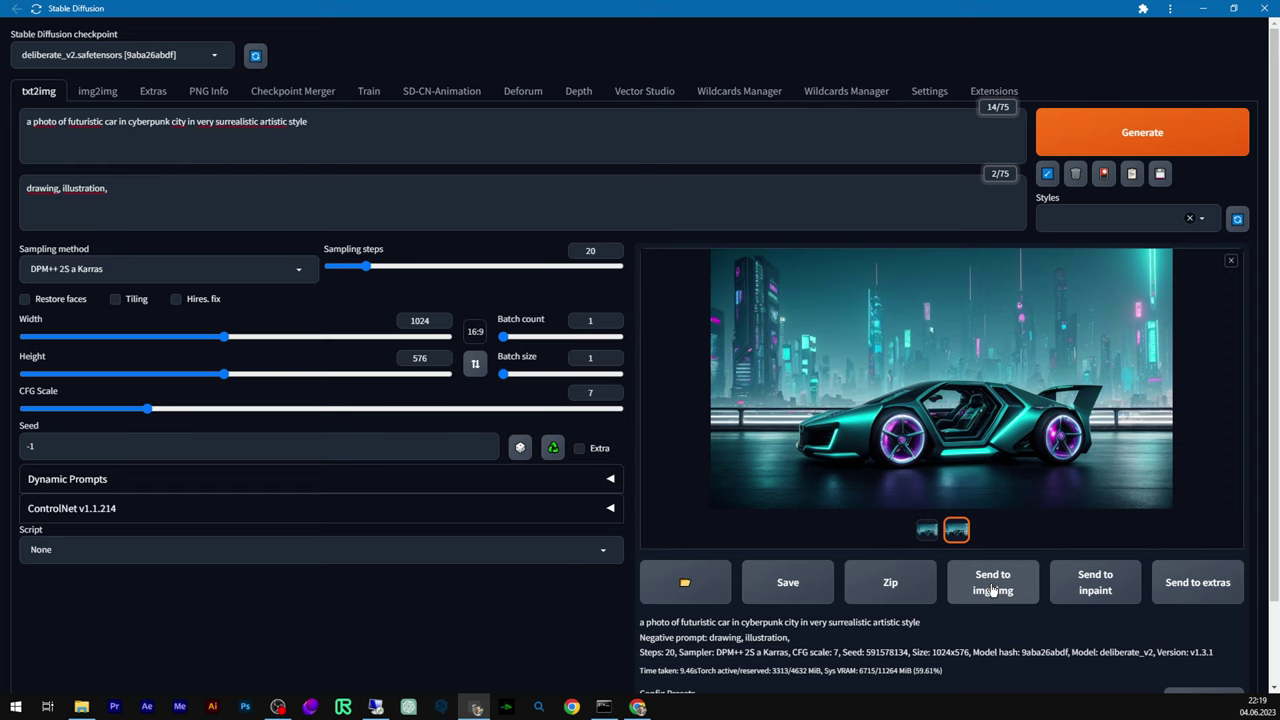
# - Send the generated car image to img2img and check the carried-over prompt and negative prompt
pyautogui.click(992, 588)
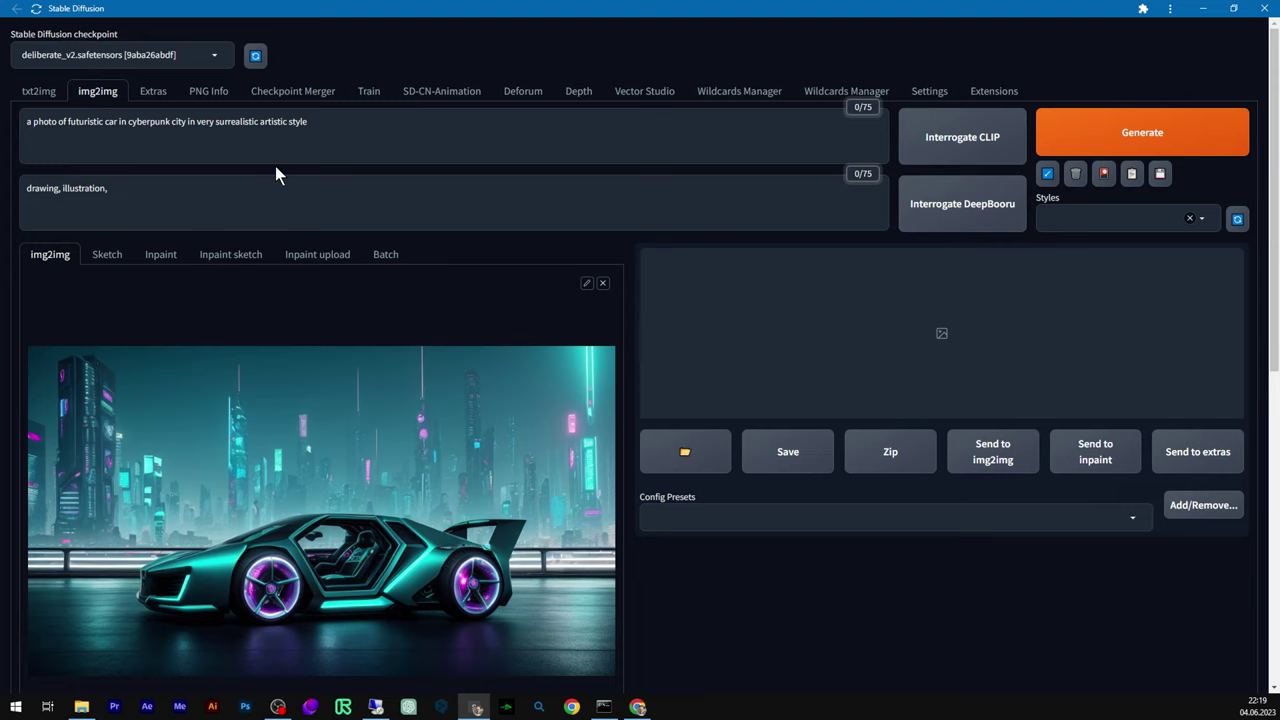
pyautogui.scroll(-2, 420, 211)
pyautogui.scroll(-2, 460, 238)
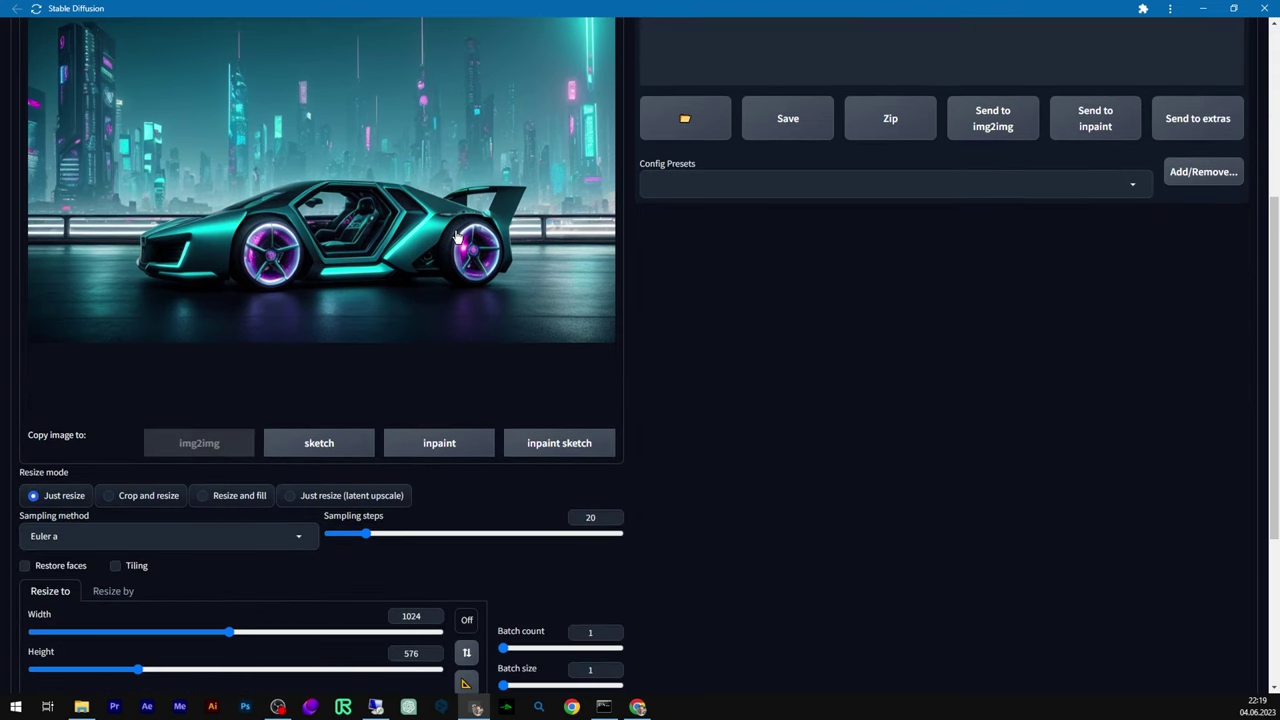
pyautogui.scroll(4, 349, 290)
pyautogui.moveTo(24, 120); pyautogui.dragTo(356, 126)
pyautogui.scroll(-1, 251, 160)
pyautogui.scroll(1, 169, 214)
pyautogui.moveTo(112, 190); pyautogui.dragTo(26, 201)
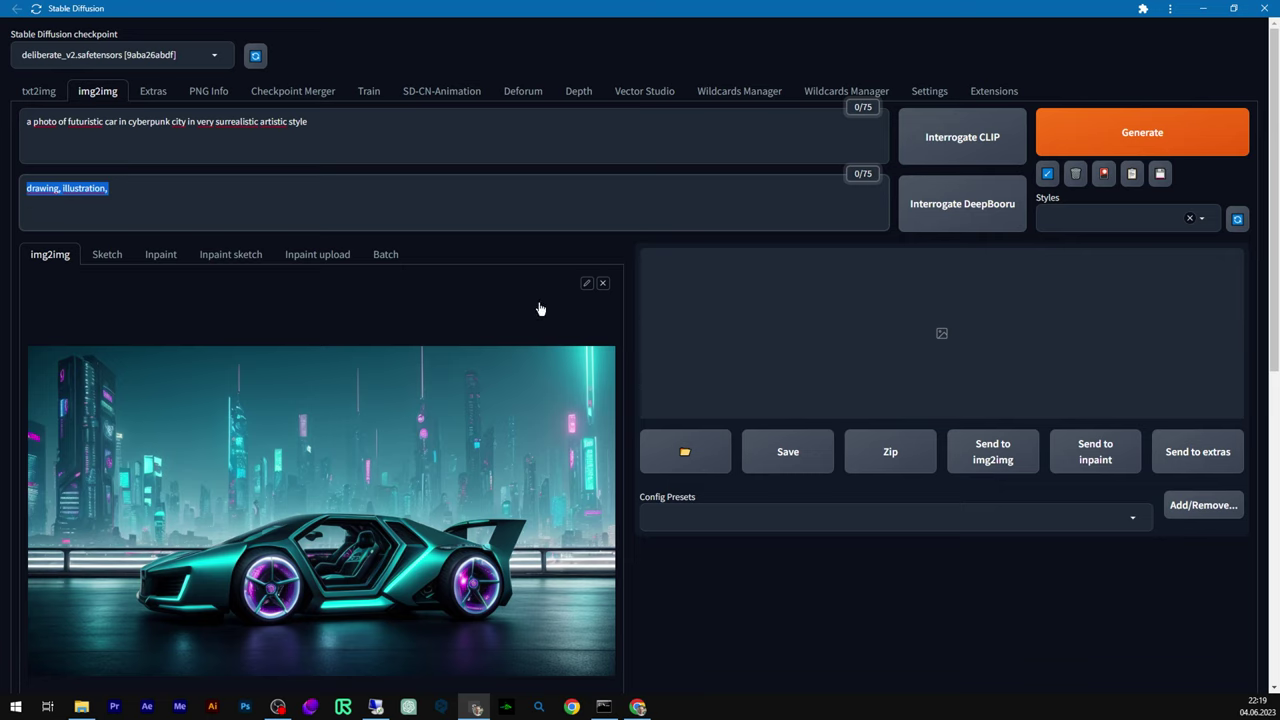
# - Set the img2img sampling method to DPM++ 2S a Karras
pyautogui.scroll(-5, 540, 309)
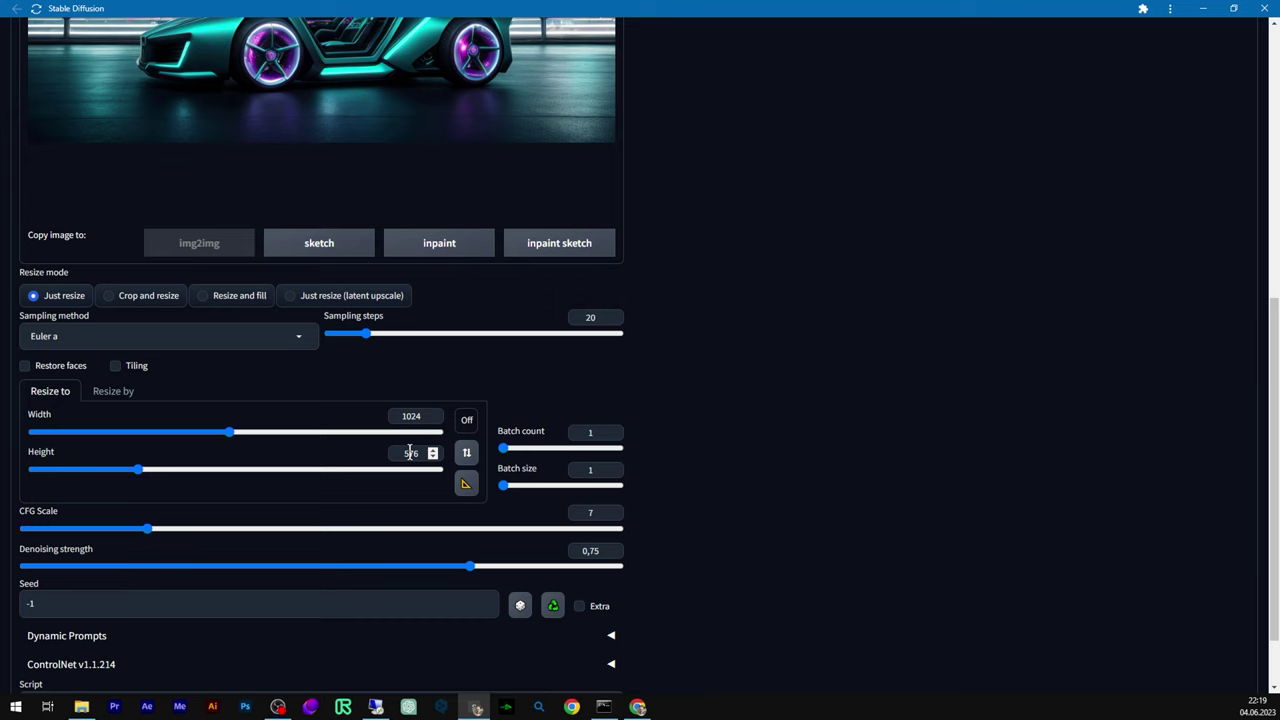
pyautogui.scroll(4, 394, 277)
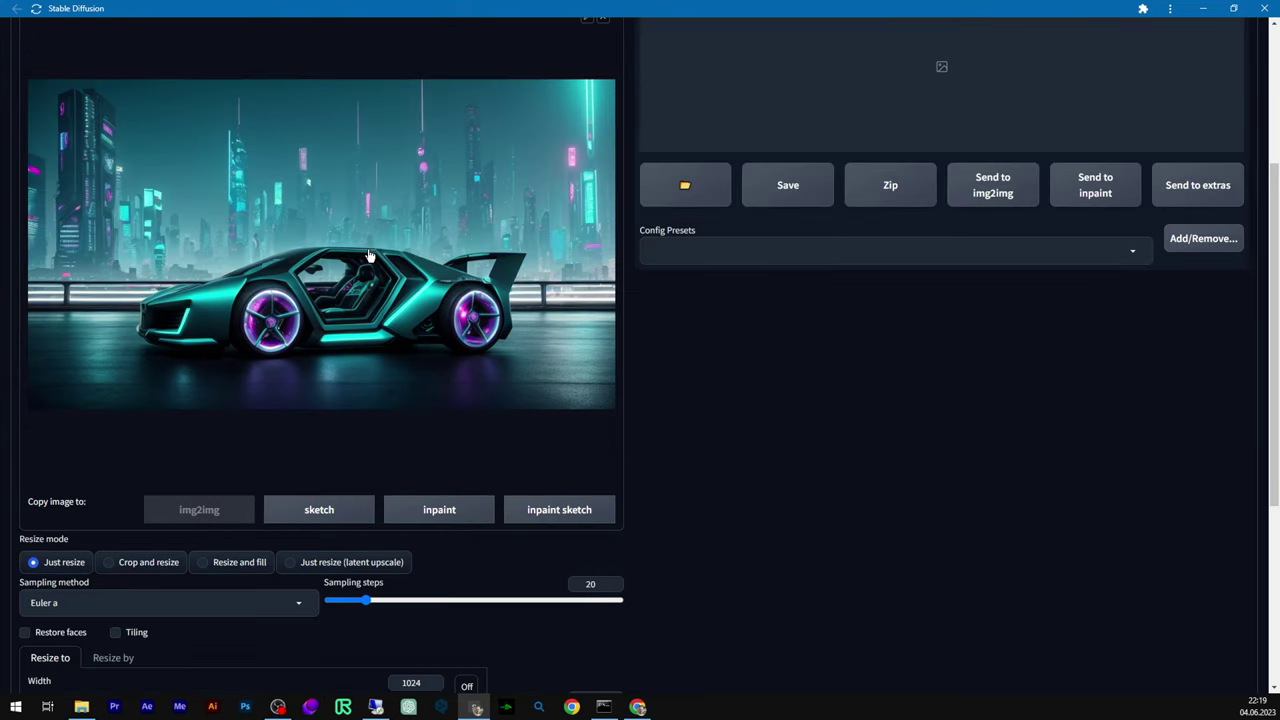
pyautogui.scroll(-2, 390, 310)
pyautogui.scroll(5, 394, 323)
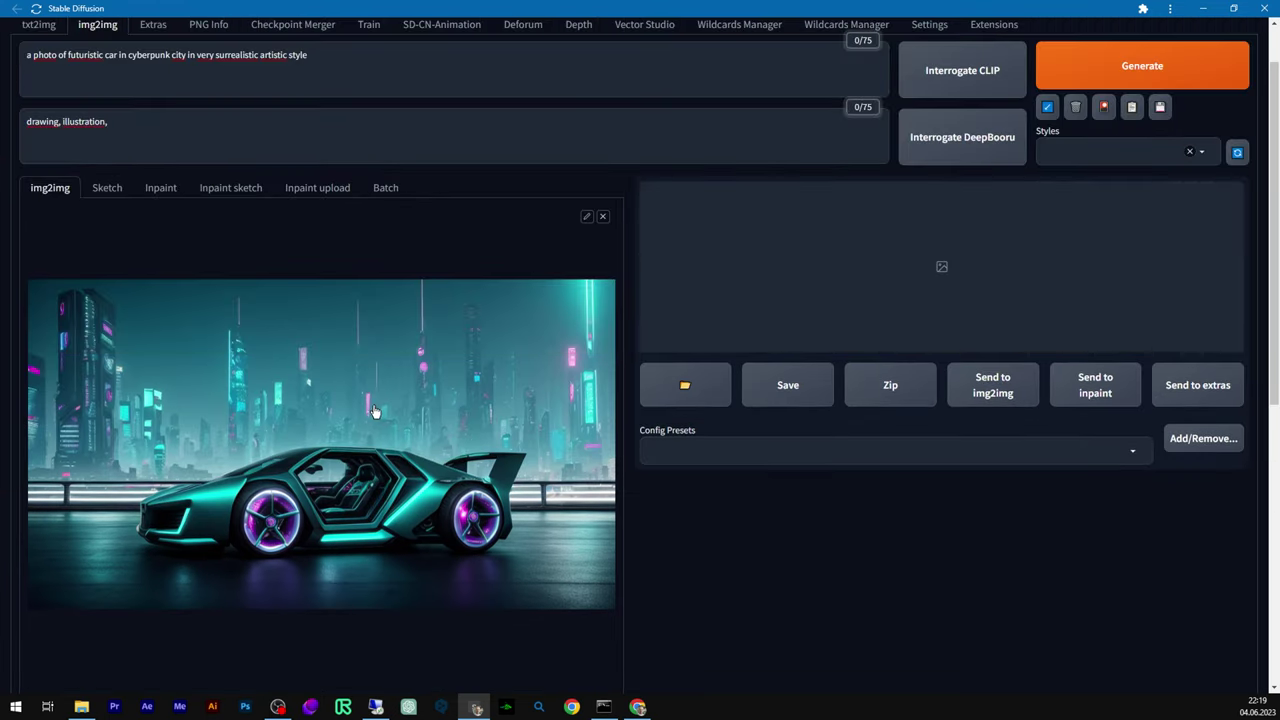
pyautogui.scroll(1, 370, 410)
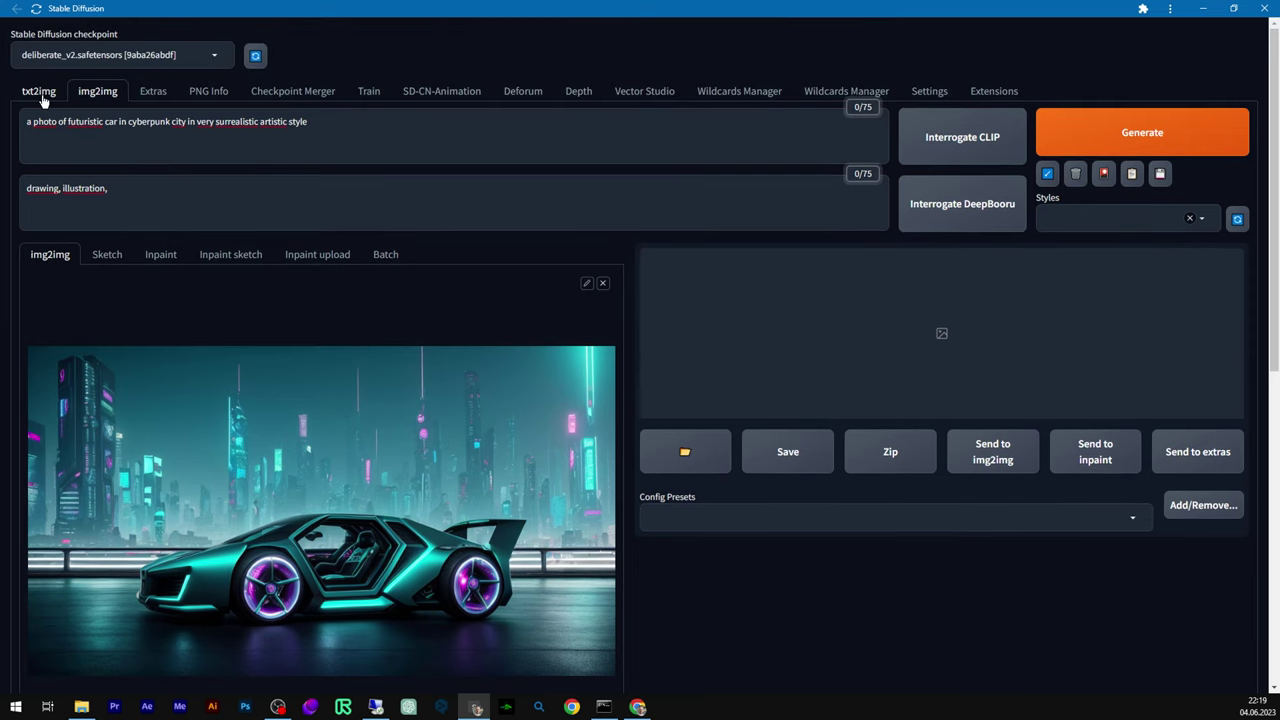
pyautogui.scroll(-10, 420, 323)
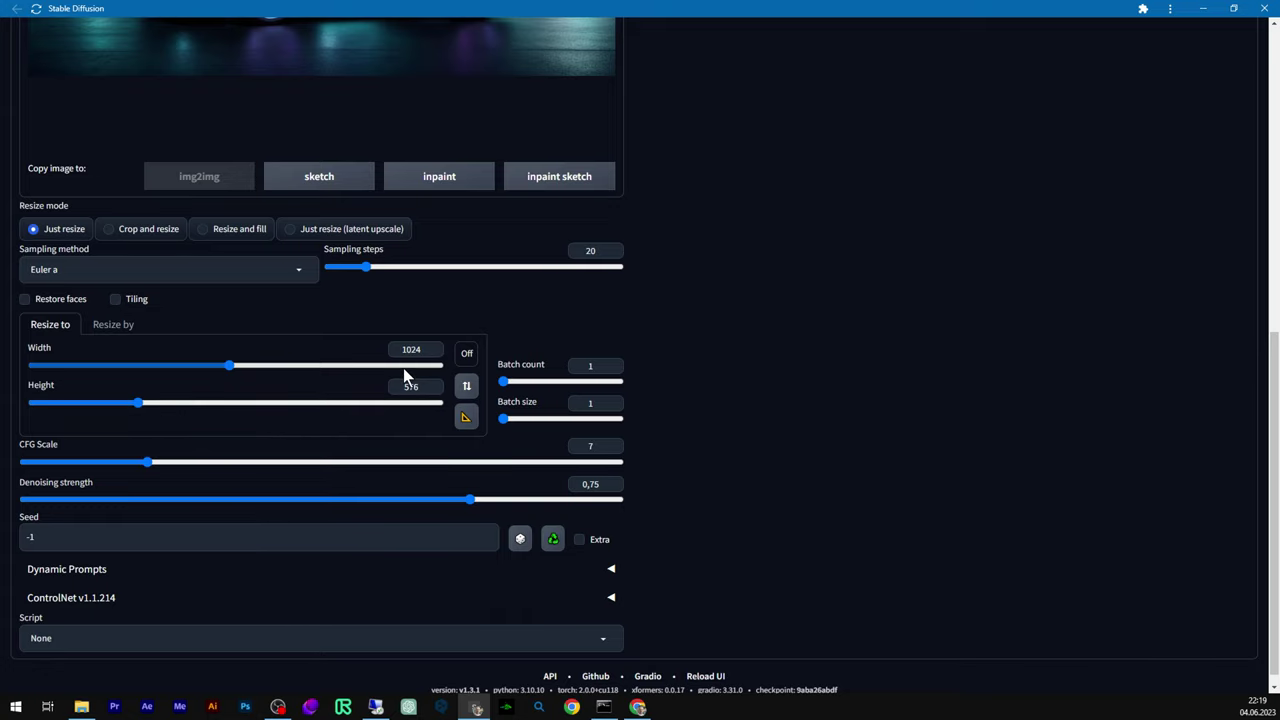
pyautogui.scroll(-1, 316, 432)
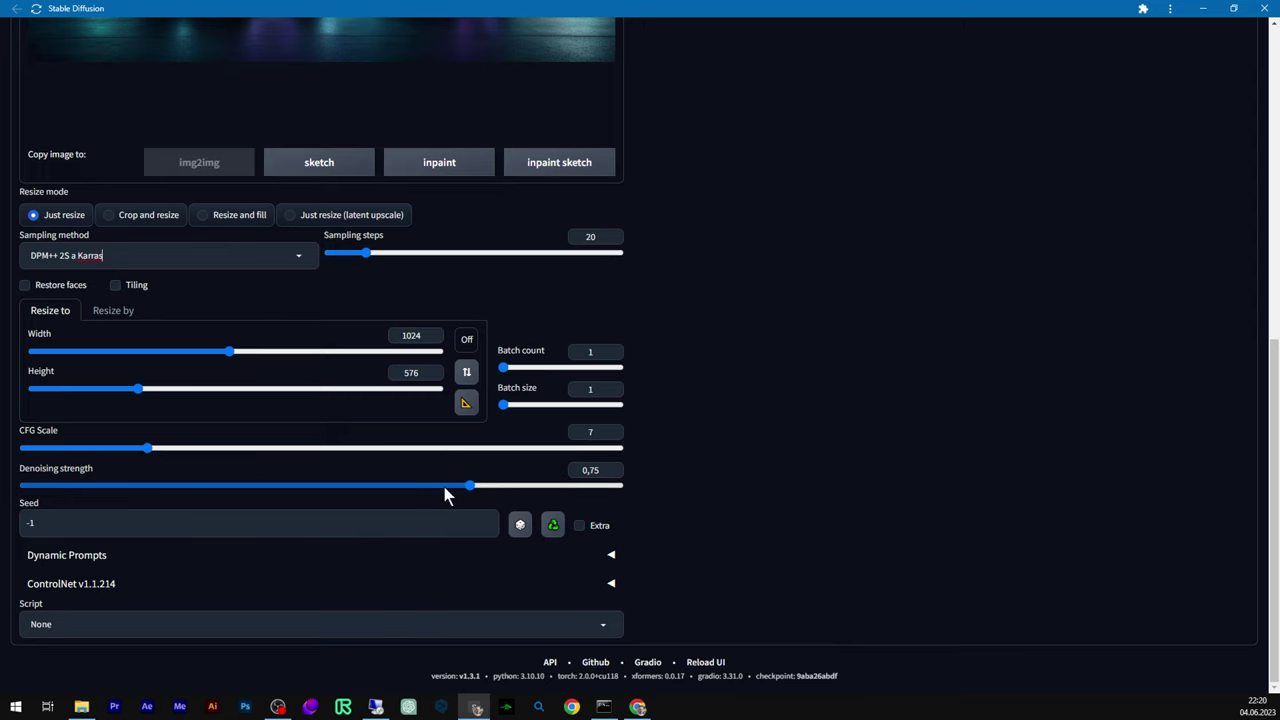
# - Replace the word "cyberpunk" with "steampunk" in the img2img prompt
pyautogui.scroll(4, 471, 494)
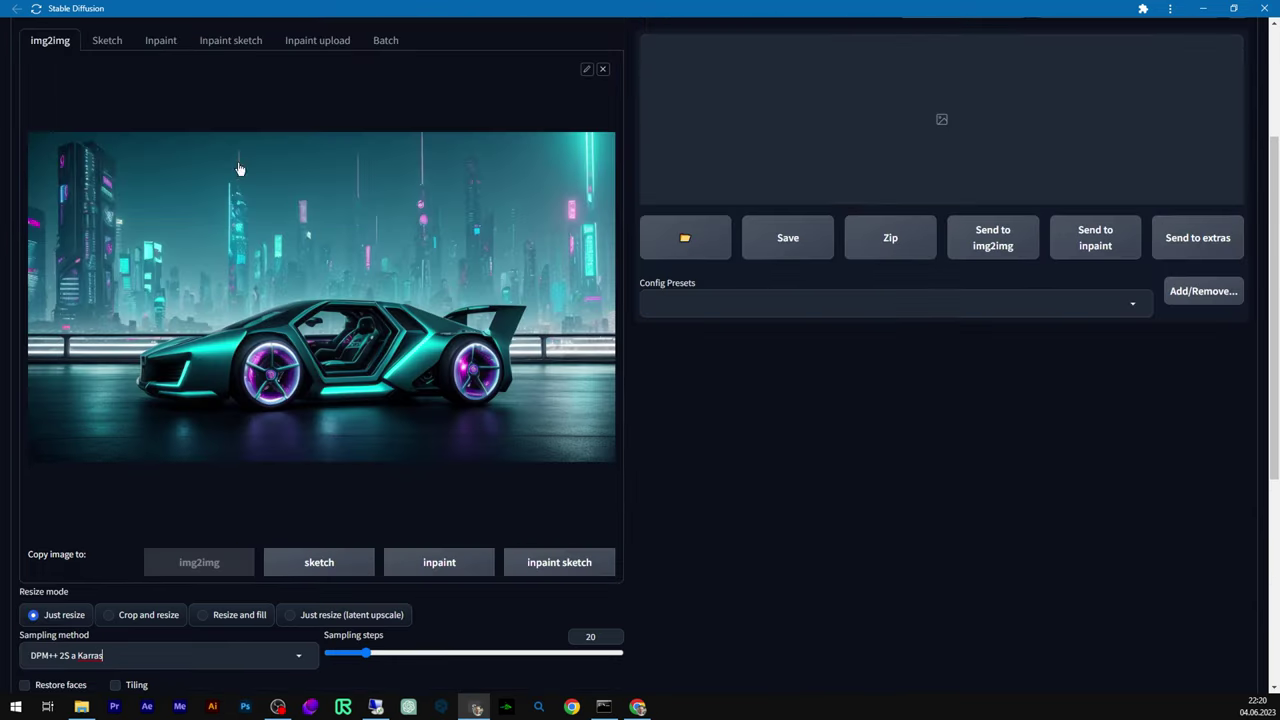
pyautogui.scroll(-4, 300, 335)
pyautogui.scroll(3, 331, 465)
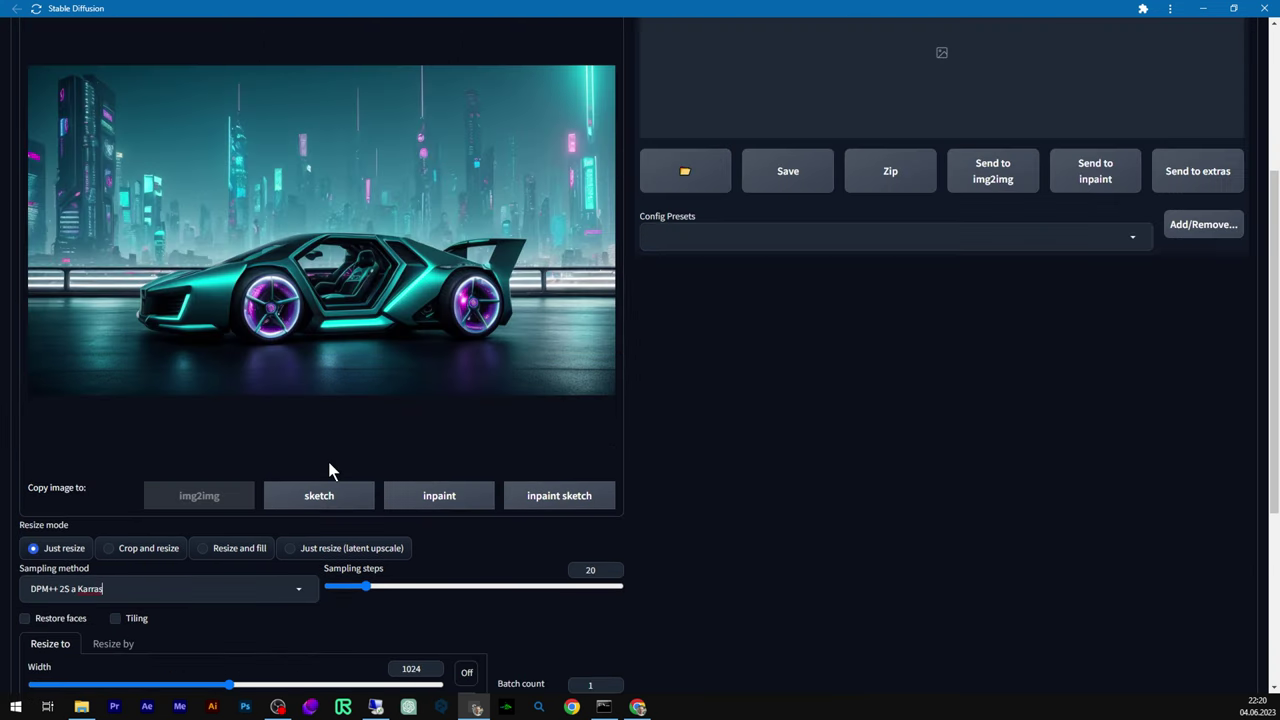
pyautogui.scroll(3, 331, 470)
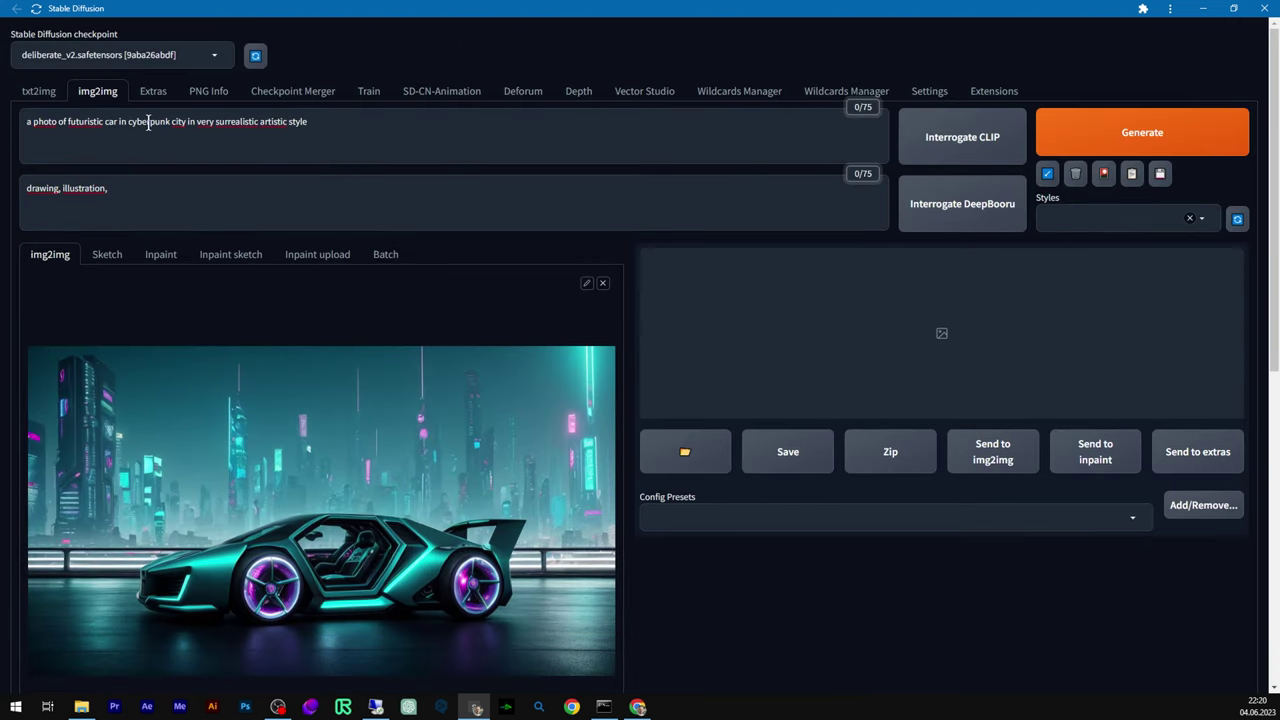
pyautogui.moveTo(131, 125); pyautogui.dragTo(172, 125)
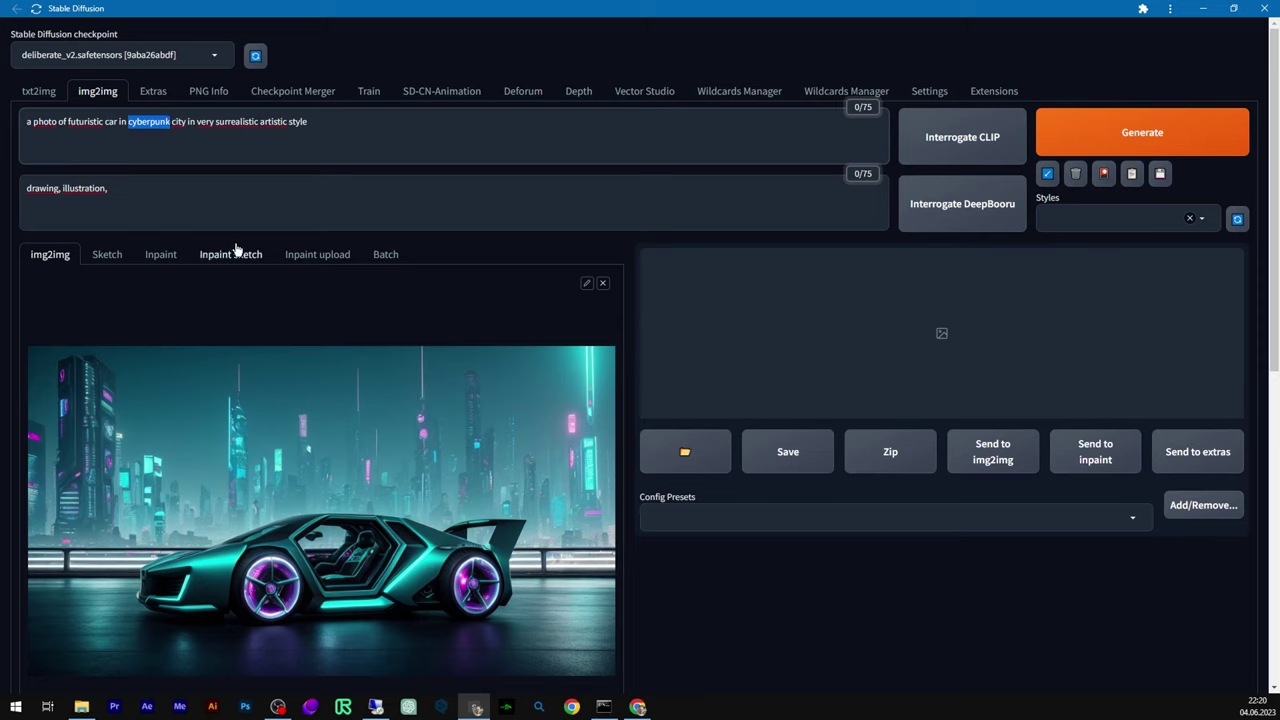
pyautogui.write('steampun')
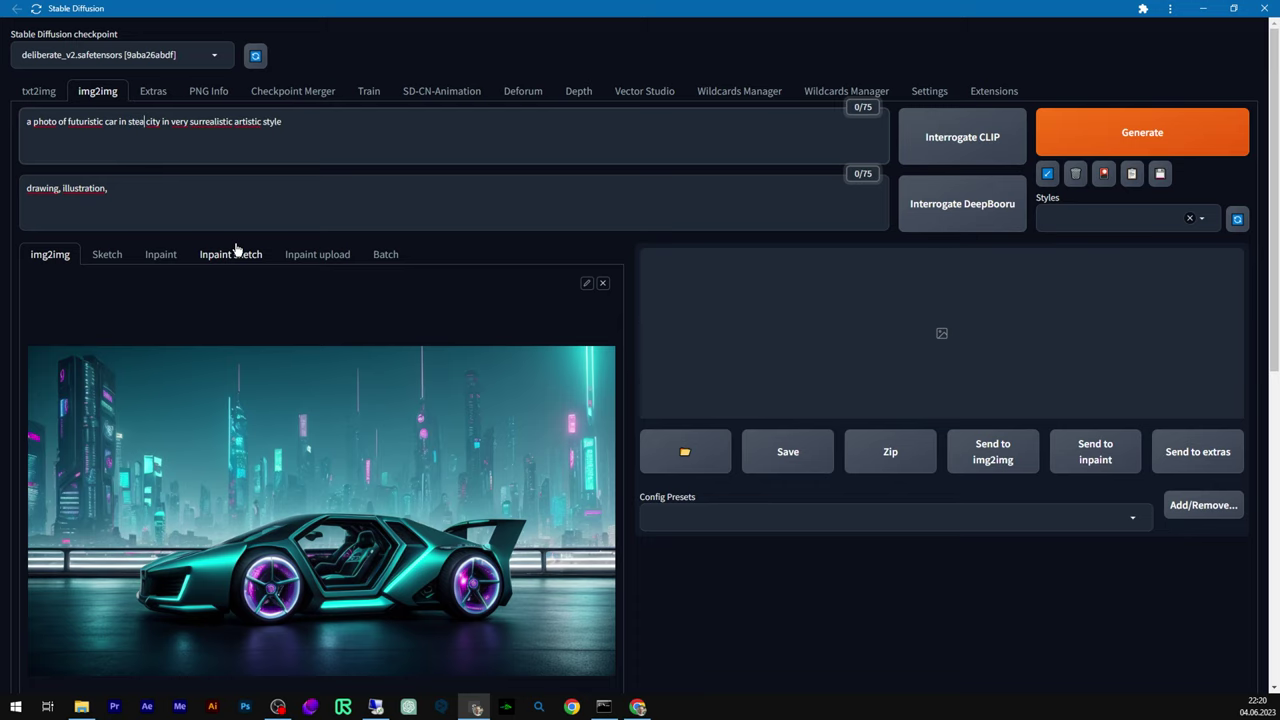
pyautogui.write('k')
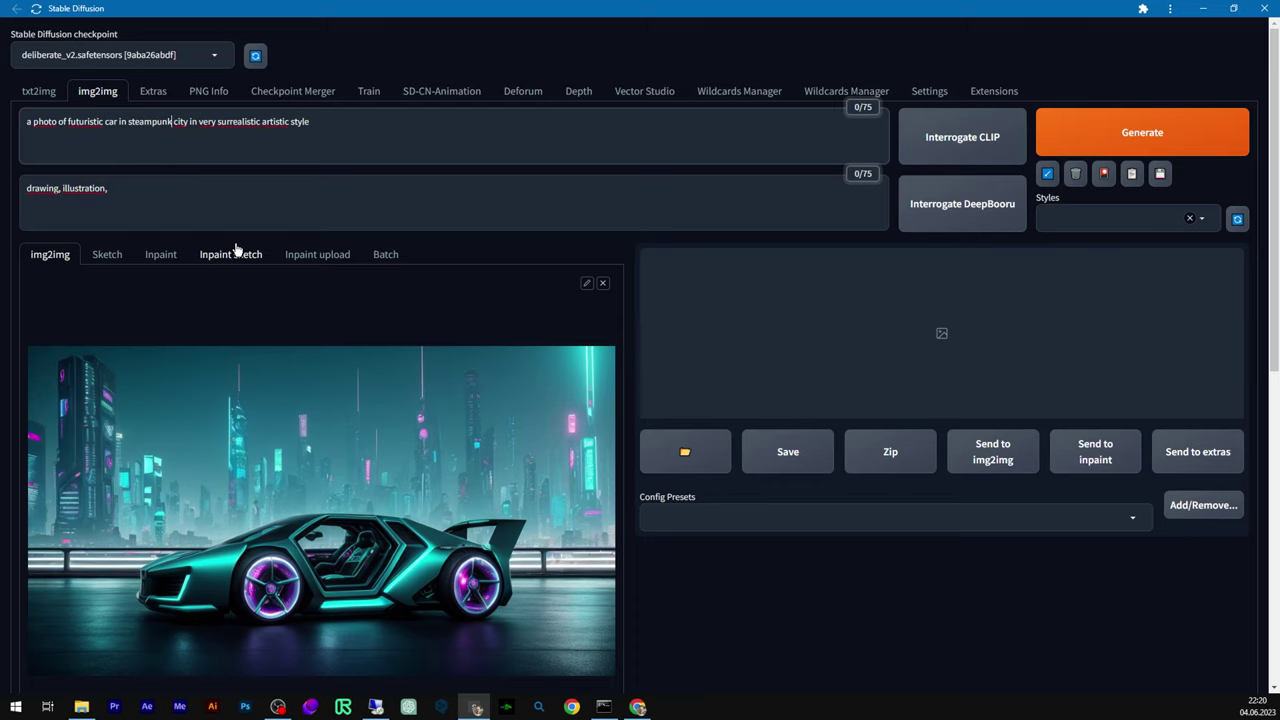
# - Generate an img2img version of the car picture from the steampunk prompt
pyautogui.scroll(-6, 234, 246)
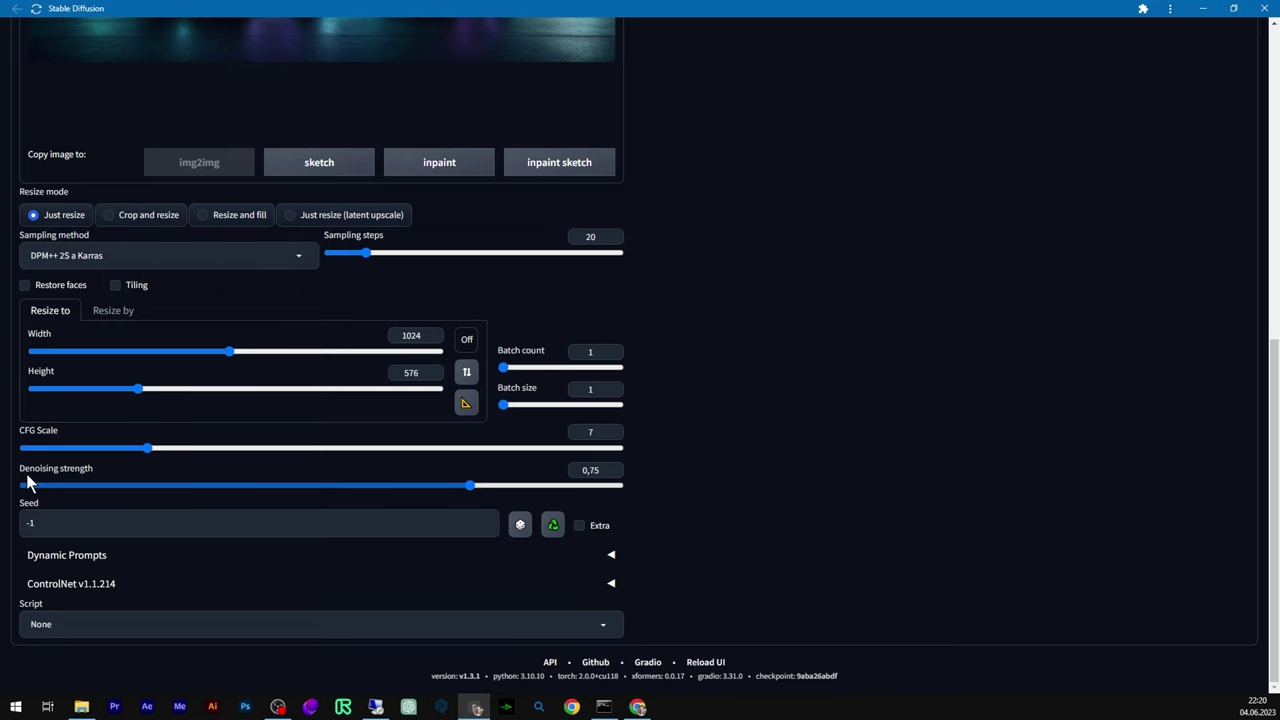
pyautogui.scroll(10, 714, 525)
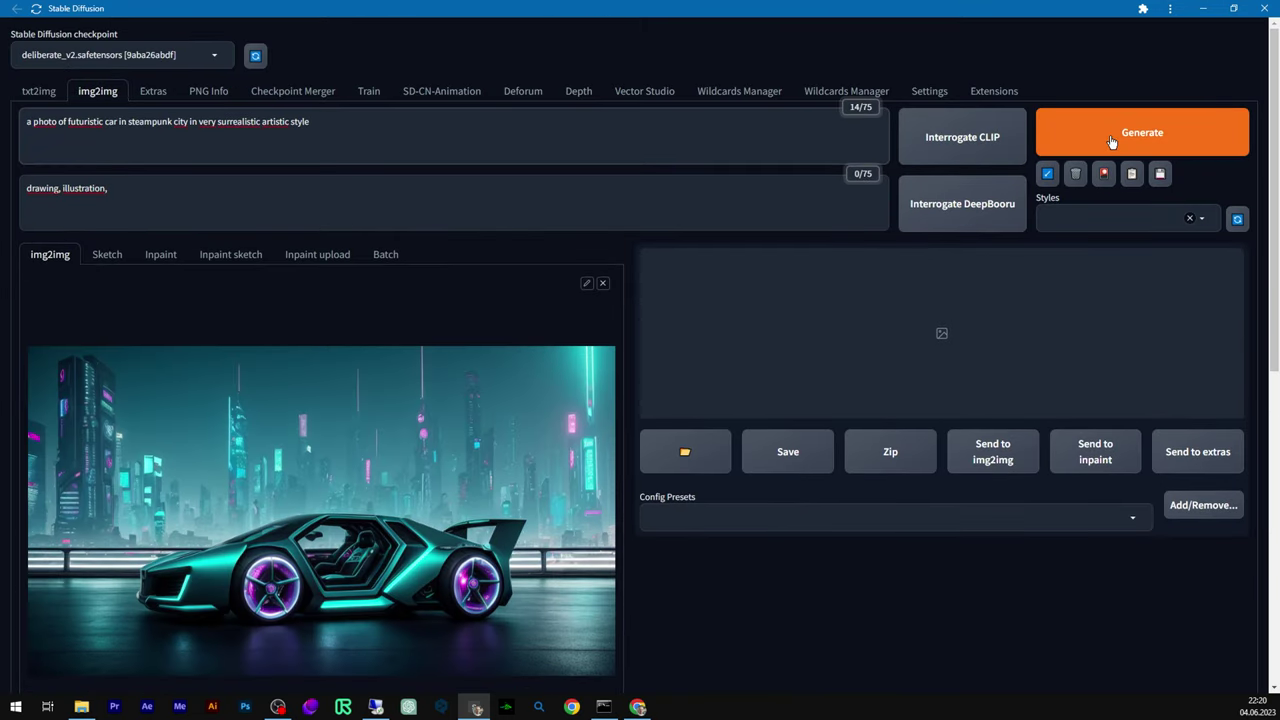
pyautogui.click(1112, 142)
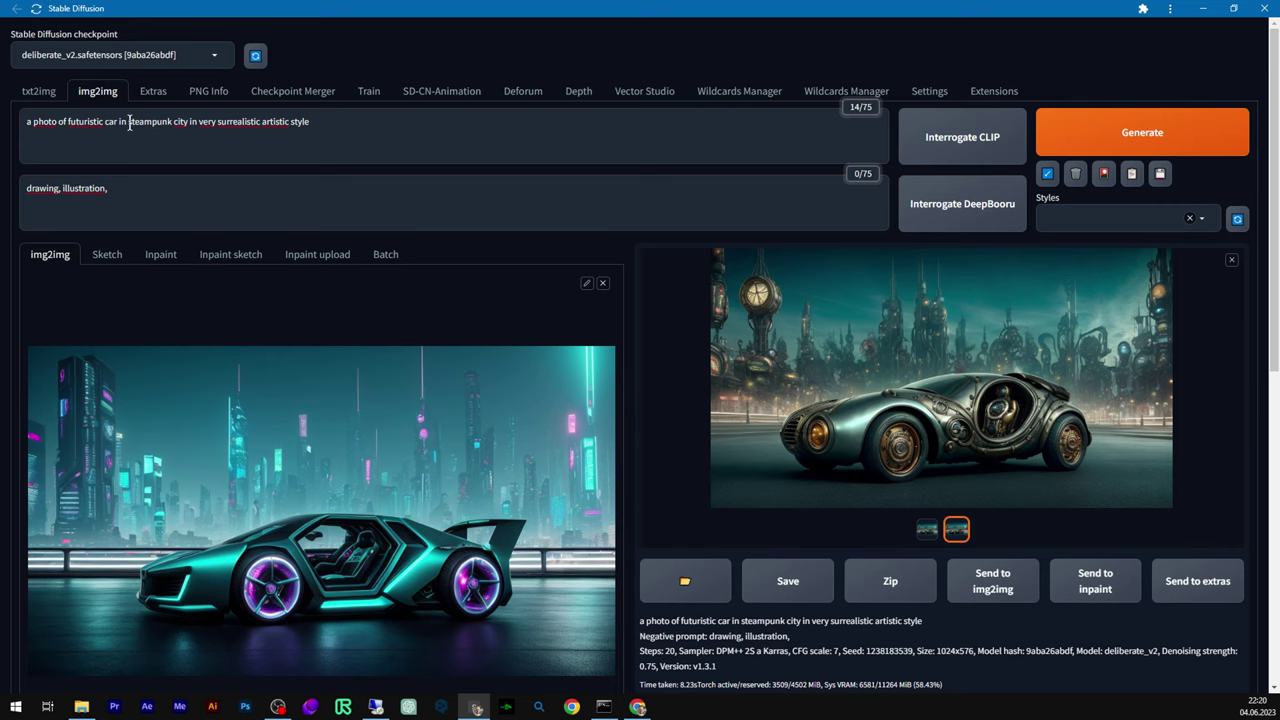
# - Compare the steampunk result with the source image and generate another variation with the same settings
pyautogui.moveTo(129, 122); pyautogui.dragTo(169, 124)
pyautogui.click(157, 136)
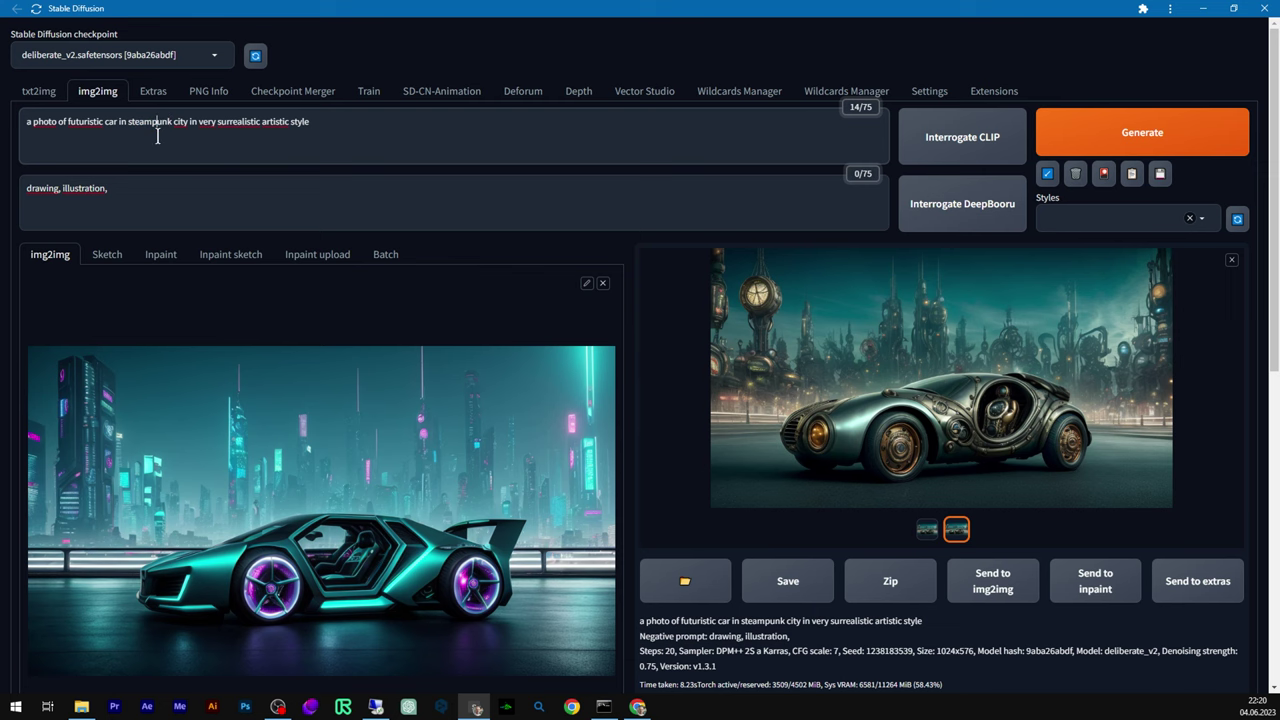
pyautogui.scroll(-3, 681, 408)
pyautogui.scroll(2, 800, 422)
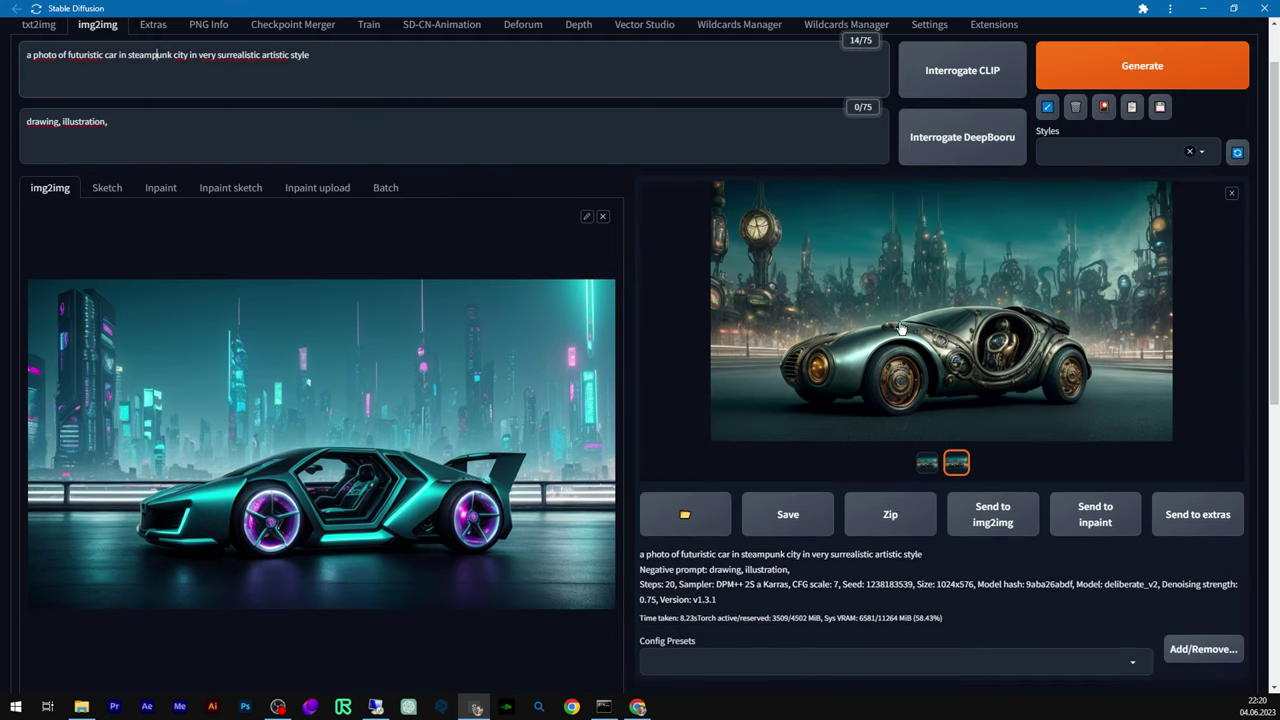
pyautogui.click(1108, 78)
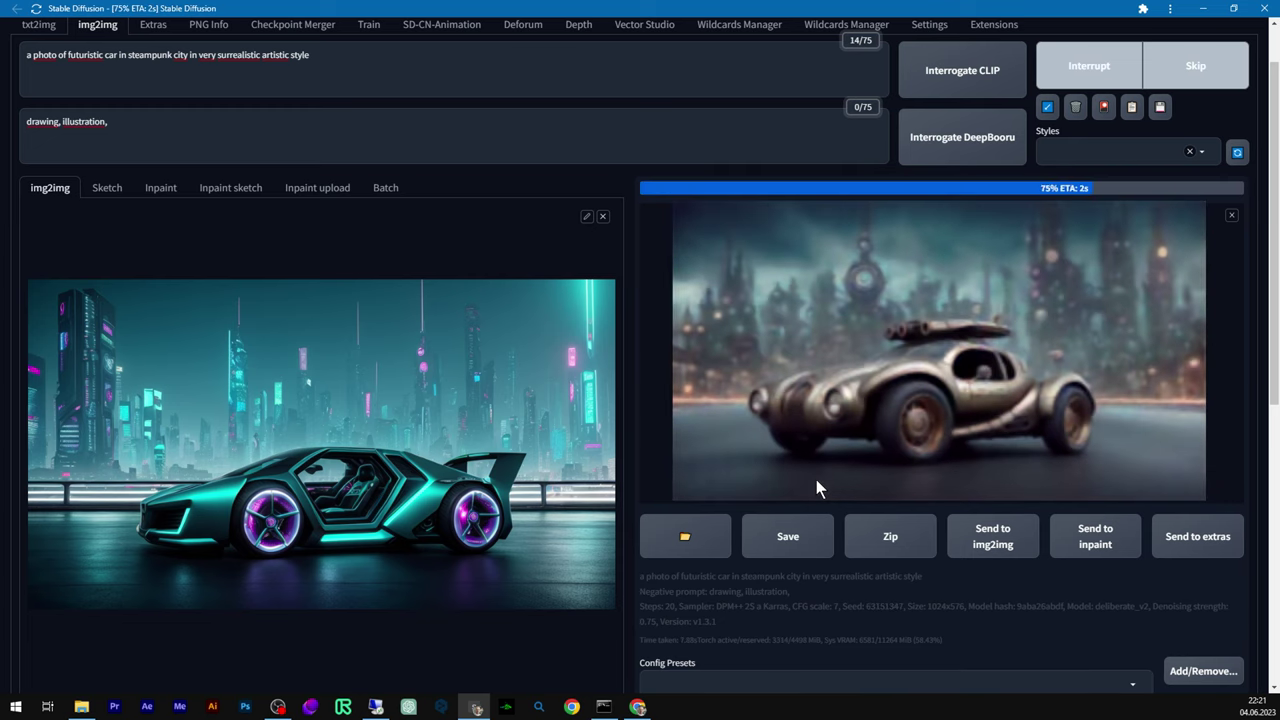
# - Set the denoising strength to 0.5
pyautogui.scroll(-5, 457, 557)
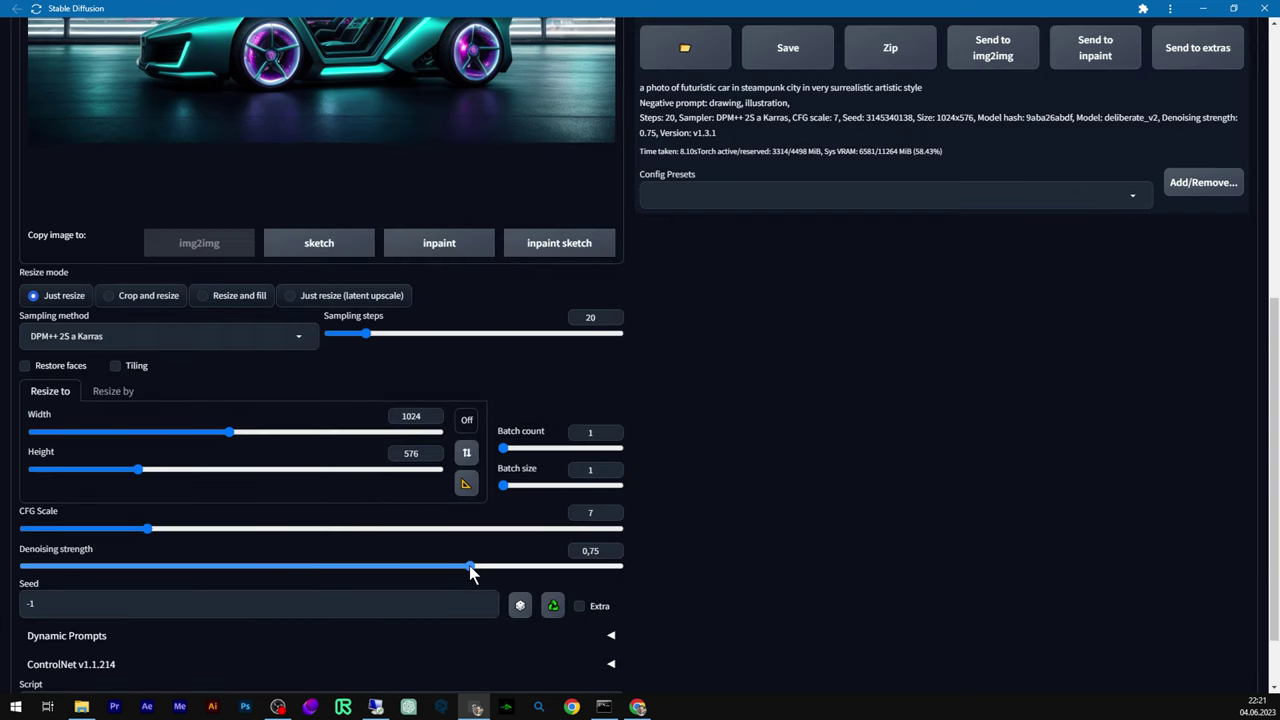
pyautogui.scroll(4, 774, 448)
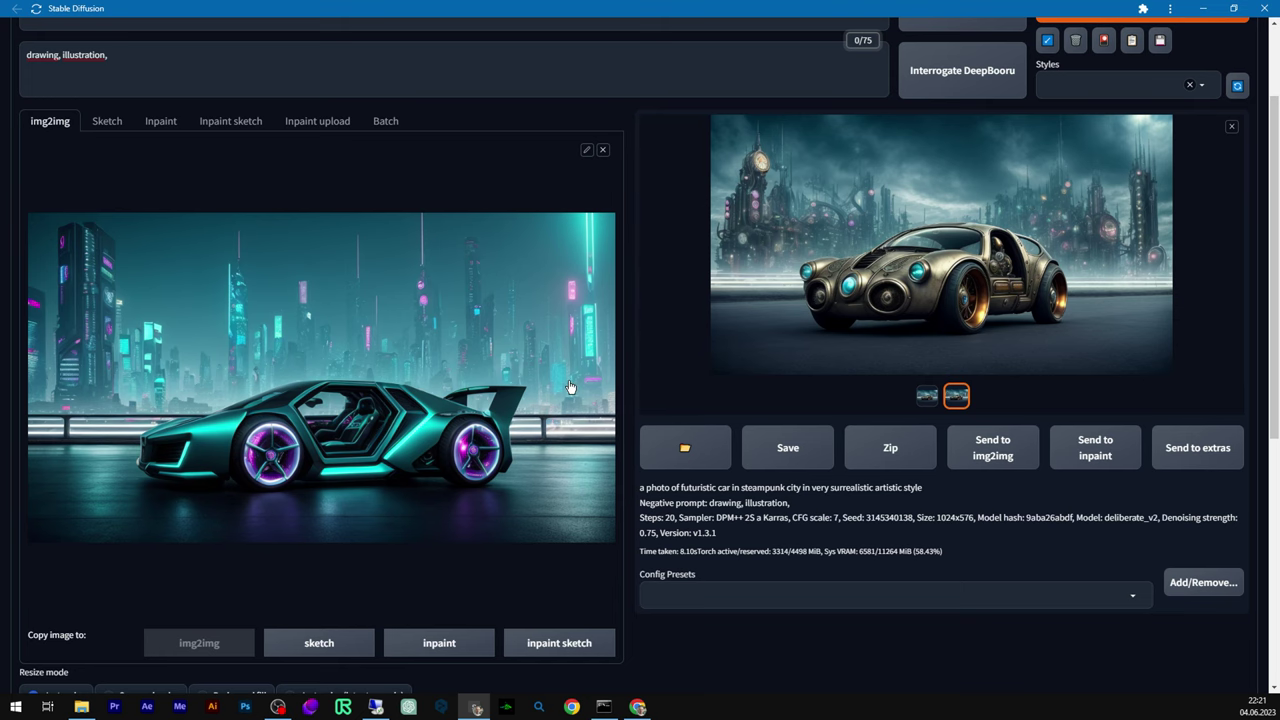
pyautogui.scroll(2, 471, 406)
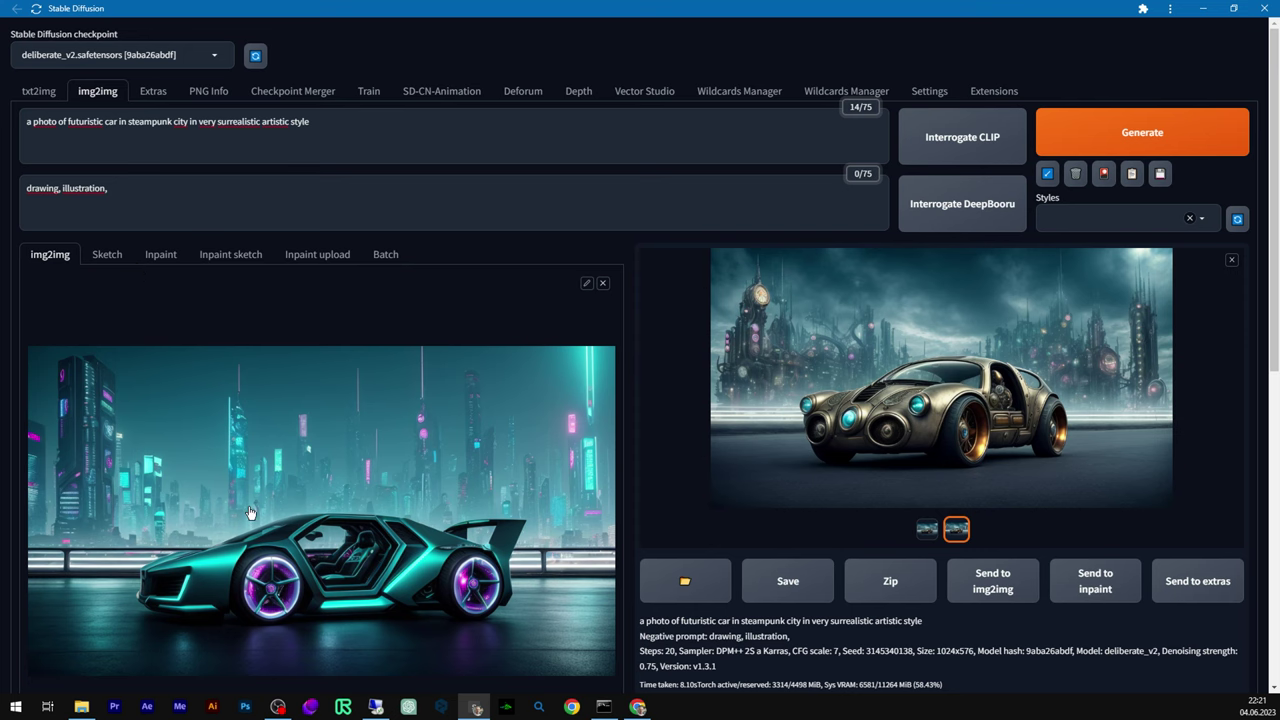
pyautogui.scroll(-8, 354, 510)
pyautogui.scroll(-1, 511, 460)
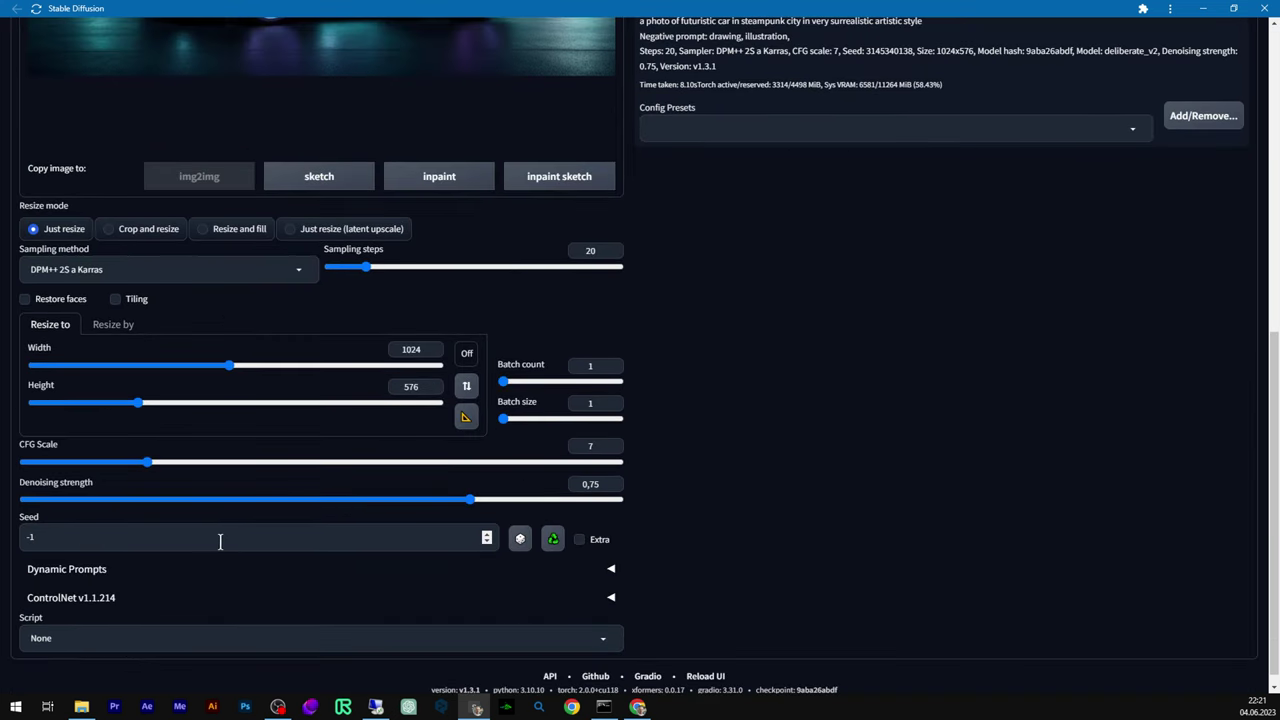
pyautogui.moveTo(470, 500); pyautogui.dragTo(319, 504)
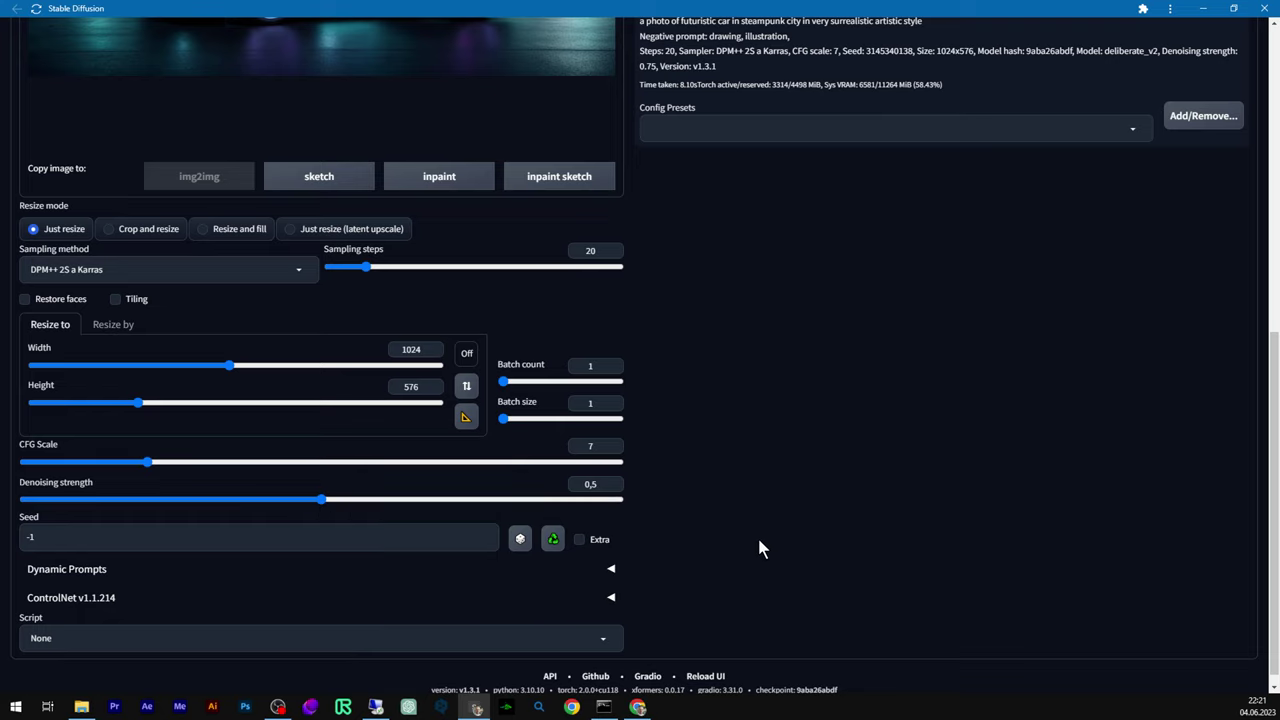
# - Generate three img2img variations of the car at the 0.5 denoising strength
pyautogui.scroll(2, 822, 540)
pyautogui.scroll(5, 826, 542)
pyautogui.click(1124, 140)
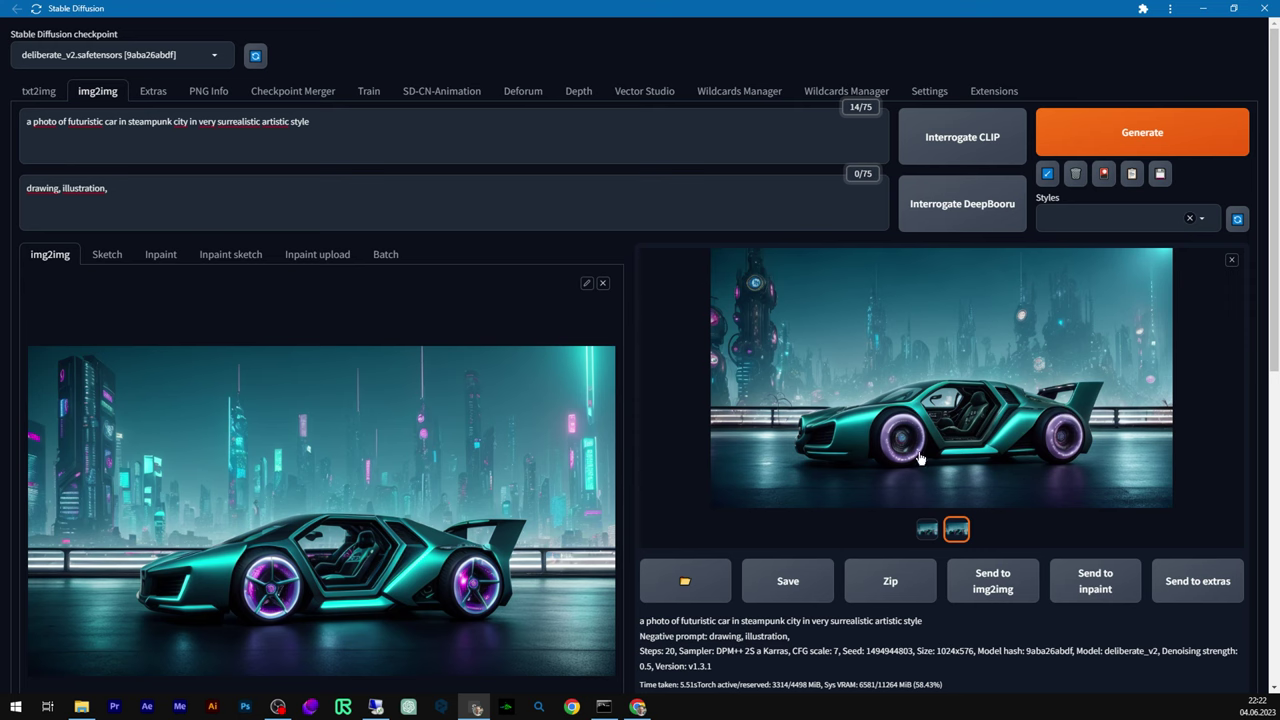
pyautogui.scroll(-1, 420, 500)
pyautogui.scroll(1, 1010, 350)
pyautogui.click(1130, 140)
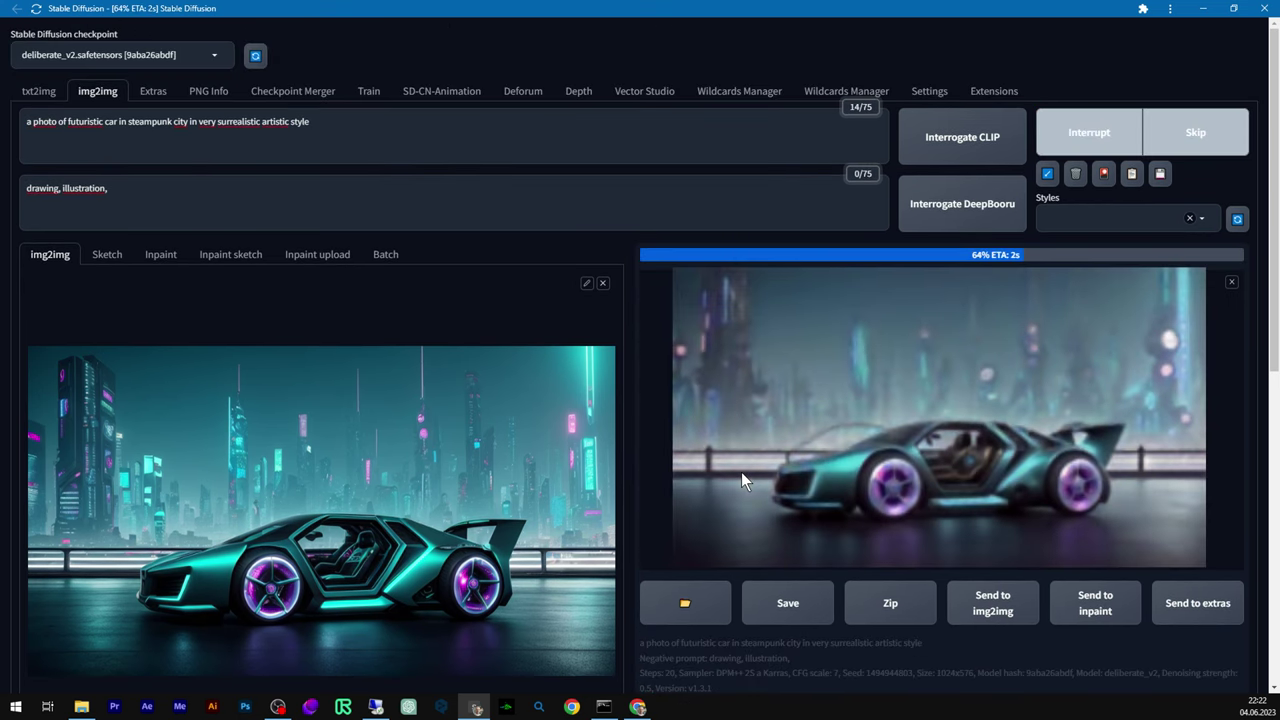
pyautogui.click(1128, 143)
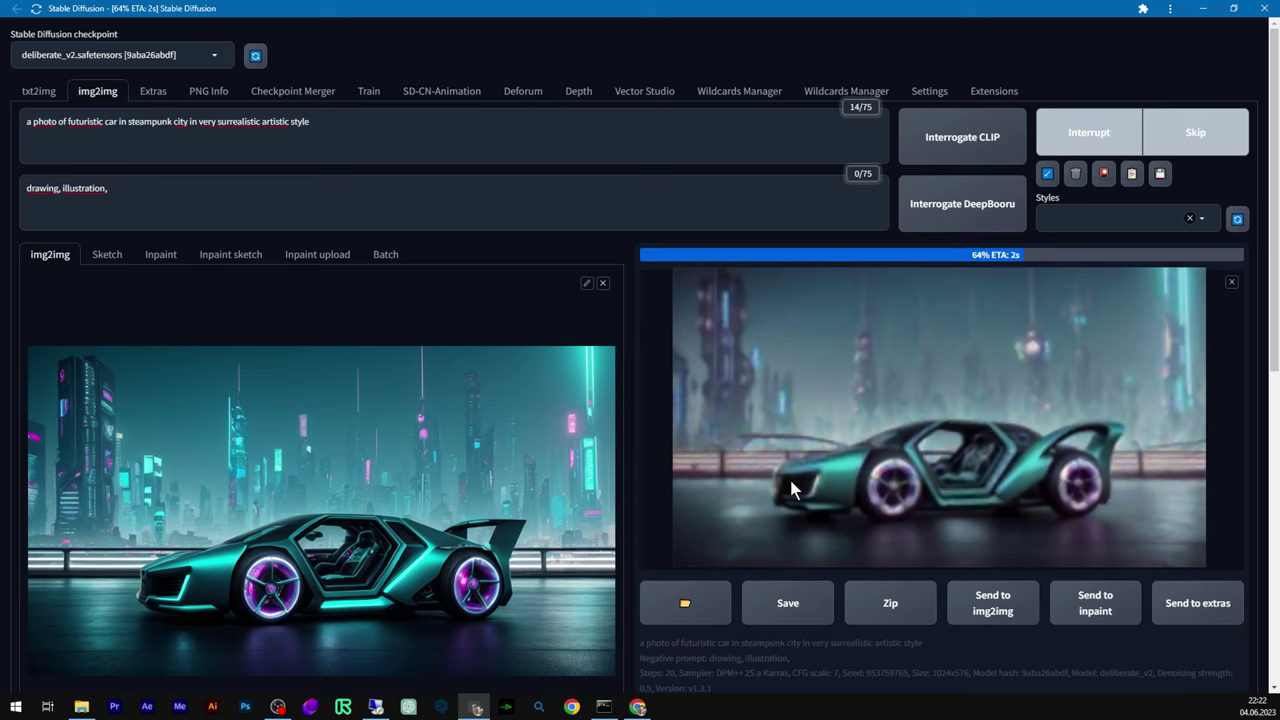
# - Set the denoising strength to 0.25 and generate another img2img variation
pyautogui.scroll(-5, 310, 499)
pyautogui.moveTo(320, 505); pyautogui.dragTo(173, 512)
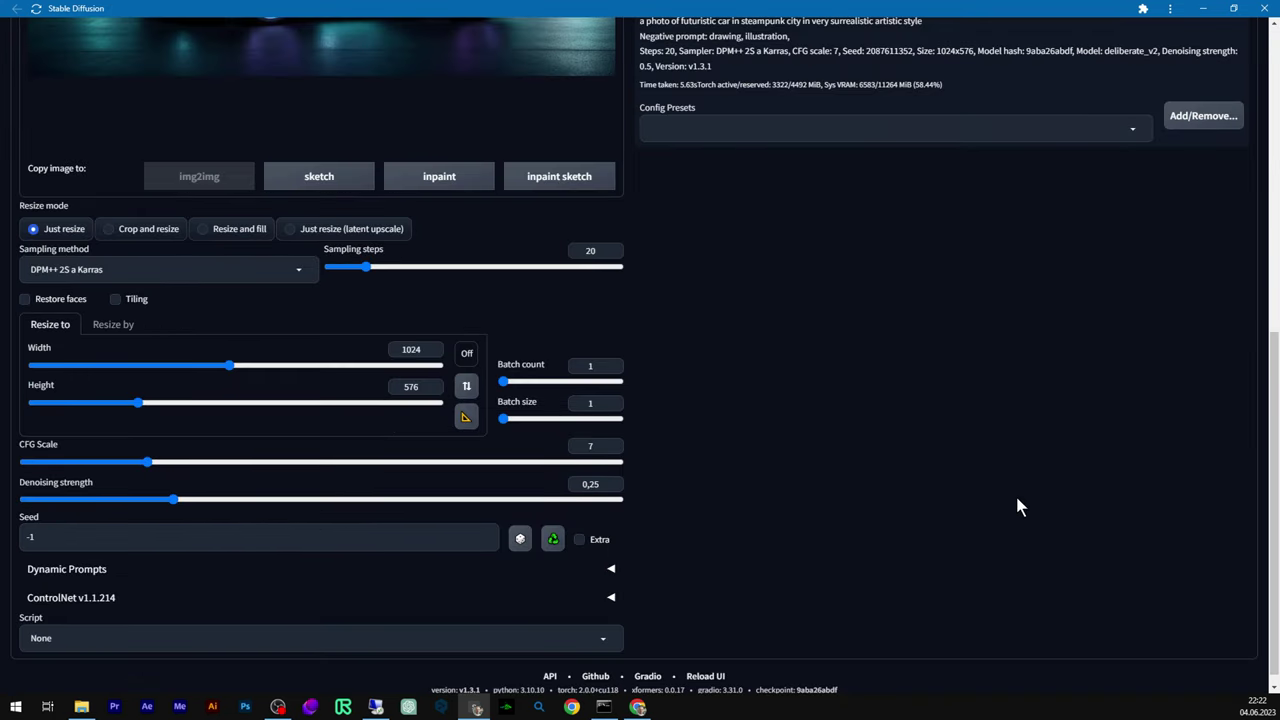
pyautogui.scroll(5, 1035, 496)
pyautogui.click(1128, 152)
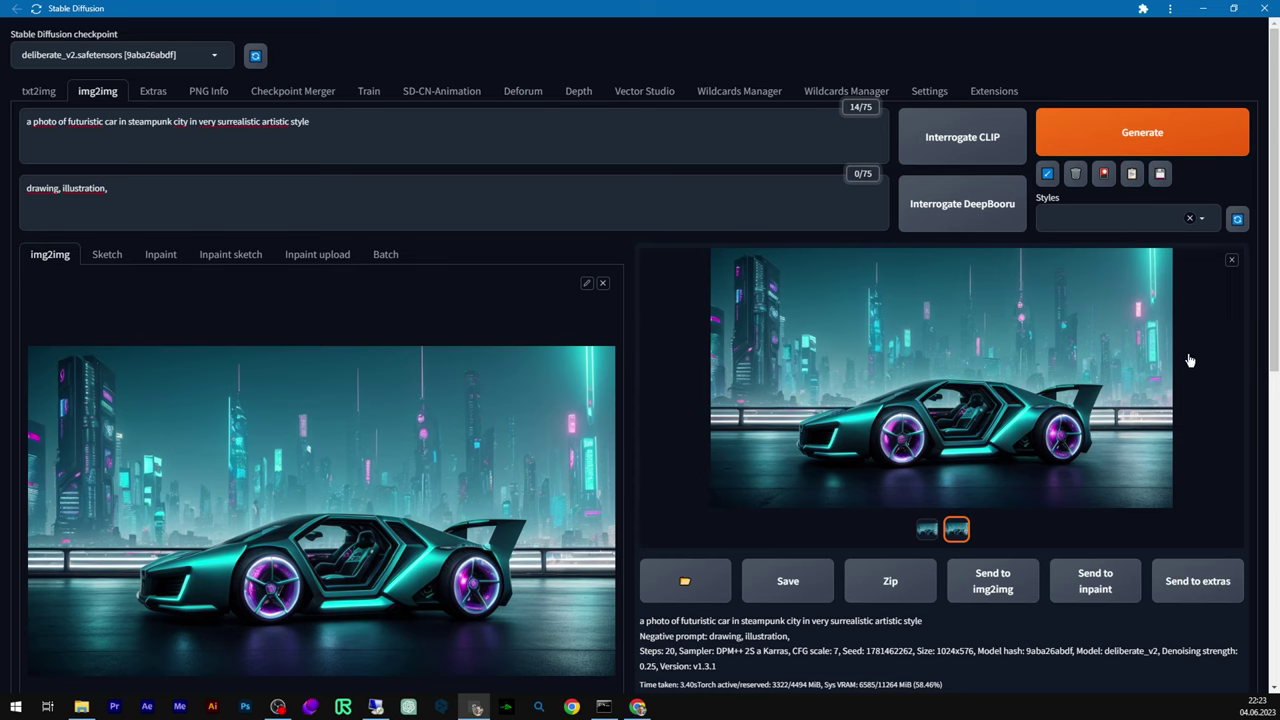
# - Copy the source car image to the inpaint editor and bring the whole car into view on the canvas
pyautogui.scroll(-6, 796, 390)
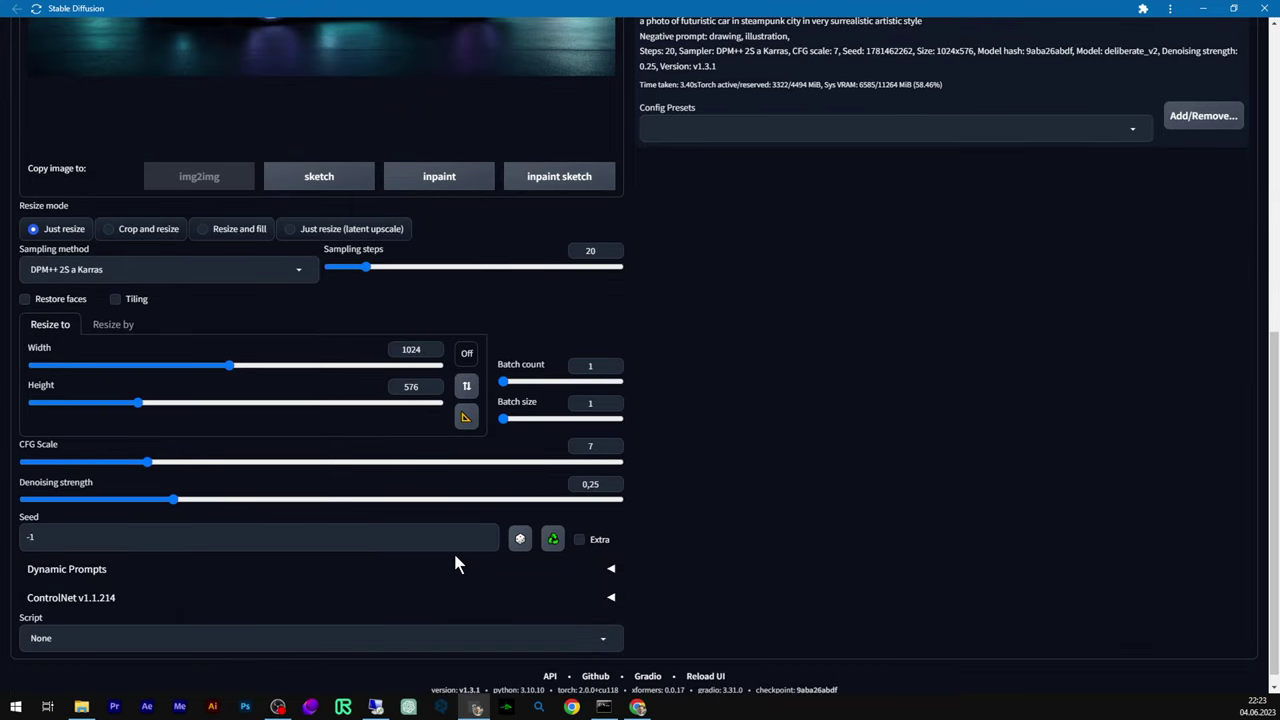
pyautogui.scroll(5, 470, 557)
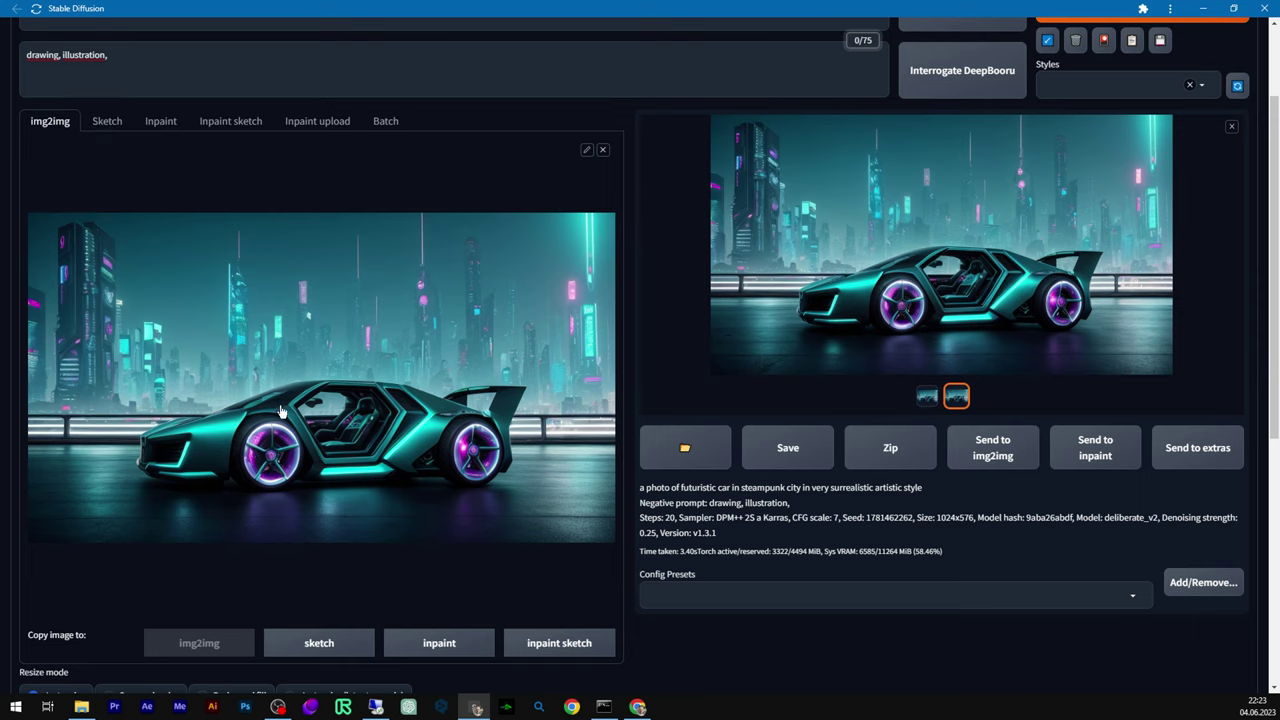
pyautogui.click(438, 645)
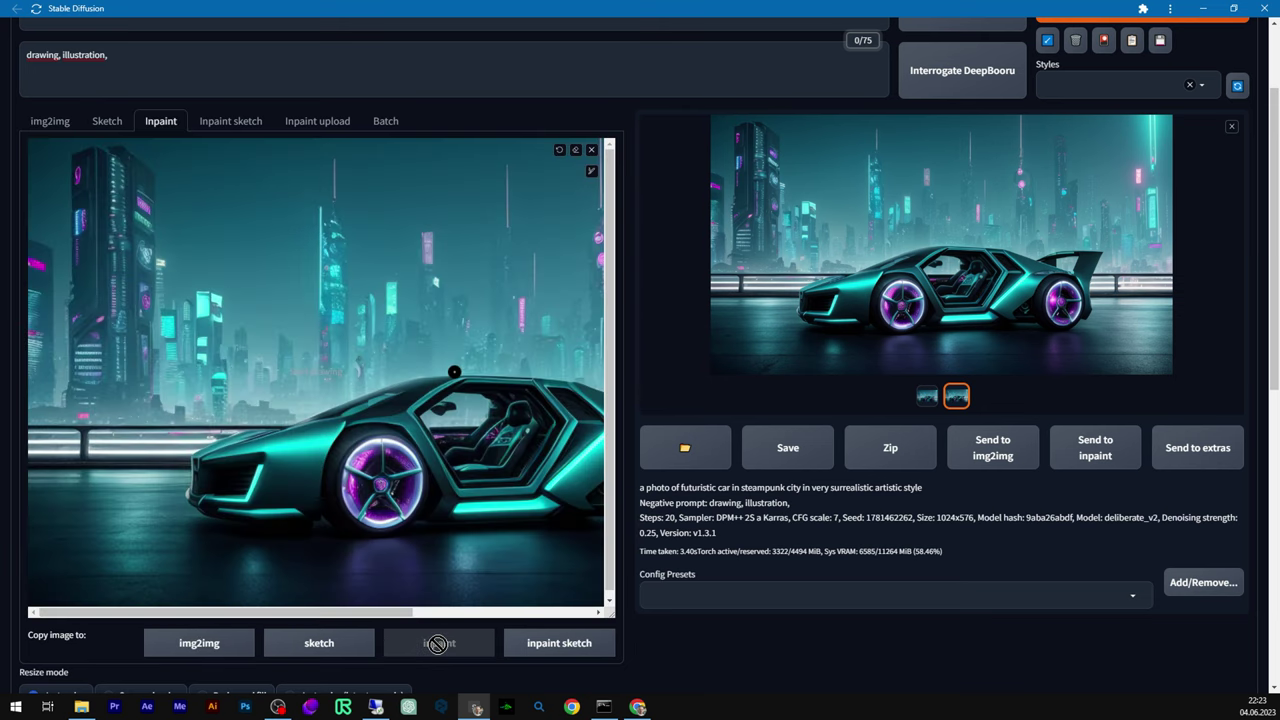
pyautogui.moveTo(326, 613); pyautogui.dragTo(456, 610)
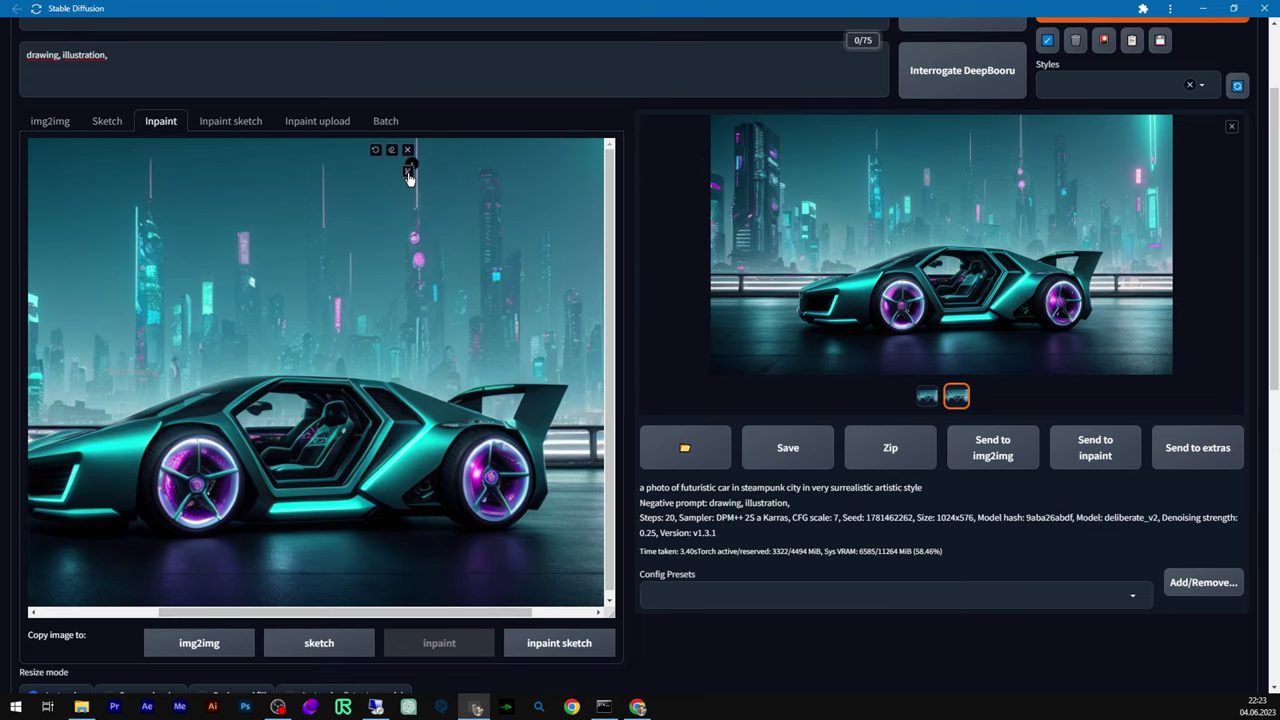
# - Enlarge the inpaint brush and paint a mask over the entire car, from the front bumper to the rear wing
pyautogui.click(409, 175)
pyautogui.moveTo(337, 180); pyautogui.dragTo(377, 172)
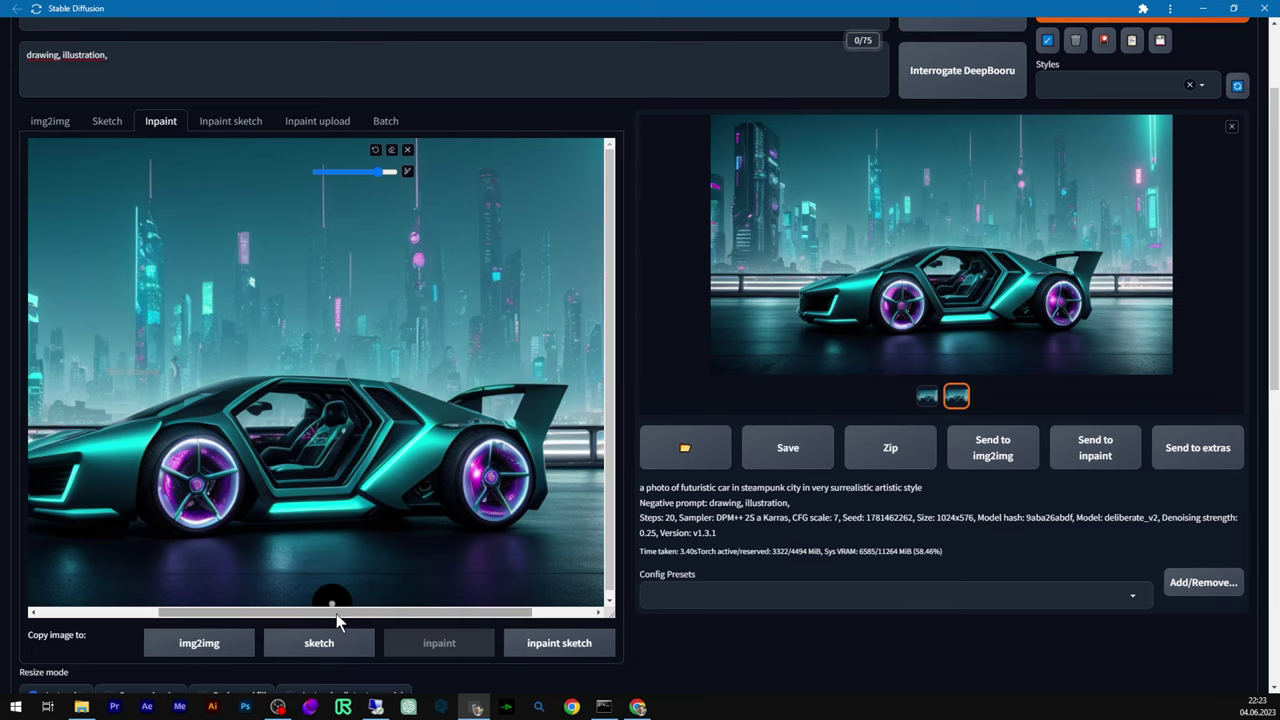
pyautogui.moveTo(337, 621); pyautogui.dragTo(257, 612)
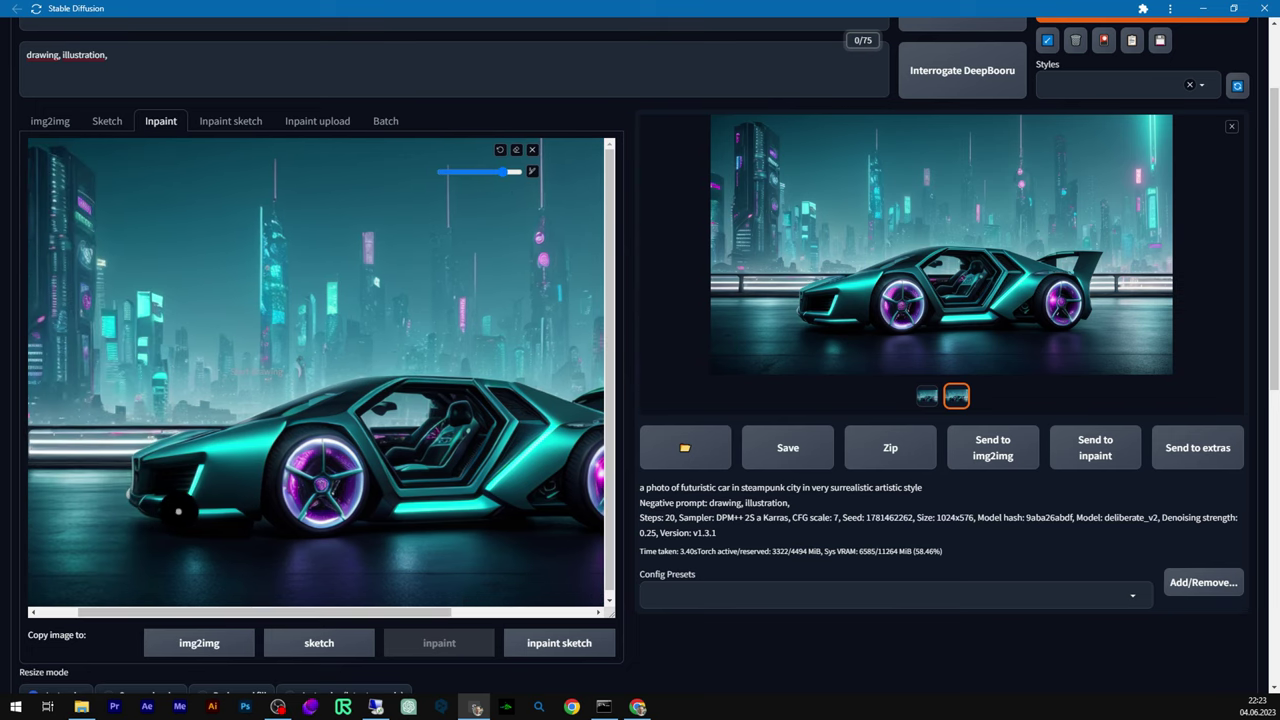
pyautogui.moveTo(248, 518)
pyautogui.mouseDown()
pyautogui.moveTo(130, 492)
pyautogui.moveTo(143, 464)
pyautogui.moveTo(405, 382)
pyautogui.moveTo(572, 412)
pyautogui.moveTo(461, 411)
pyautogui.moveTo(398, 436)
pyautogui.moveTo(424, 418)
pyautogui.moveTo(244, 462)
pyautogui.moveTo(174, 496)
pyautogui.moveTo(354, 520)
pyautogui.moveTo(496, 513)
pyautogui.moveTo(443, 491)
pyautogui.moveTo(491, 423)
pyautogui.moveTo(379, 359)
pyautogui.mouseUp()
pyautogui.hscroll(3, 477, 457)
# - Set the mask blur to 15
pyautogui.scroll(-6, 799, 549)
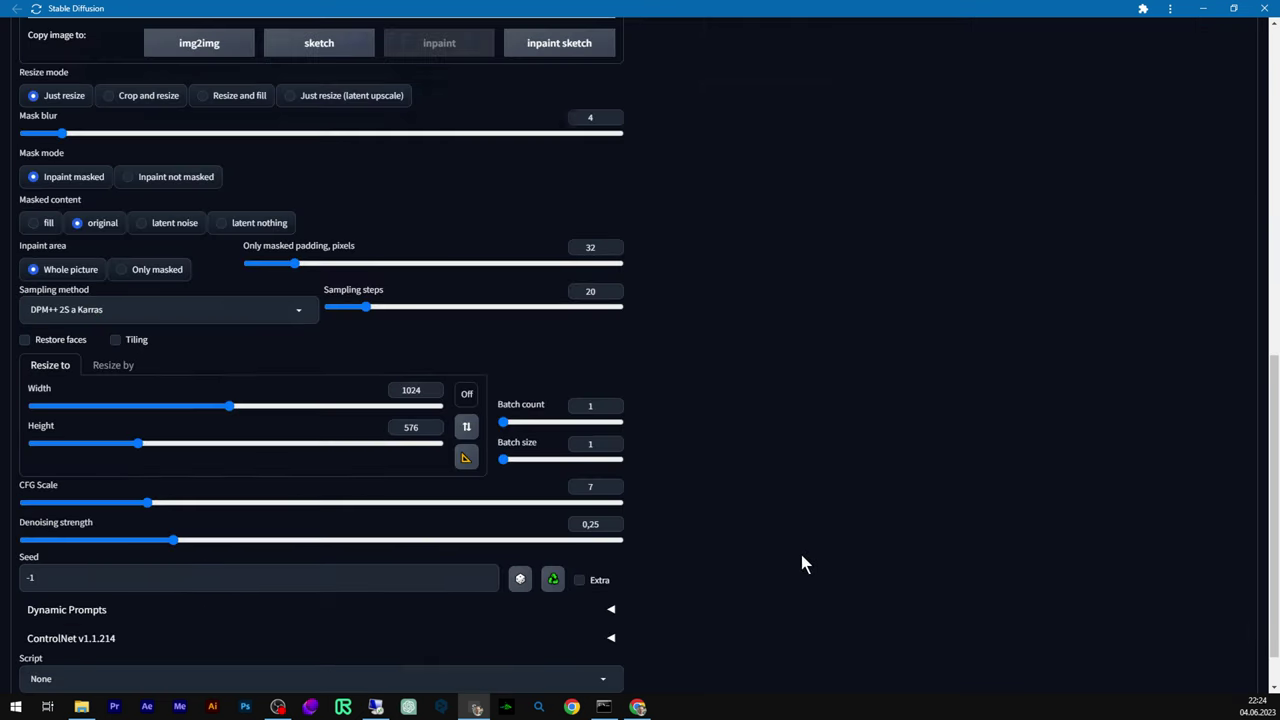
pyautogui.scroll(3, 134, 470)
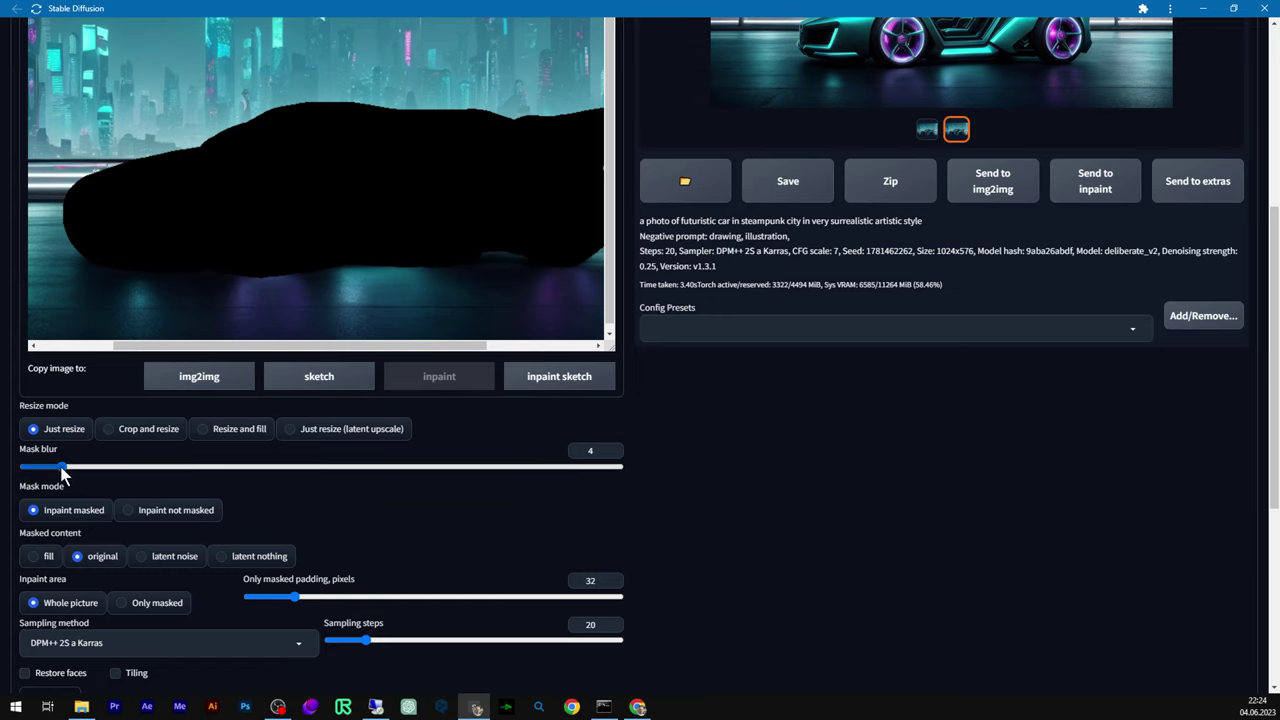
pyautogui.moveTo(62, 467); pyautogui.dragTo(149, 481)
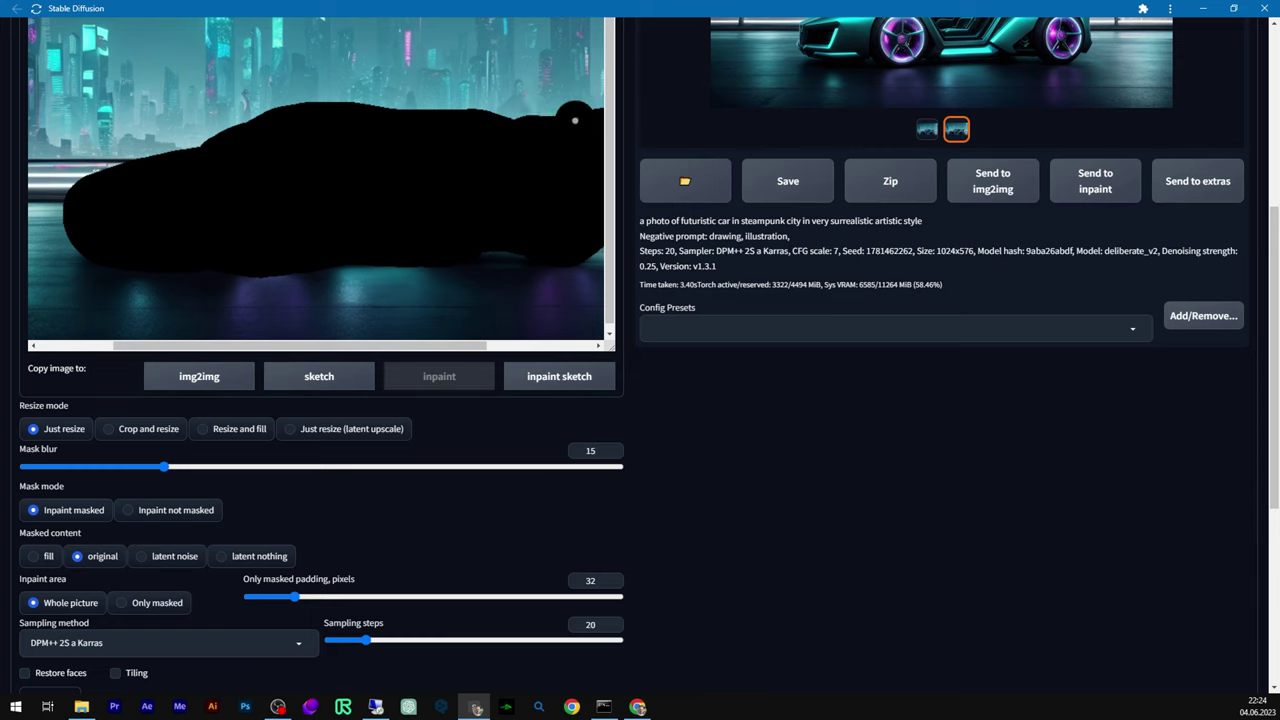
# - Try the Inpaint not masked mode with the car mask and return the mask mode to Inpaint masked
pyautogui.moveTo(220, 349)
pyautogui.mouseDown()
pyautogui.moveTo(321, 347)
pyautogui.moveTo(201, 348)
pyautogui.mouseUp()
pyautogui.scroll(-1, 42, 435)
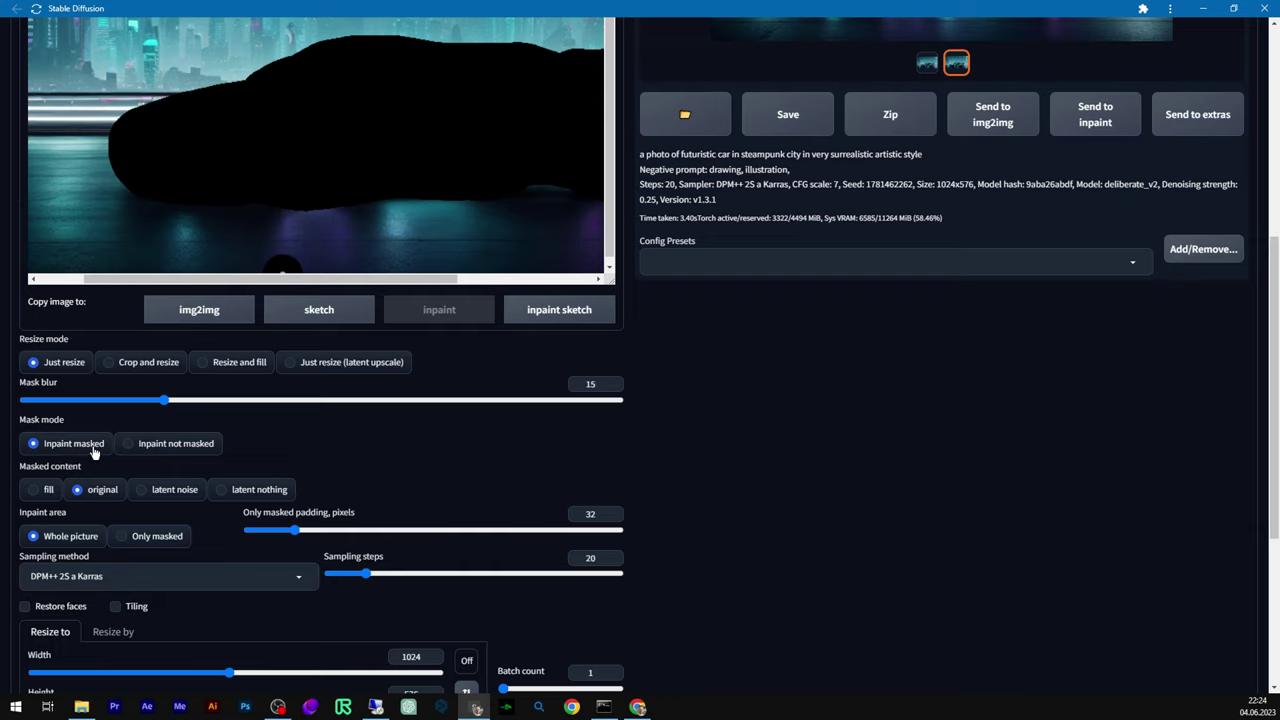
pyautogui.moveTo(125, 280); pyautogui.dragTo(181, 279)
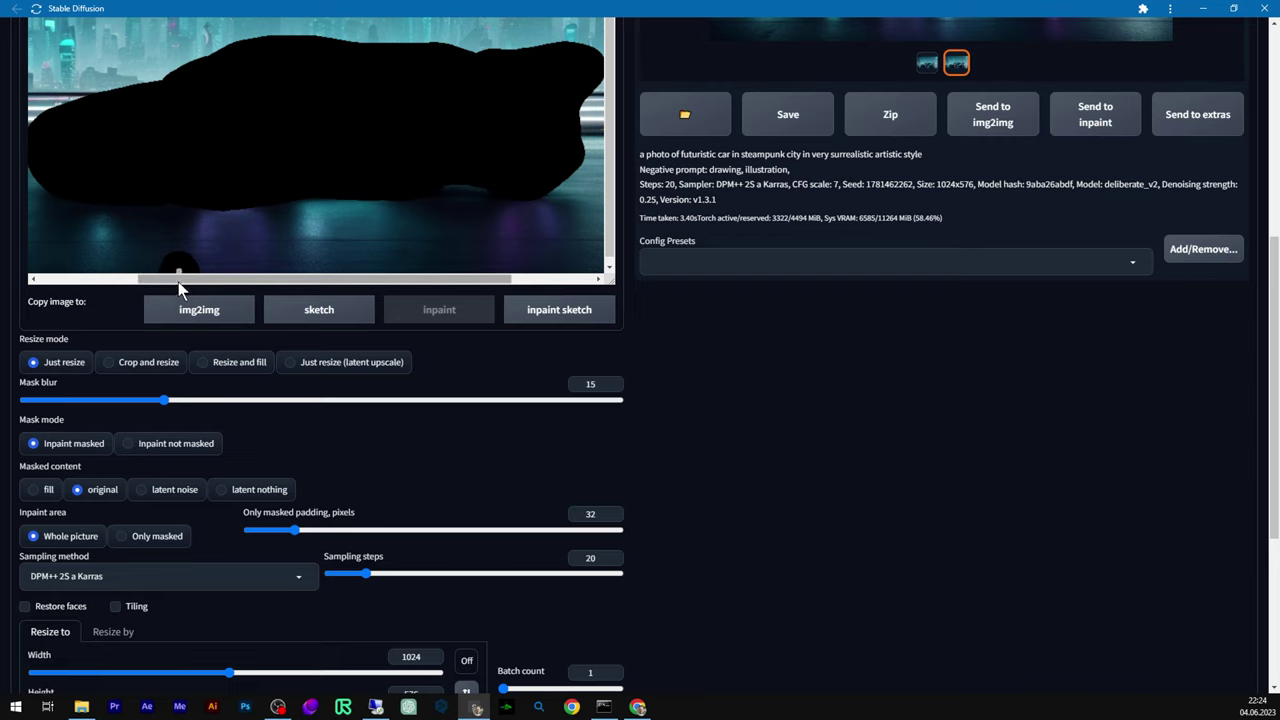
pyautogui.moveTo(177, 278); pyautogui.dragTo(162, 280)
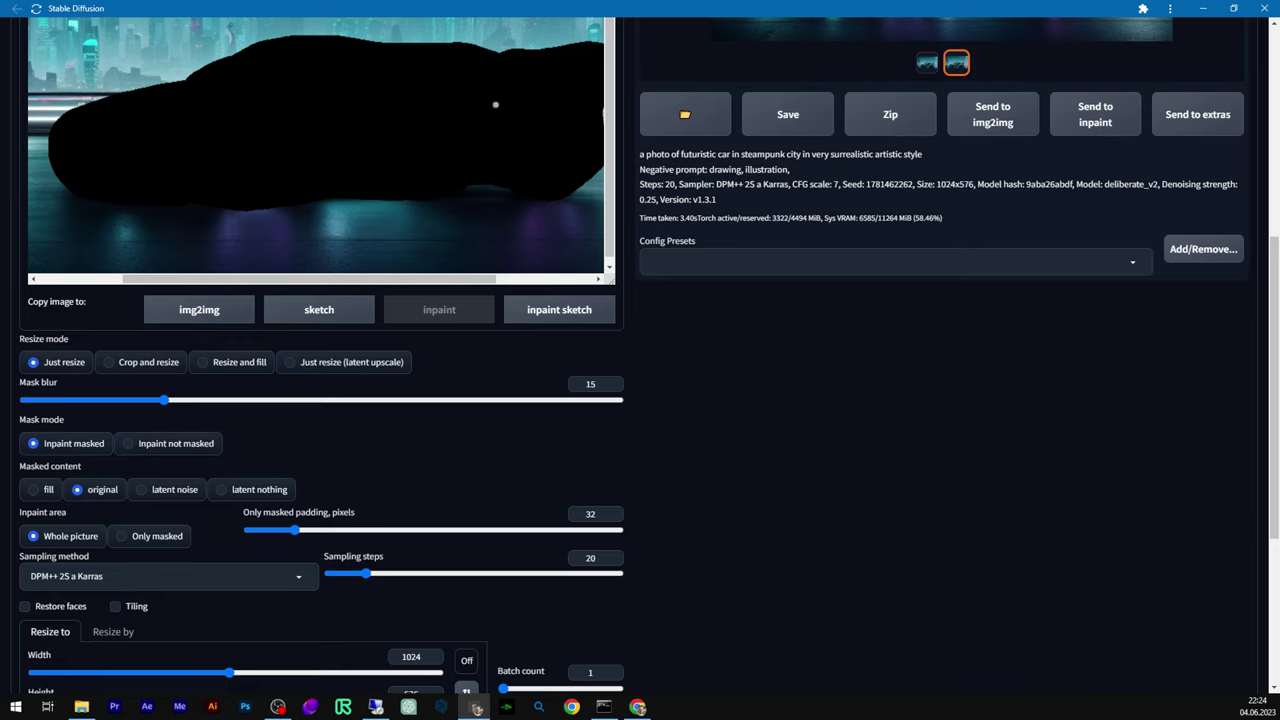
pyautogui.click(129, 444)
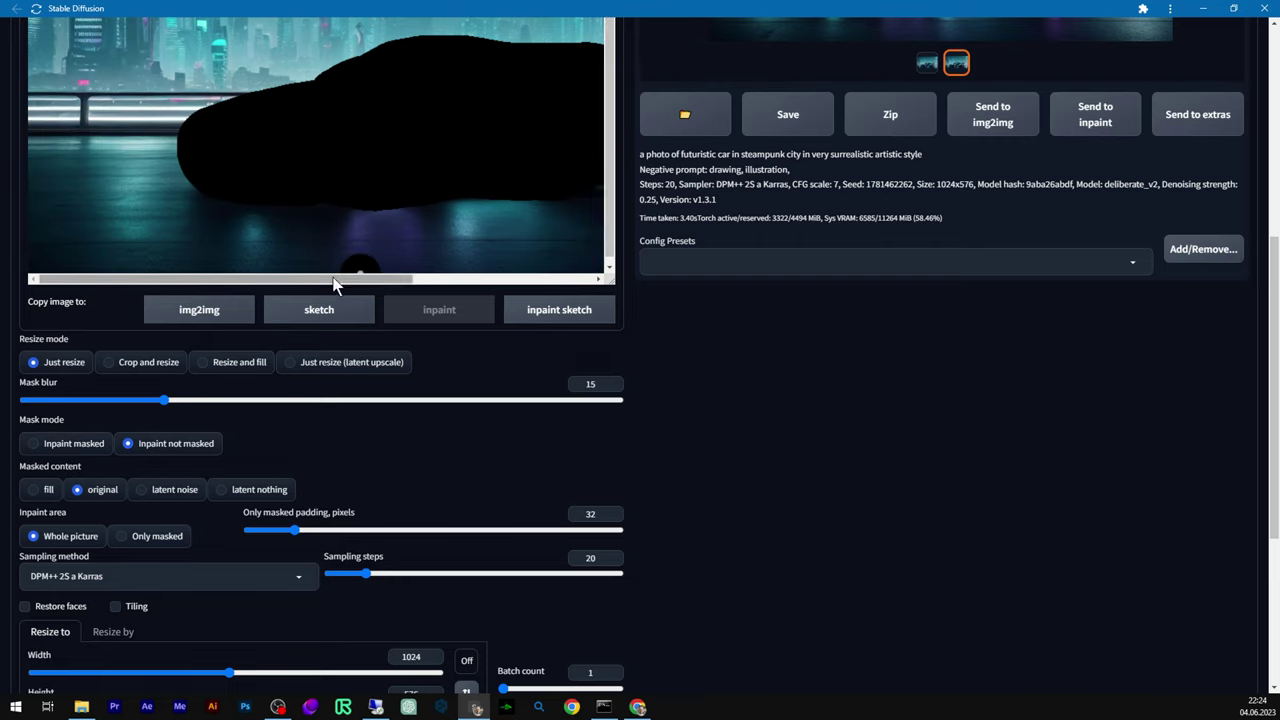
pyautogui.moveTo(337, 277); pyautogui.dragTo(540, 271)
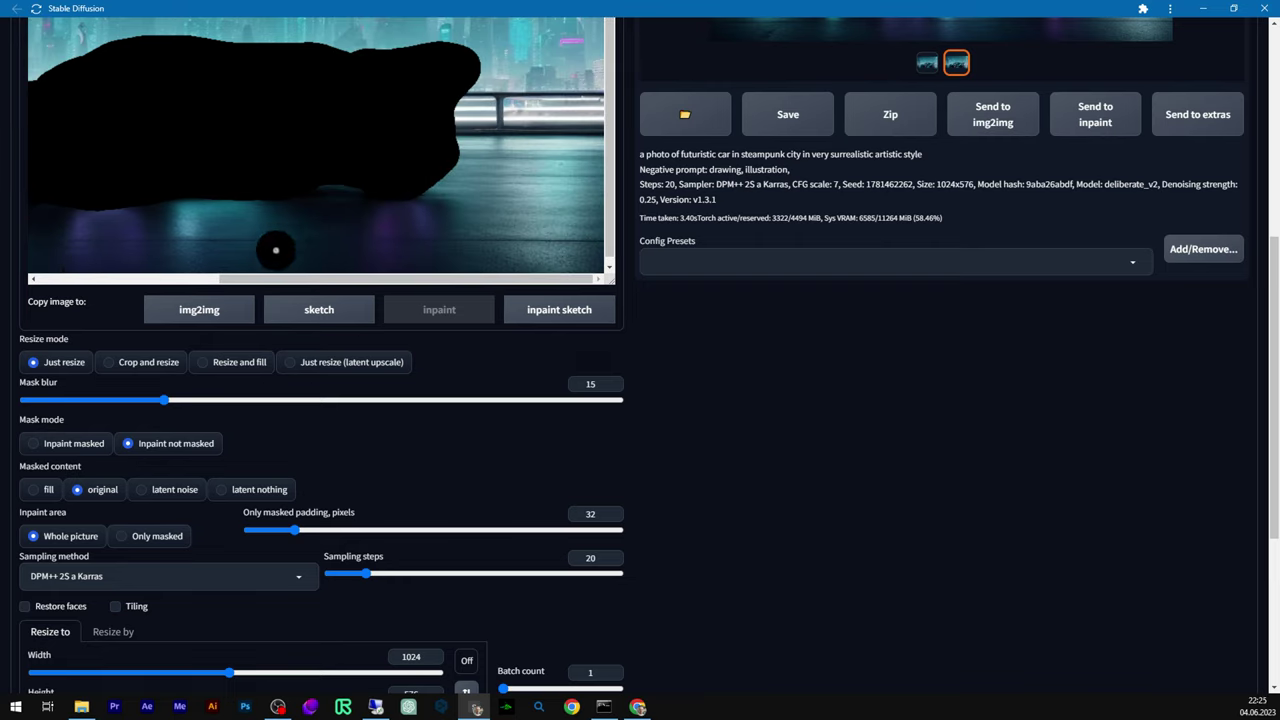
pyautogui.moveTo(290, 280); pyautogui.dragTo(218, 275)
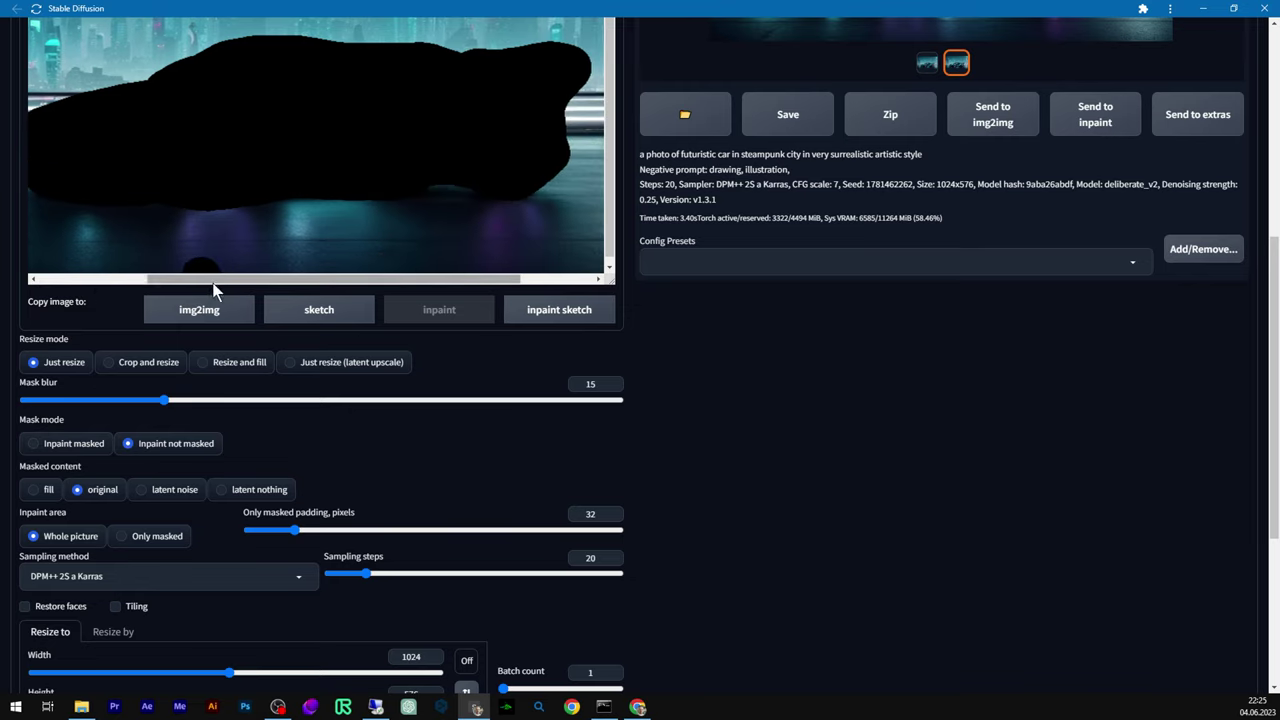
pyautogui.moveTo(213, 286); pyautogui.dragTo(149, 289)
pyautogui.click(47, 444)
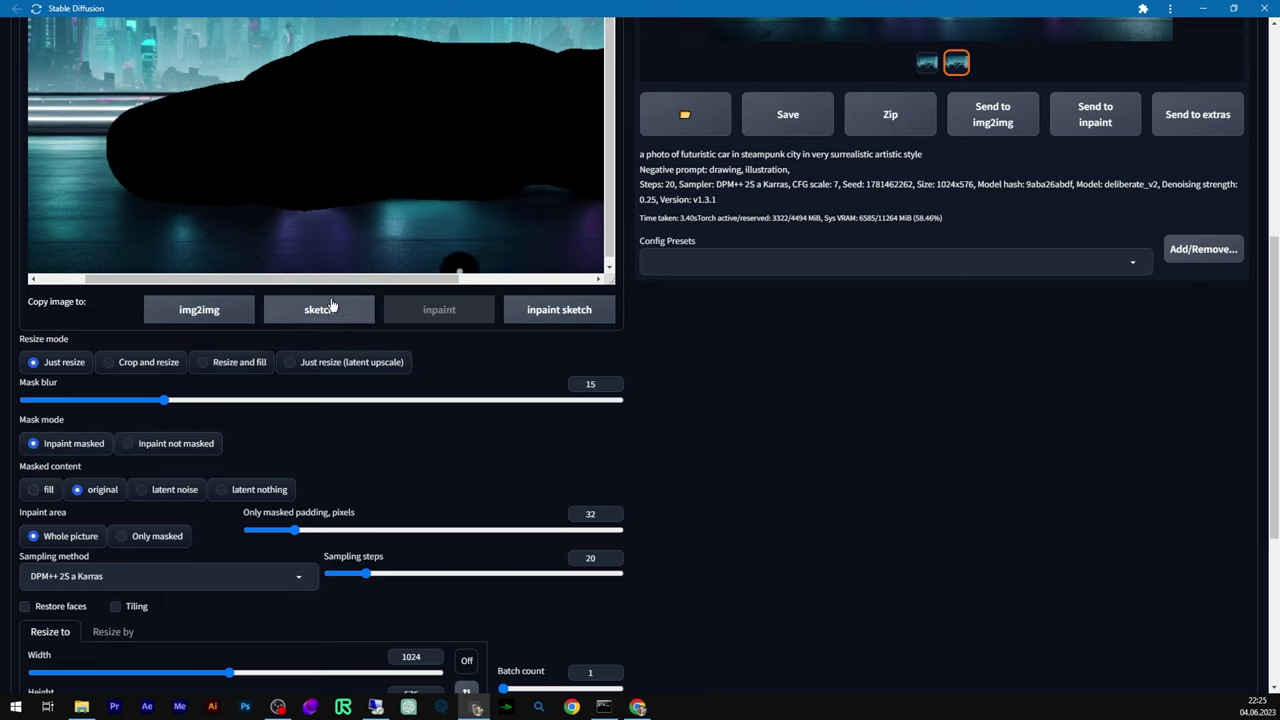
# - Set the denoising strength to 0.9 for inpainting the masked car
pyautogui.moveTo(322, 279); pyautogui.dragTo(223, 289)
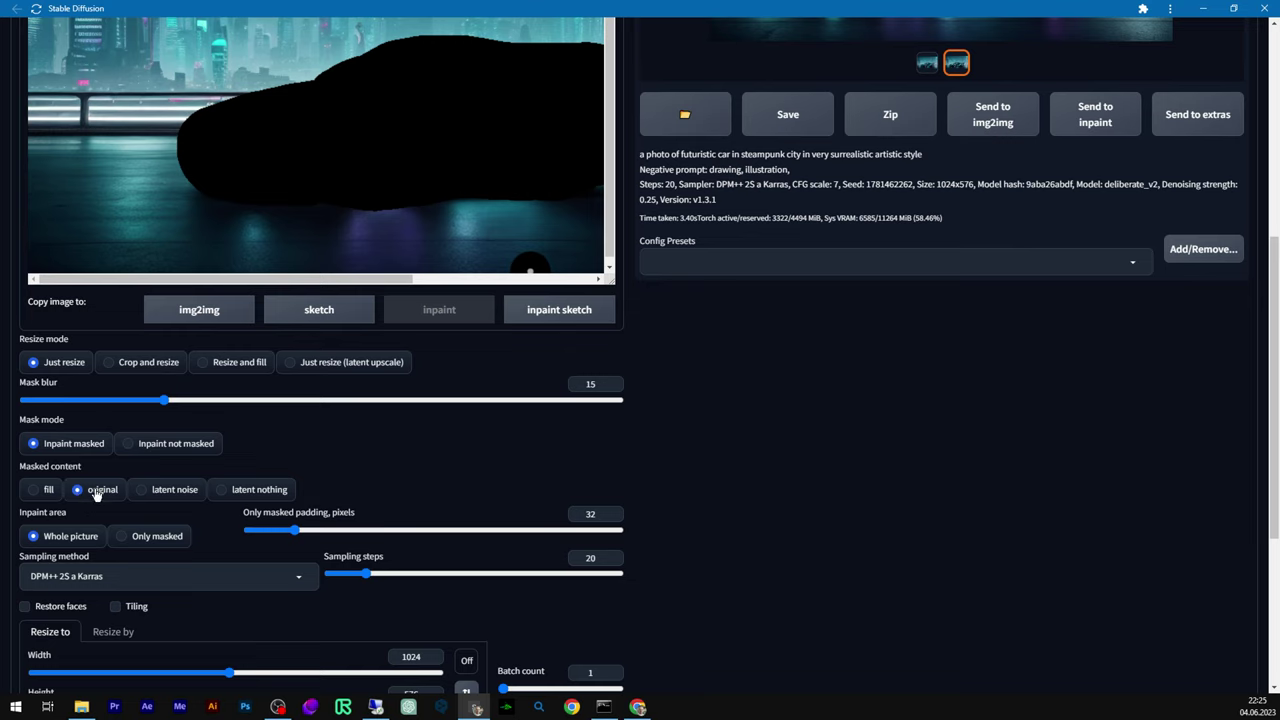
pyautogui.moveTo(185, 280); pyautogui.dragTo(274, 276)
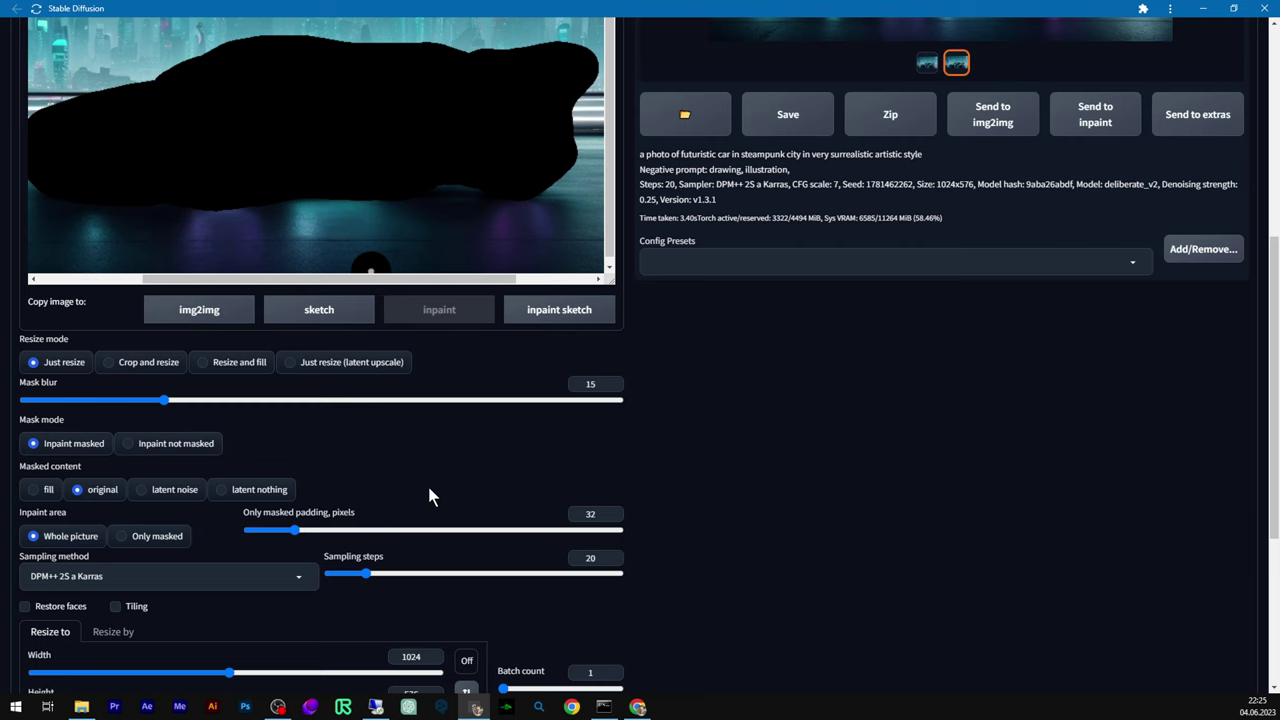
pyautogui.scroll(-3, 428, 497)
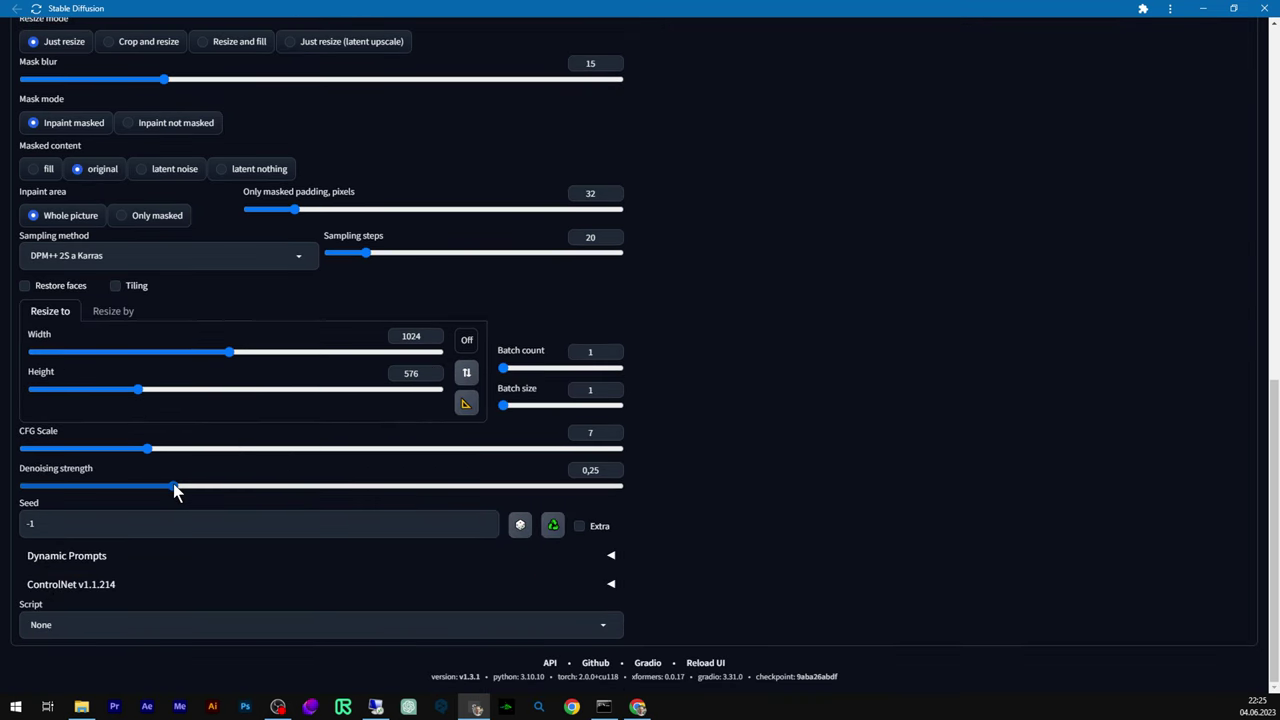
pyautogui.moveTo(174, 487); pyautogui.dragTo(557, 490)
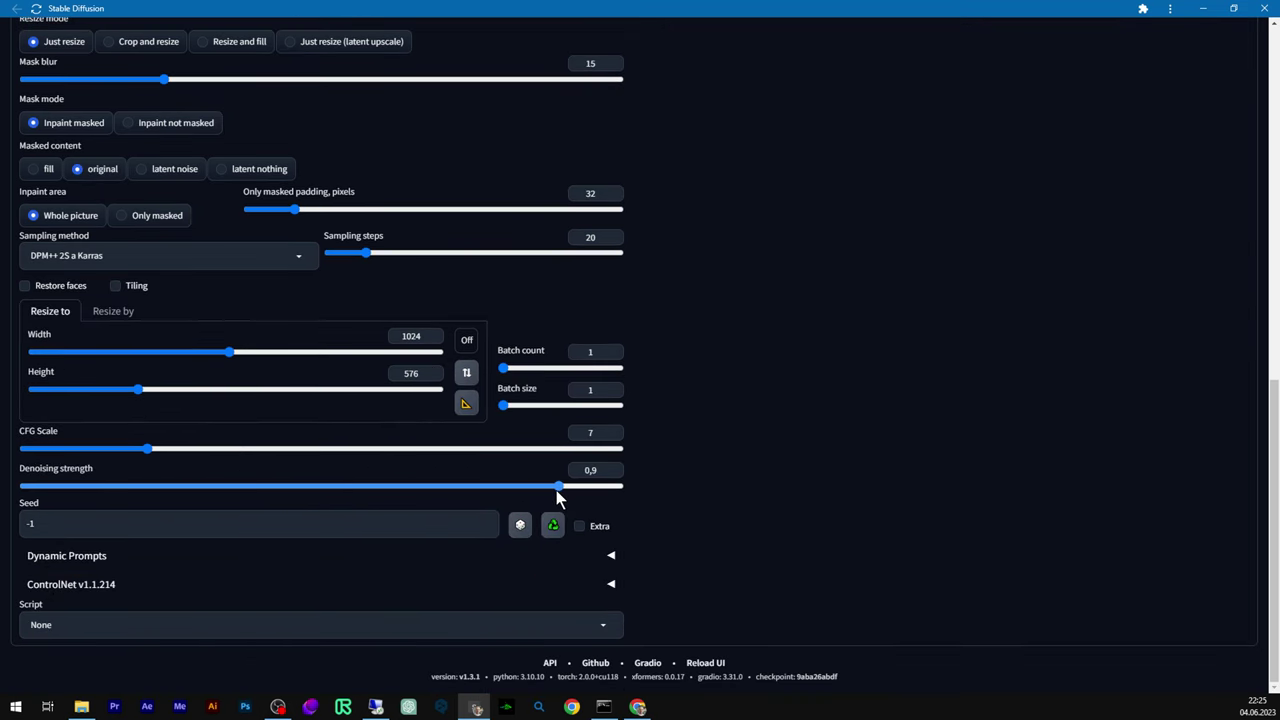
# - Generate an inpainted version of the masked car and examine the result enlarged
pyautogui.scroll(5, 706, 518)
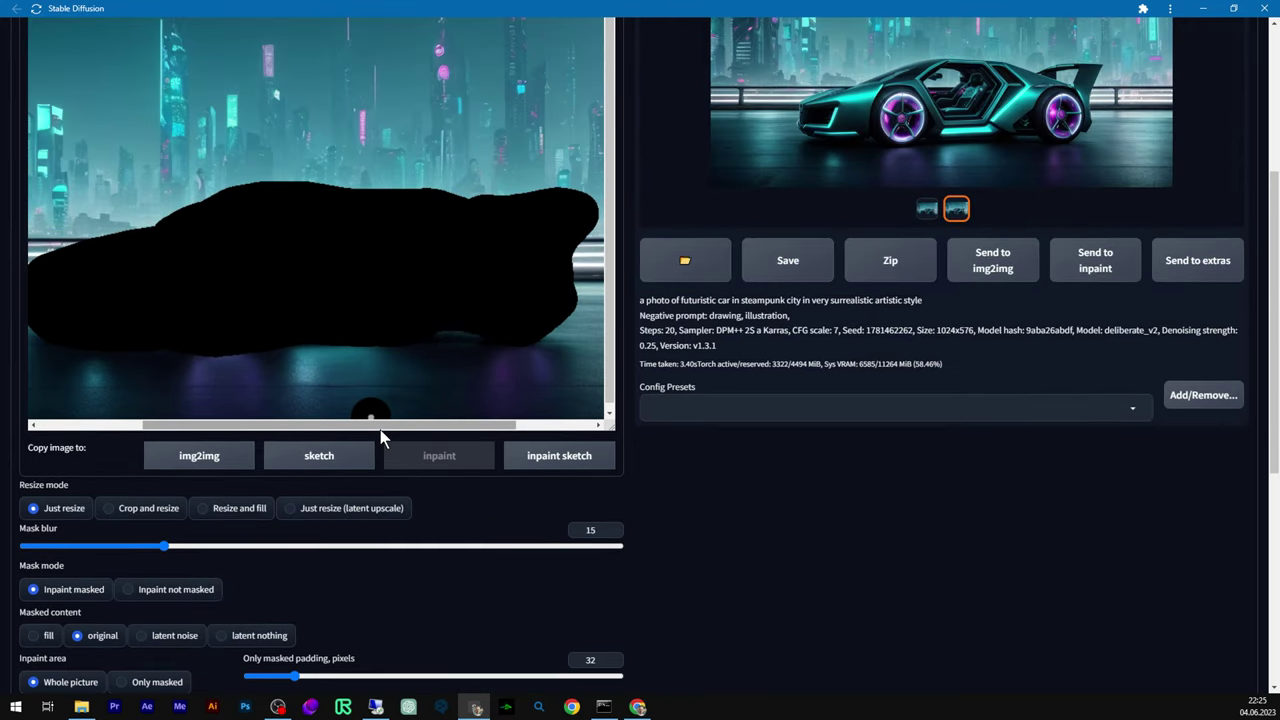
pyautogui.hscroll(-2, 380, 430)
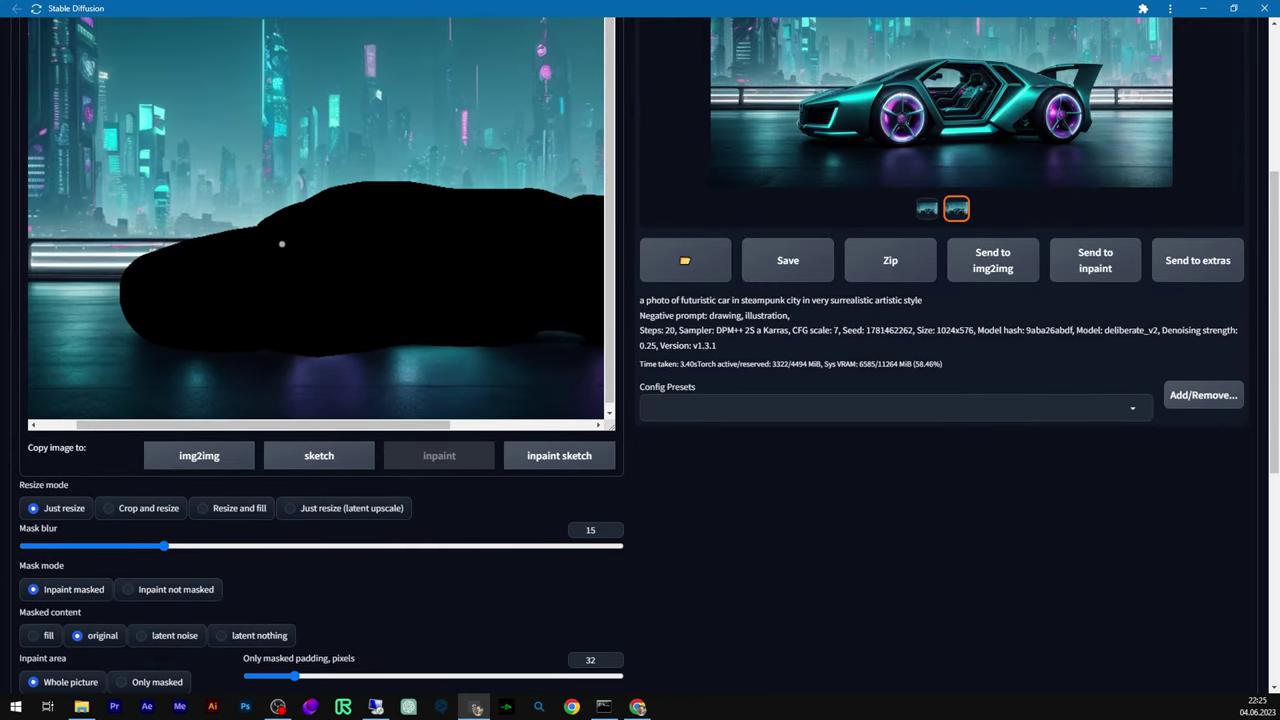
pyautogui.moveTo(314, 424); pyautogui.dragTo(404, 425)
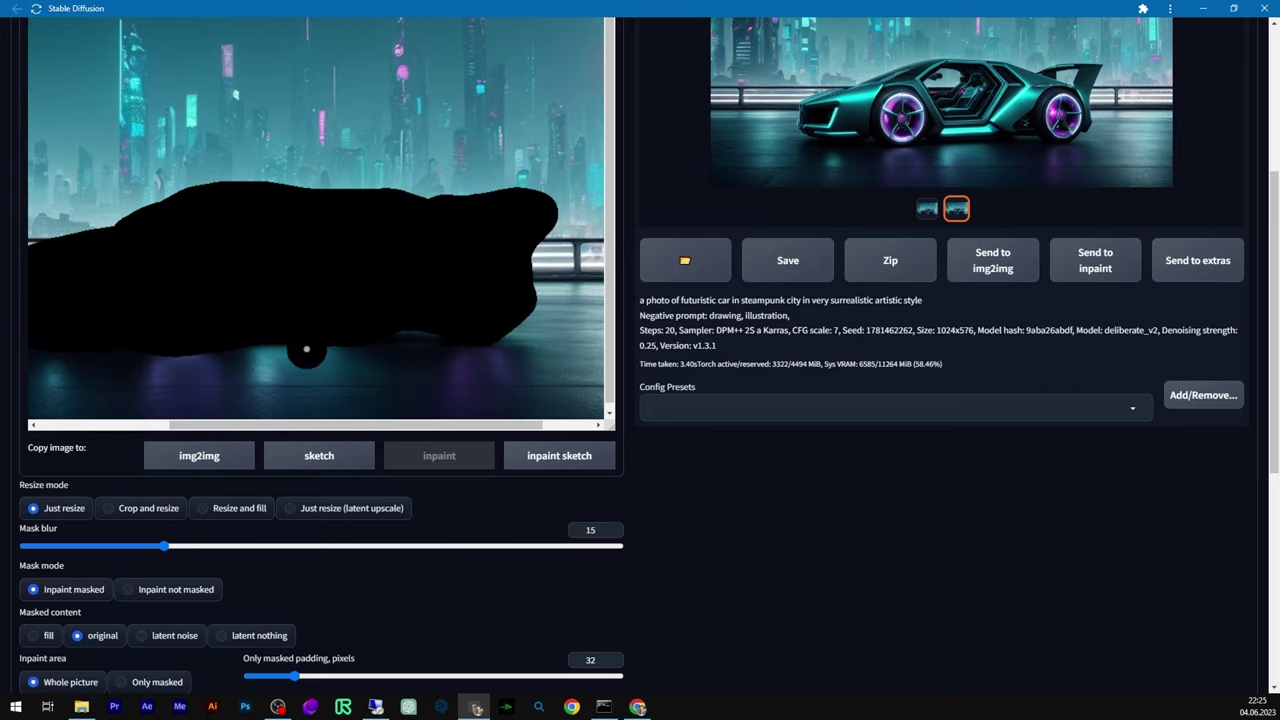
pyautogui.hscroll(-2, 364, 427)
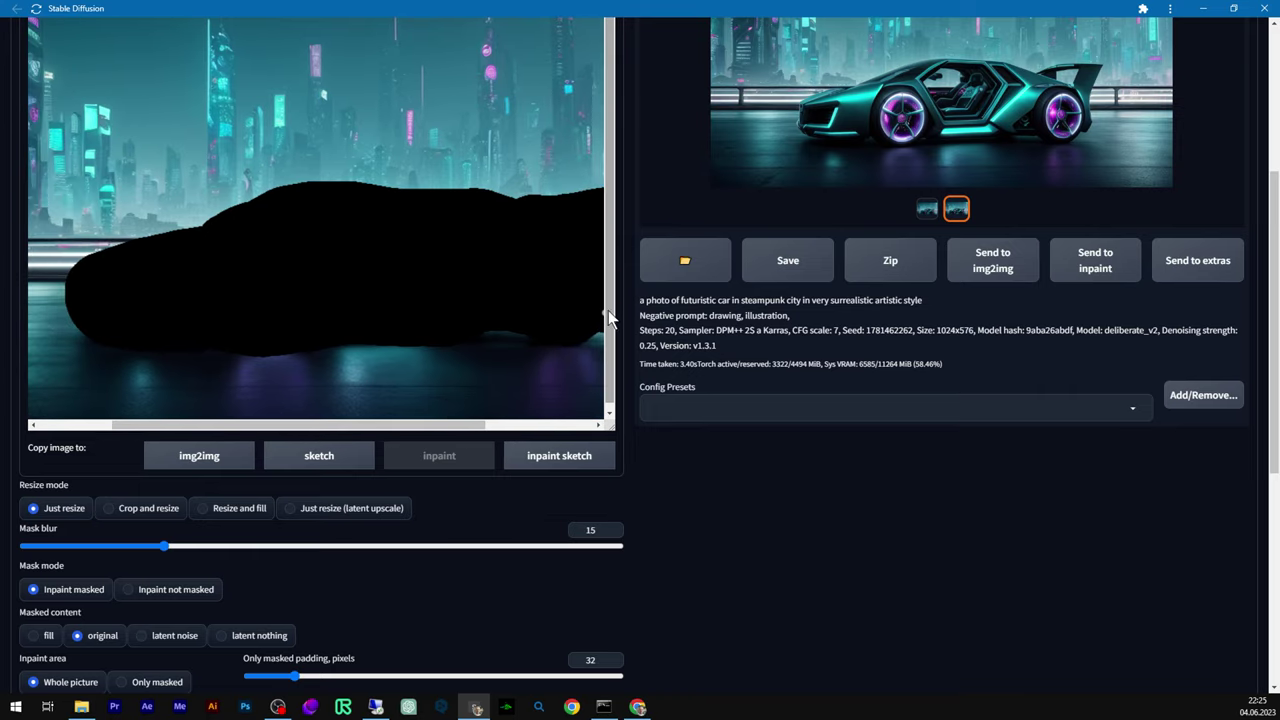
pyautogui.scroll(-5, 455, 623)
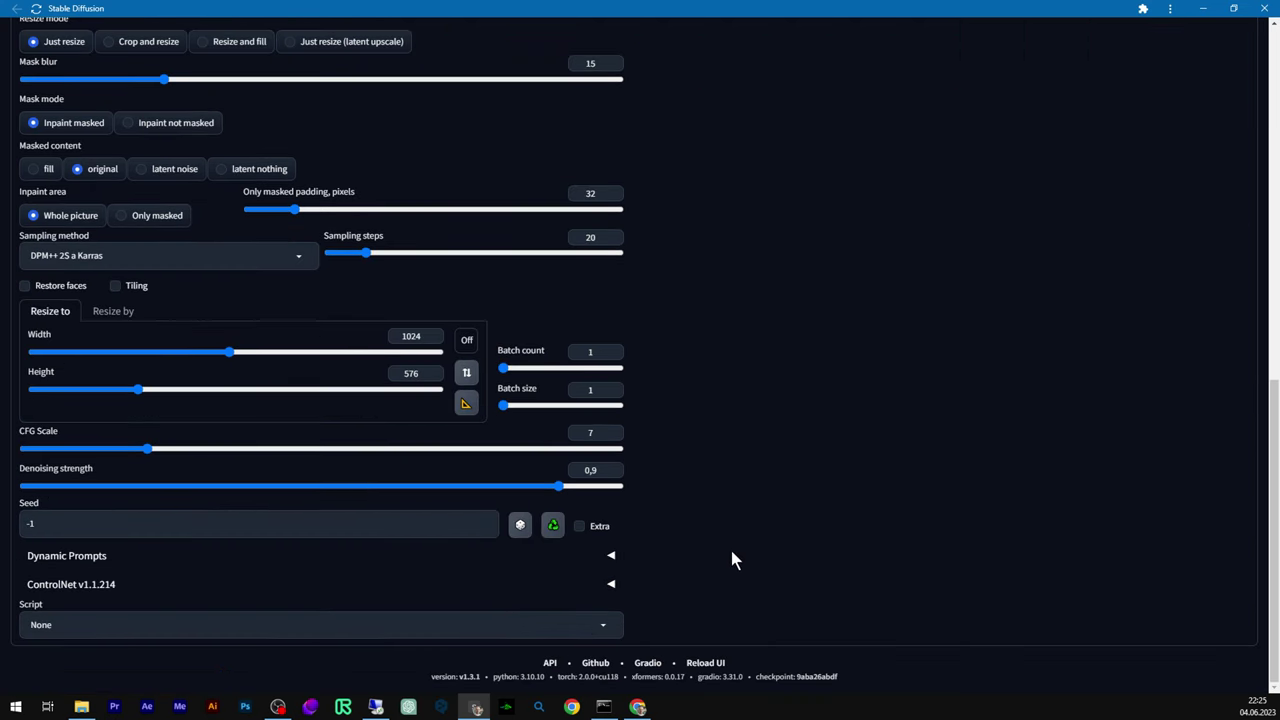
pyautogui.scroll(10, 767, 545)
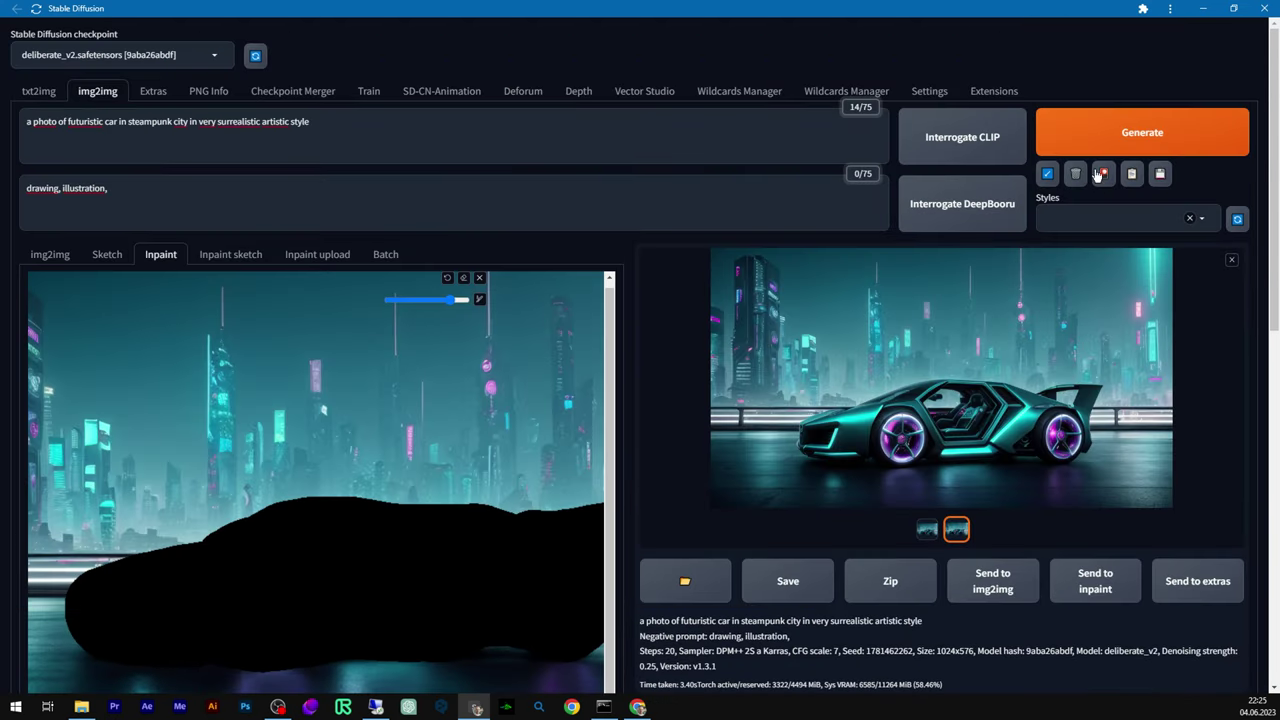
pyautogui.scroll(-6, 751, 580)
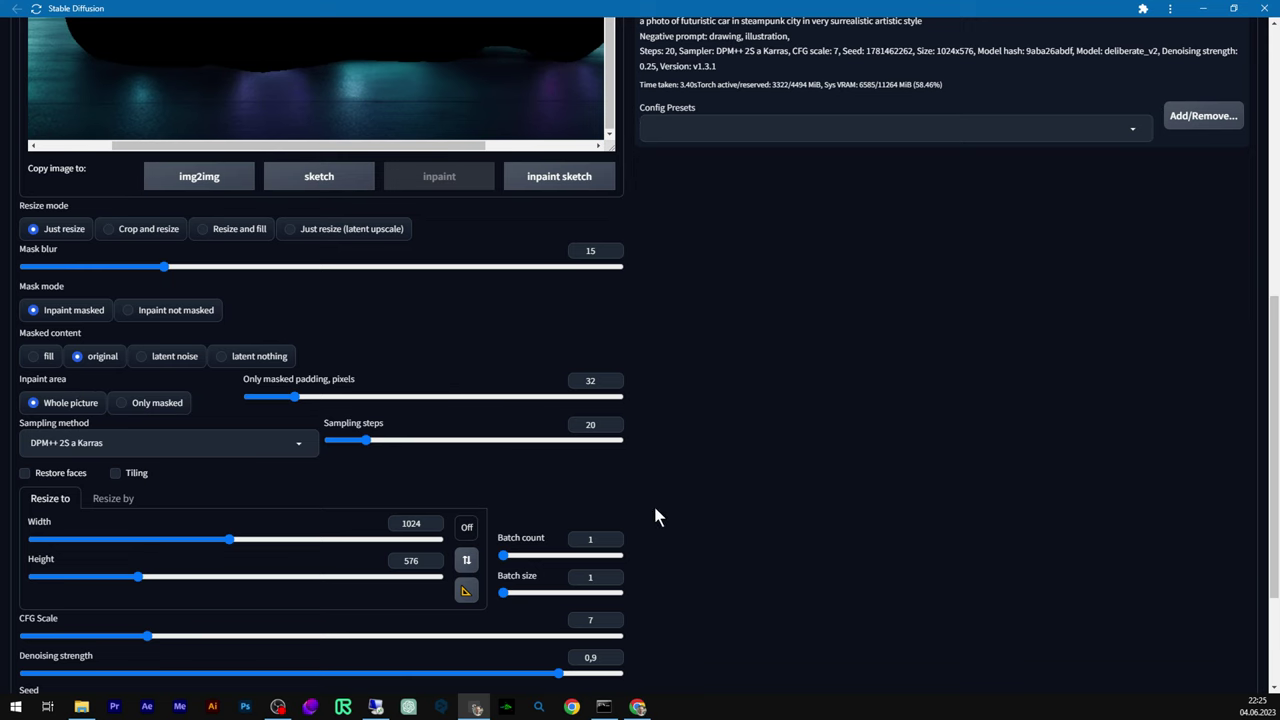
pyautogui.scroll(6, 808, 430)
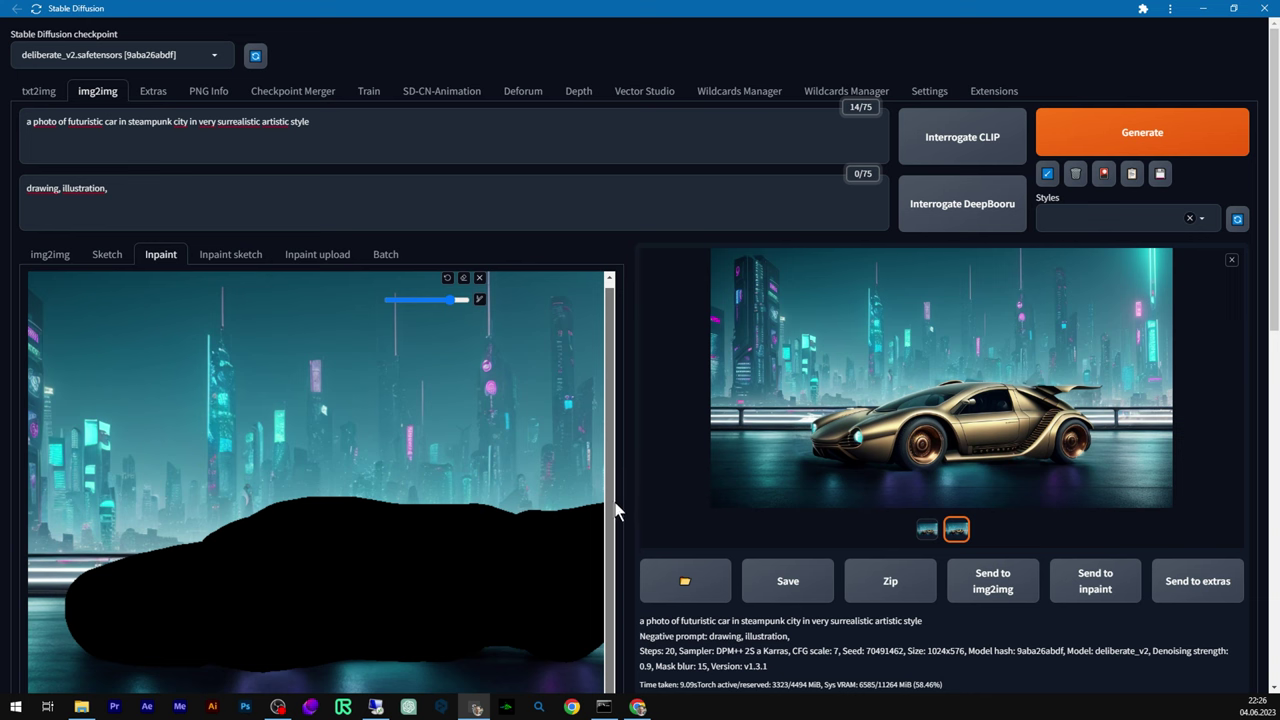
pyautogui.click(936, 430)
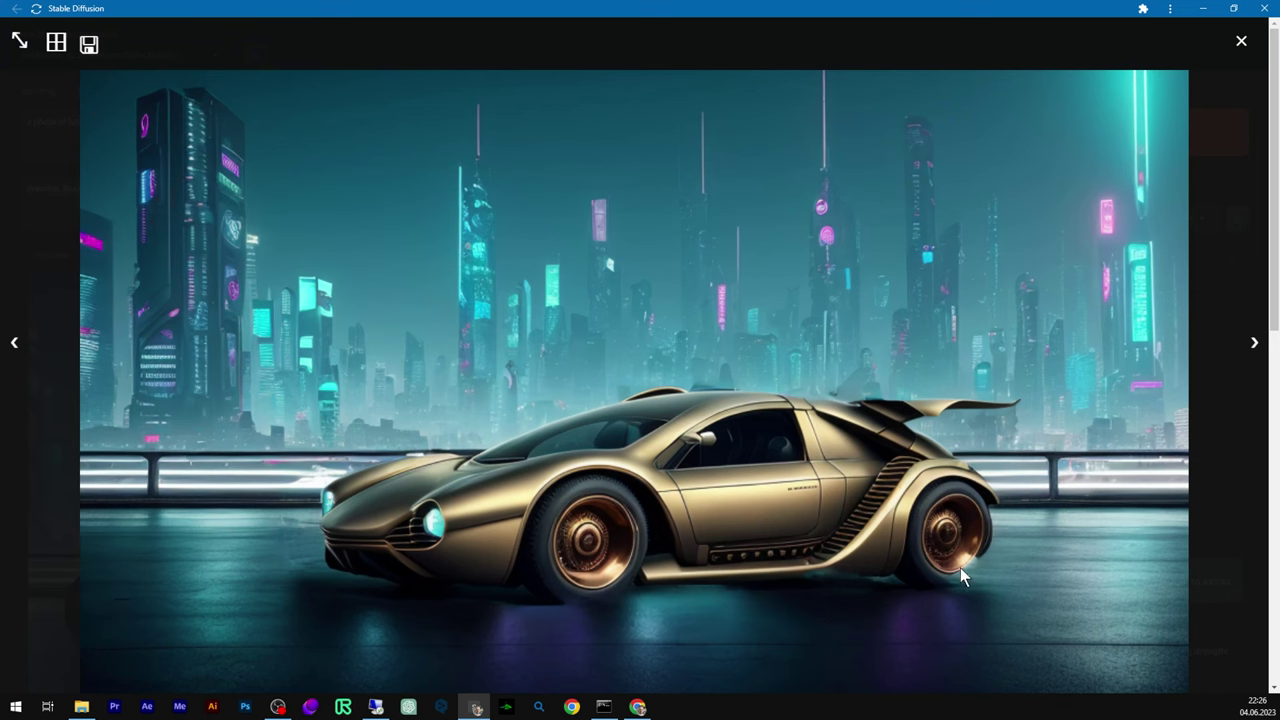
pyautogui.click(1241, 41)
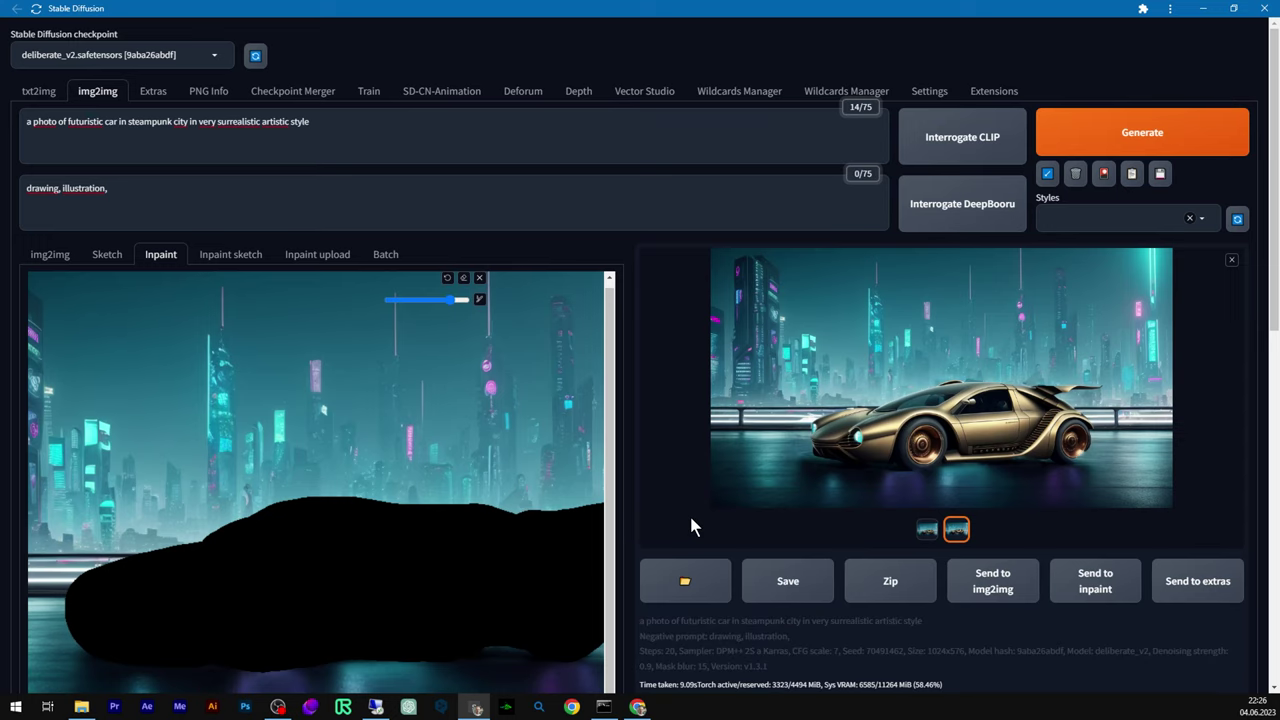
# - Raise the mask blur to 64 and examine the mask edges in the previous inpainted result at enlarged size
pyautogui.scroll(-4, 689, 513)
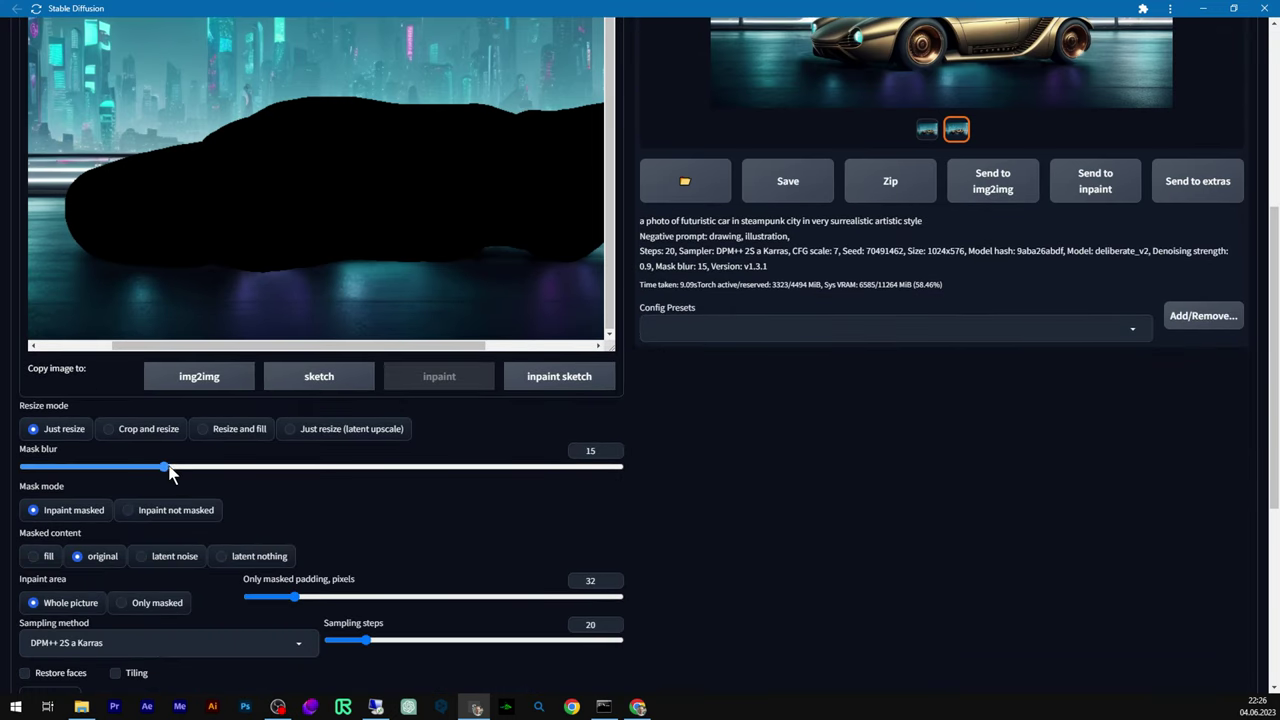
pyautogui.moveTo(160, 467); pyautogui.dragTo(396, 467)
pyautogui.moveTo(548, 474); pyautogui.dragTo(631, 474)
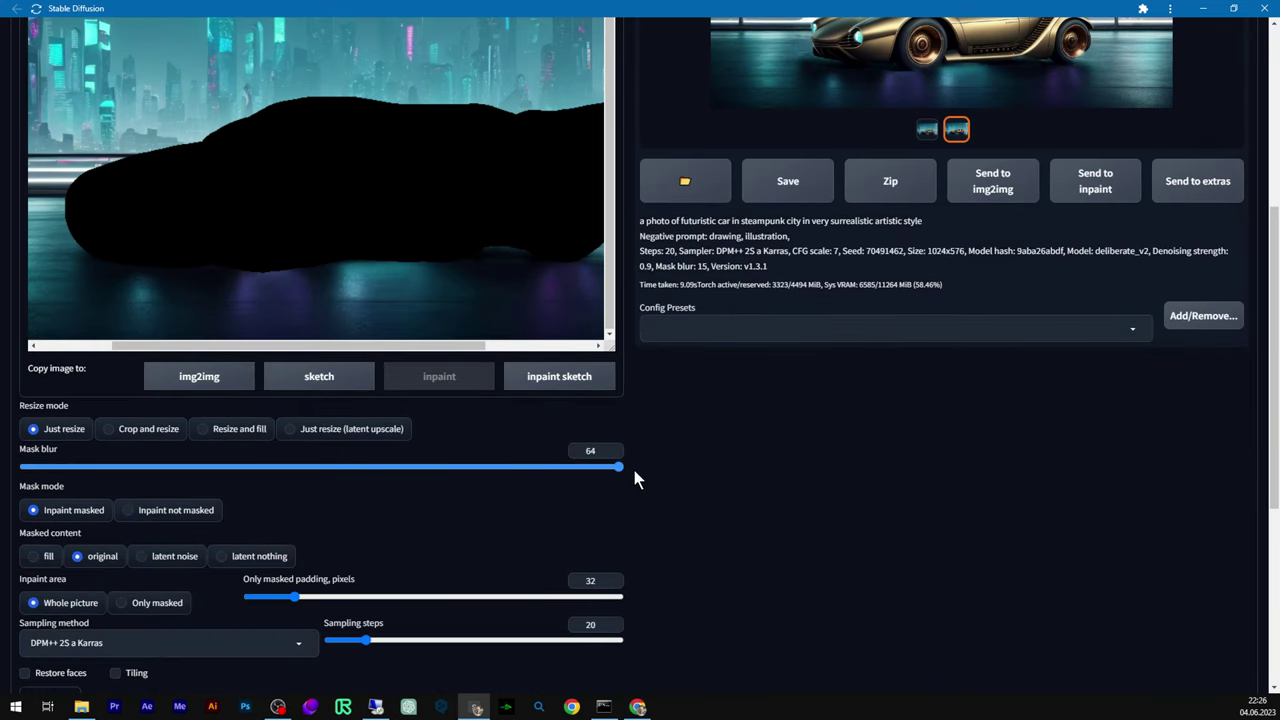
pyautogui.scroll(2, 1000, 578)
pyautogui.scroll(2, 1002, 581)
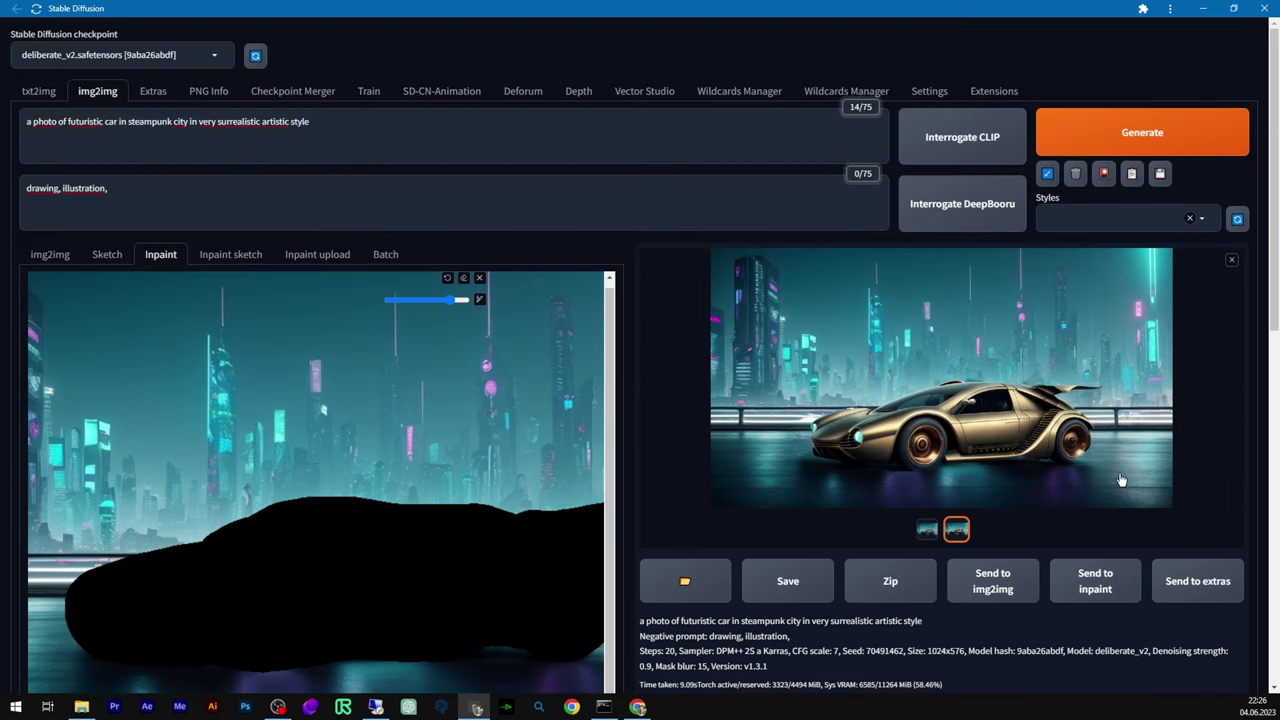
pyautogui.click(1065, 451)
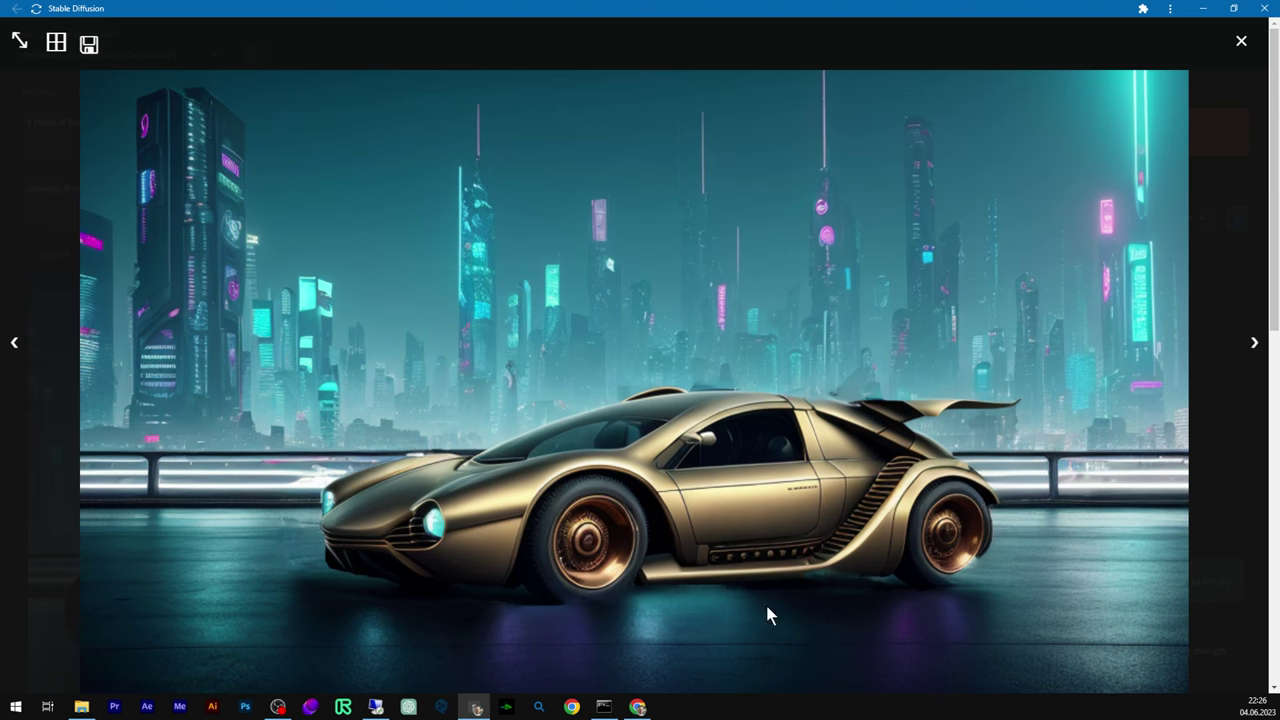
pyautogui.click(1249, 49)
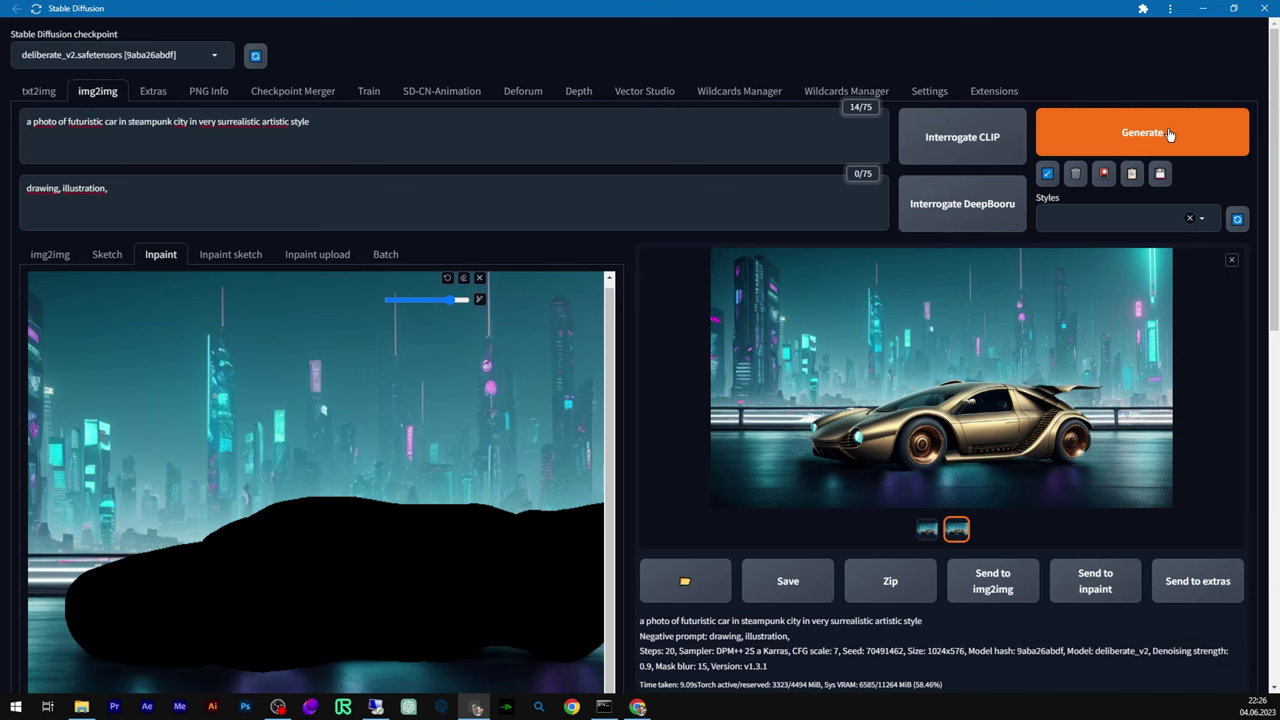
# - Generate two more inpainted versions of the car with the 64 mask blur and view each one enlarged
pyautogui.click(1168, 134)
pyautogui.click(801, 548)
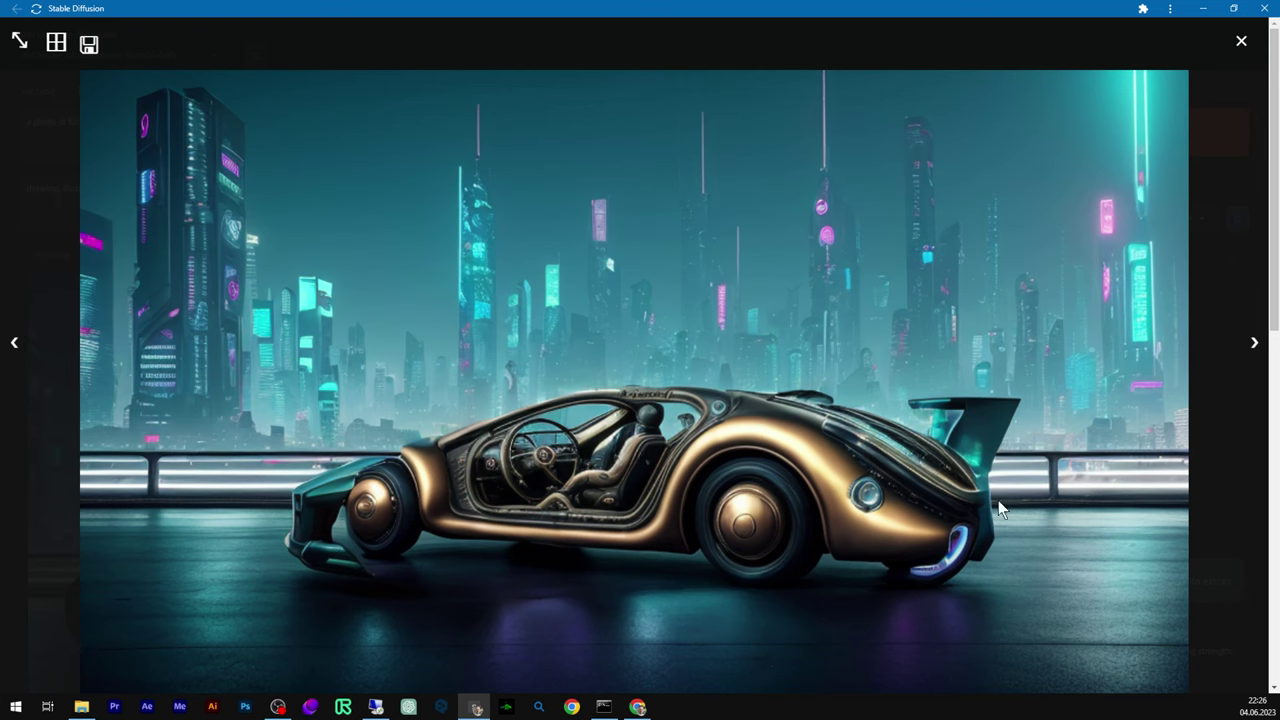
pyautogui.click(1242, 43)
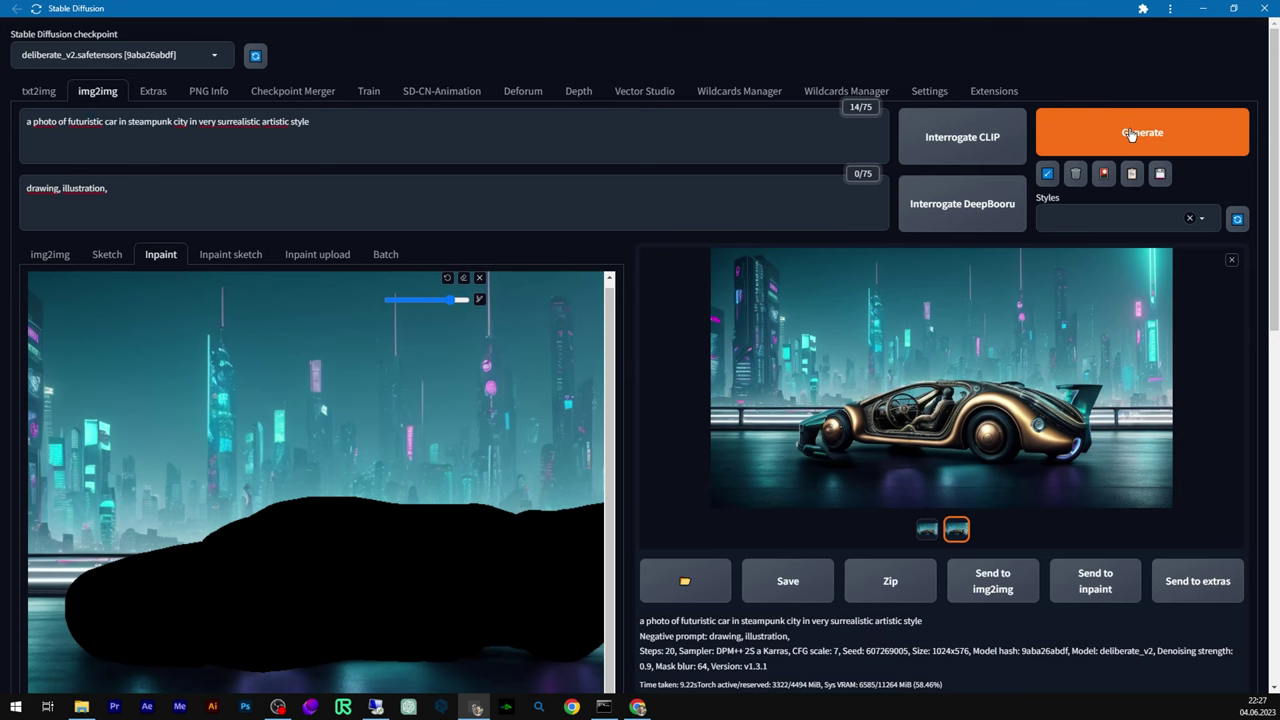
pyautogui.click(1131, 135)
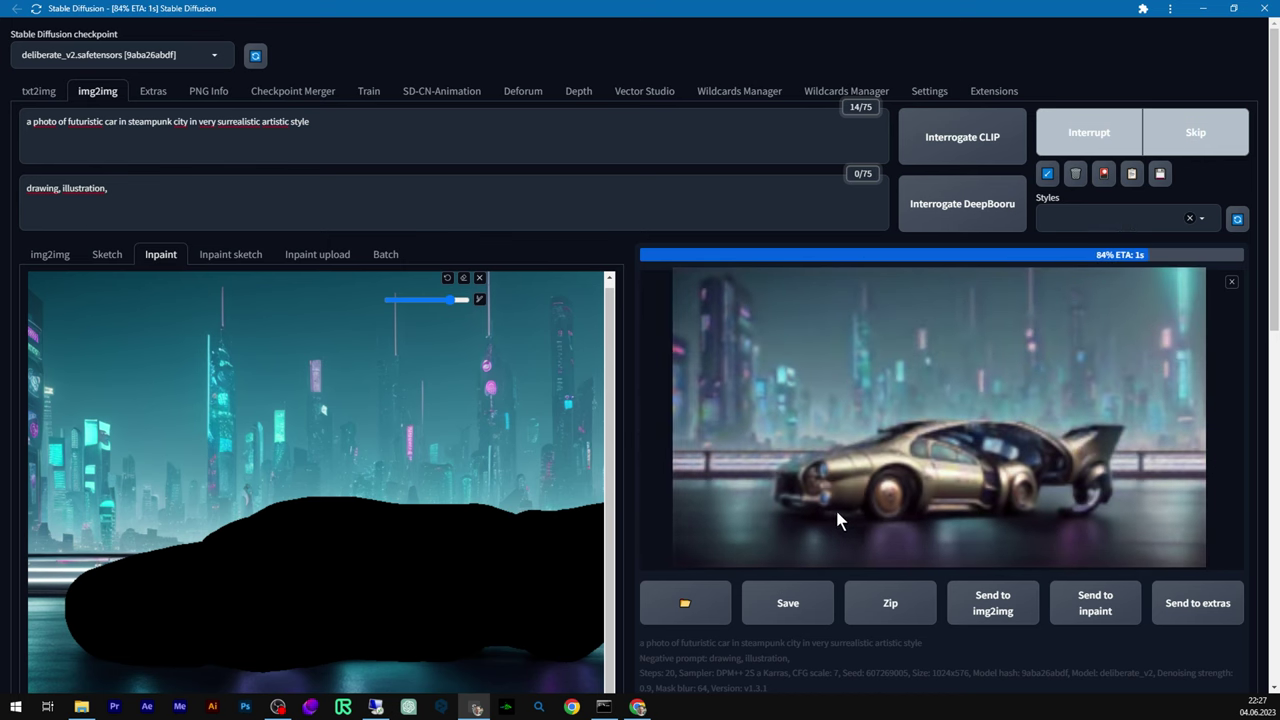
pyautogui.click(994, 288)
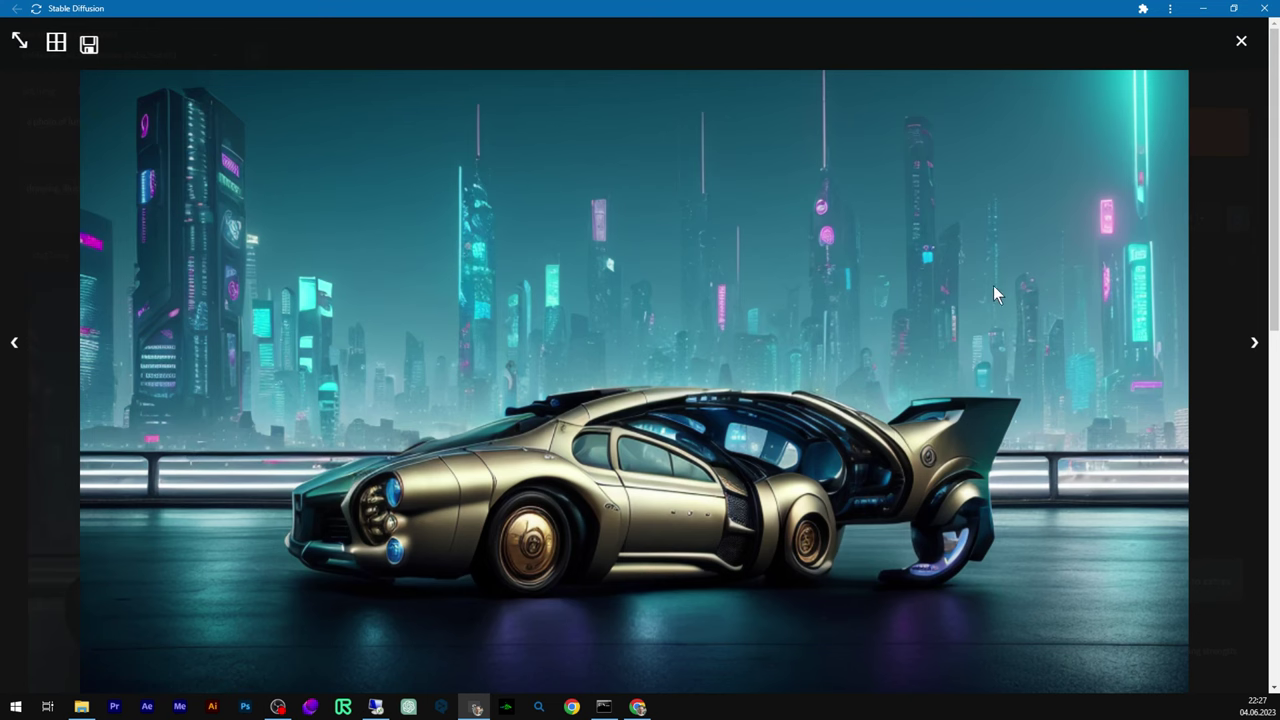
# - Set the mask blur to 0, generate a new inpainted version of the masked car and examine it enlarged
pyautogui.click(1240, 44)
pyautogui.scroll(-4, 587, 437)
pyautogui.moveTo(101, 401); pyautogui.dragTo(14, 405)
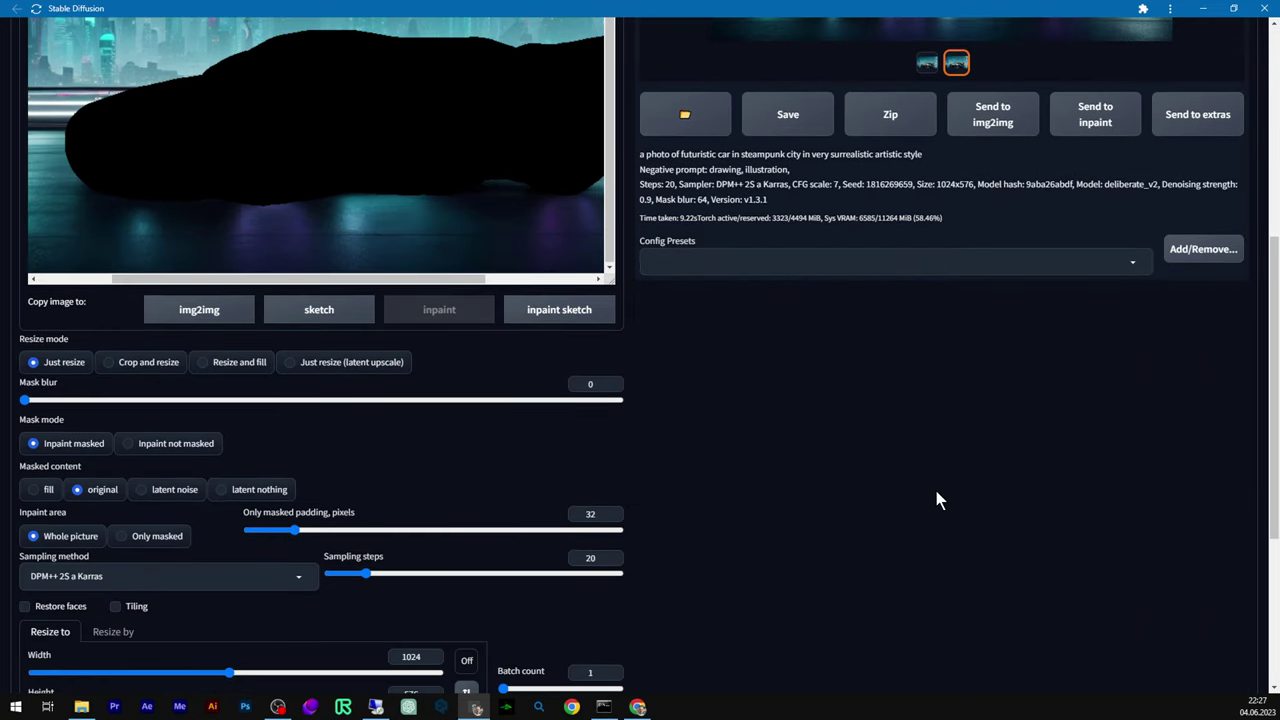
pyautogui.scroll(5, 937, 500)
pyautogui.click(1140, 134)
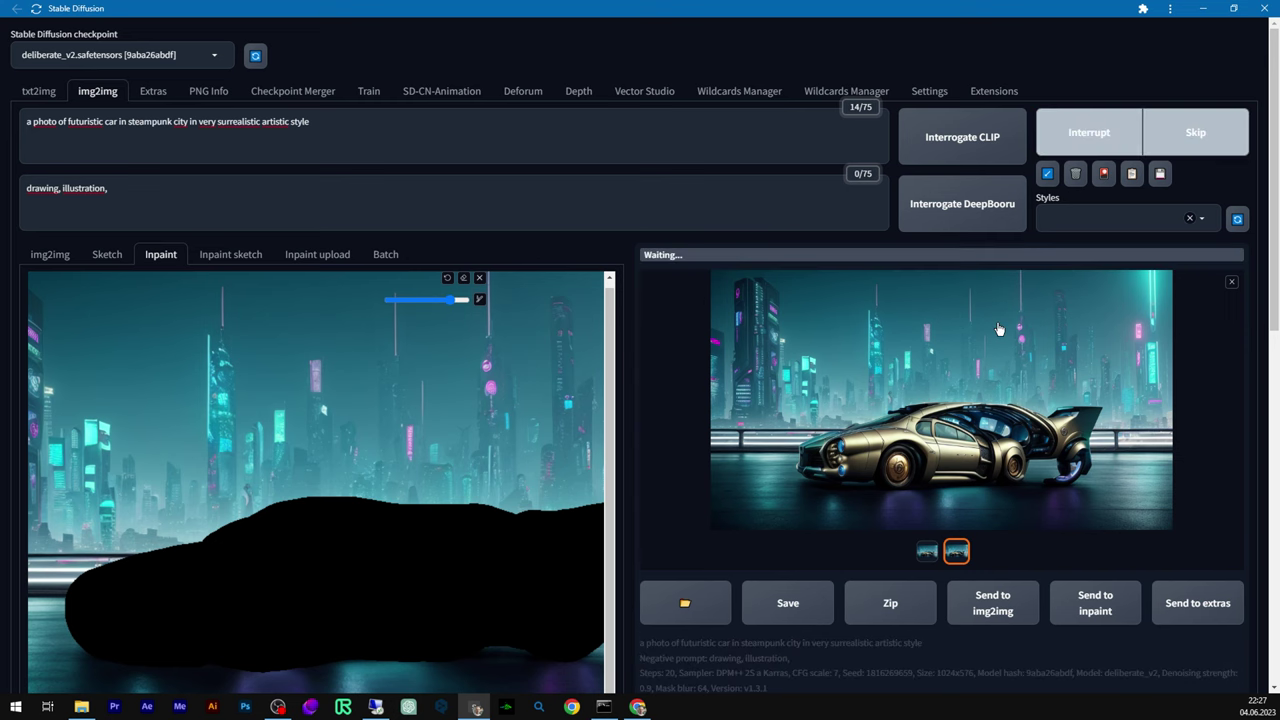
pyautogui.click(870, 480)
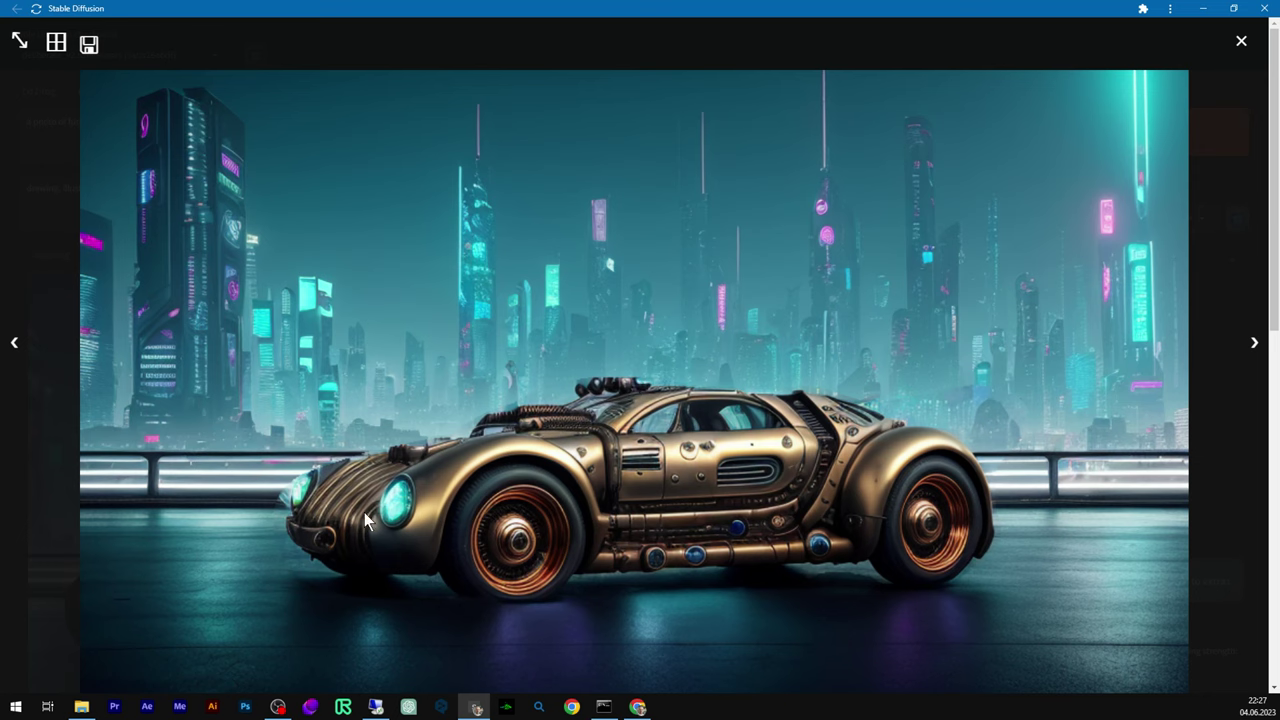
pyautogui.click(1241, 41)
# - Restrict the inpaint area to only masked, then generate another version of the car and examine it enlarged
pyautogui.scroll(-10, 320, 392)
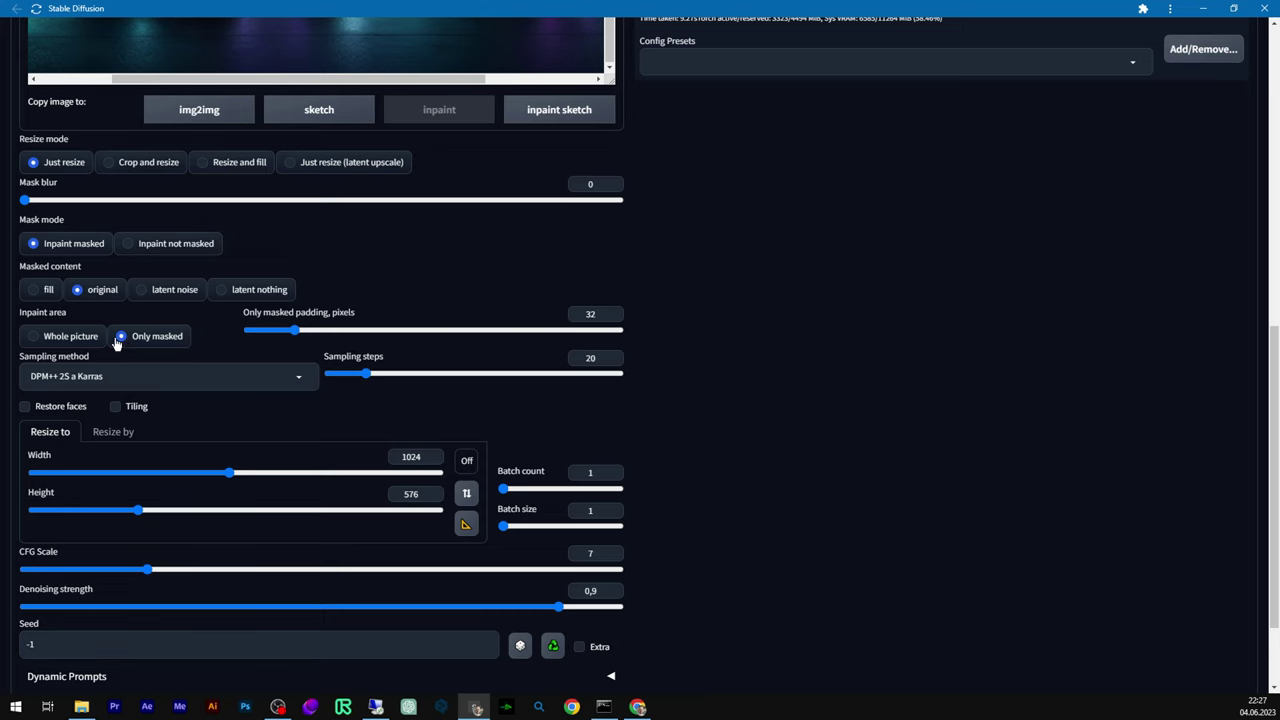
pyautogui.scroll(5, 157, 405)
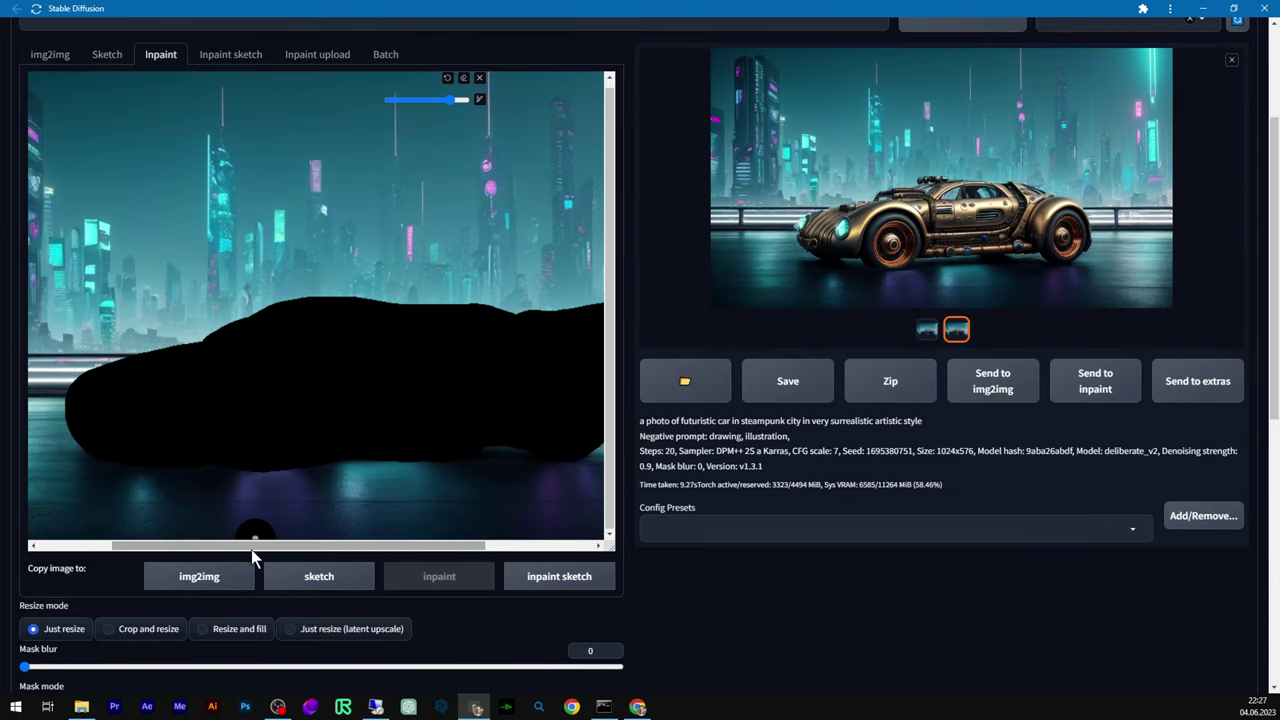
pyautogui.moveTo(251, 549)
pyautogui.mouseDown()
pyautogui.moveTo(341, 548)
pyautogui.moveTo(243, 547)
pyautogui.mouseUp()
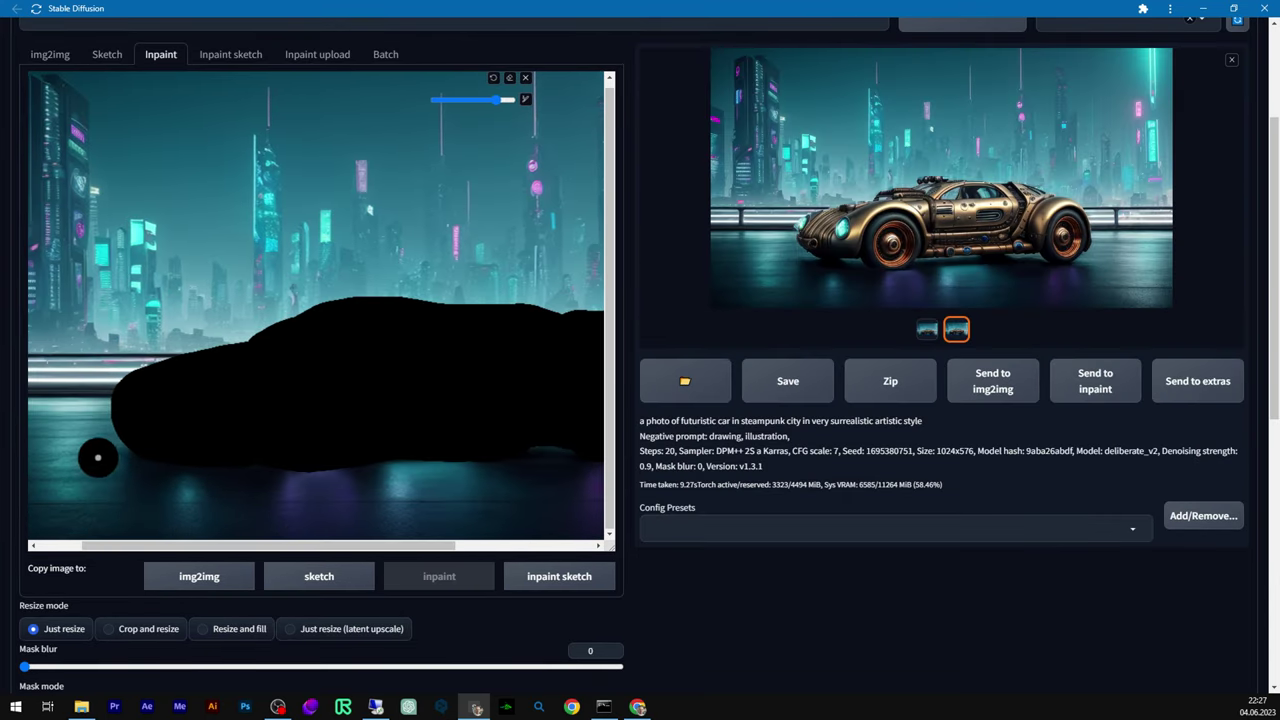
pyautogui.moveTo(291, 545)
pyautogui.mouseDown()
pyautogui.moveTo(430, 555)
pyautogui.moveTo(243, 546)
pyautogui.moveTo(377, 546)
pyautogui.mouseUp()
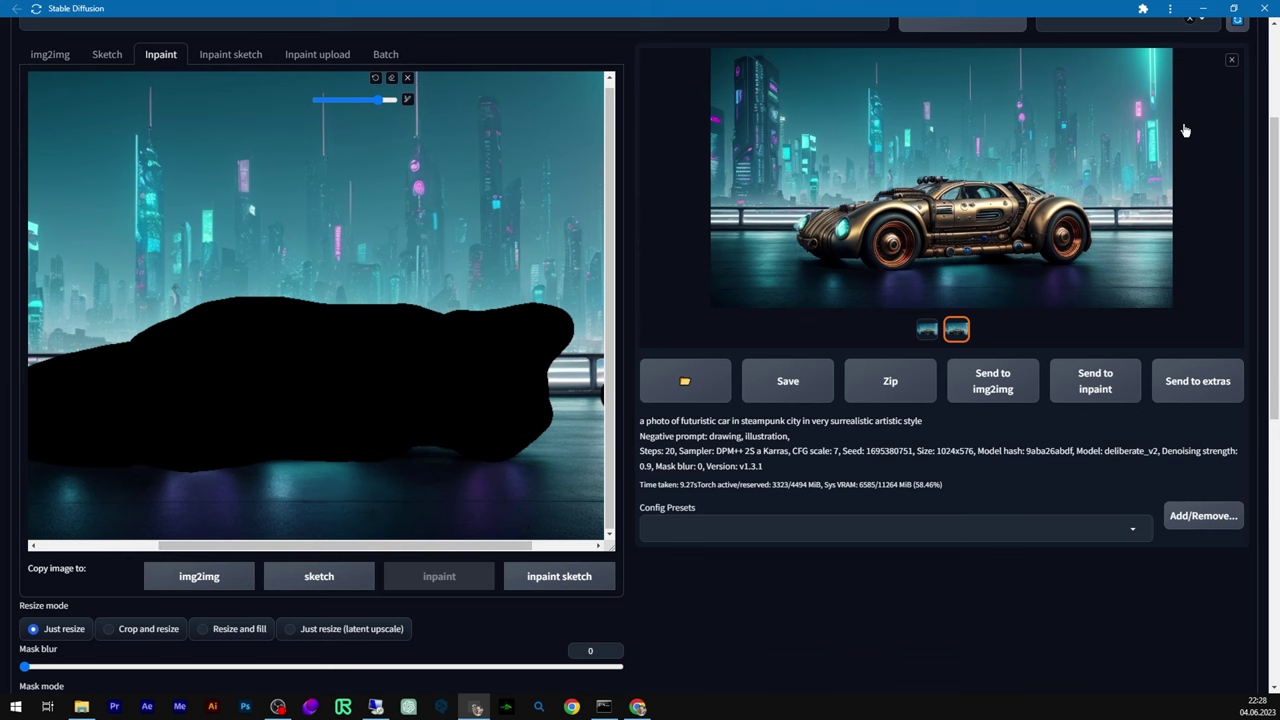
pyautogui.scroll(2, 1122, 302)
pyautogui.click(1142, 132)
pyautogui.click(867, 500)
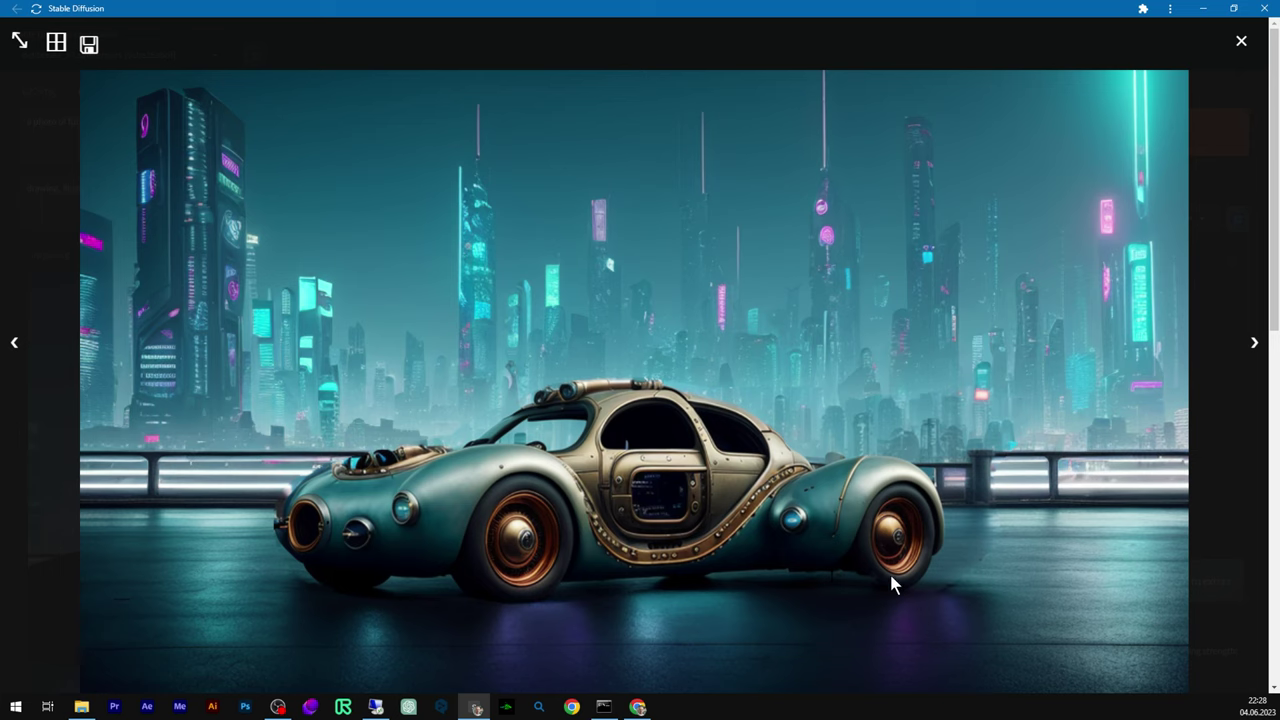
pyautogui.click(1241, 41)
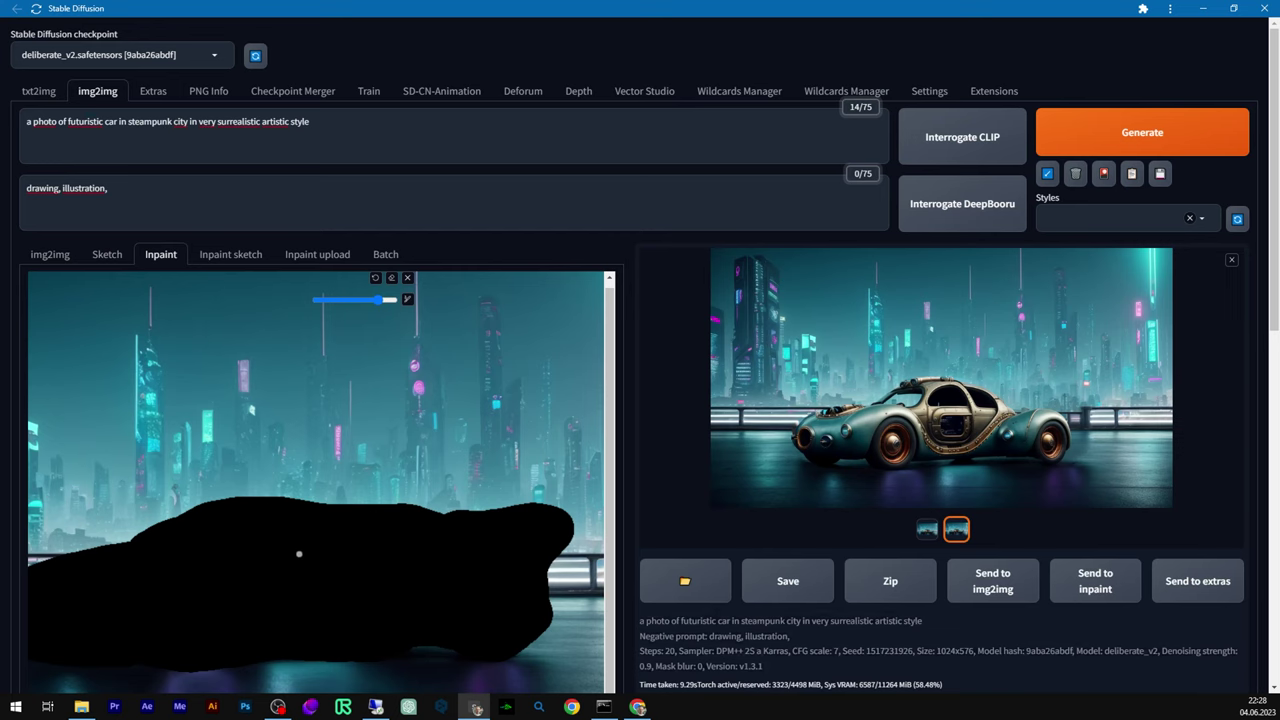
# - Raise the denoising strength to 1 and the CFG scale to 11 for the masked car
pyautogui.scroll(-6, 305, 545)
pyautogui.scroll(-1, 301, 490)
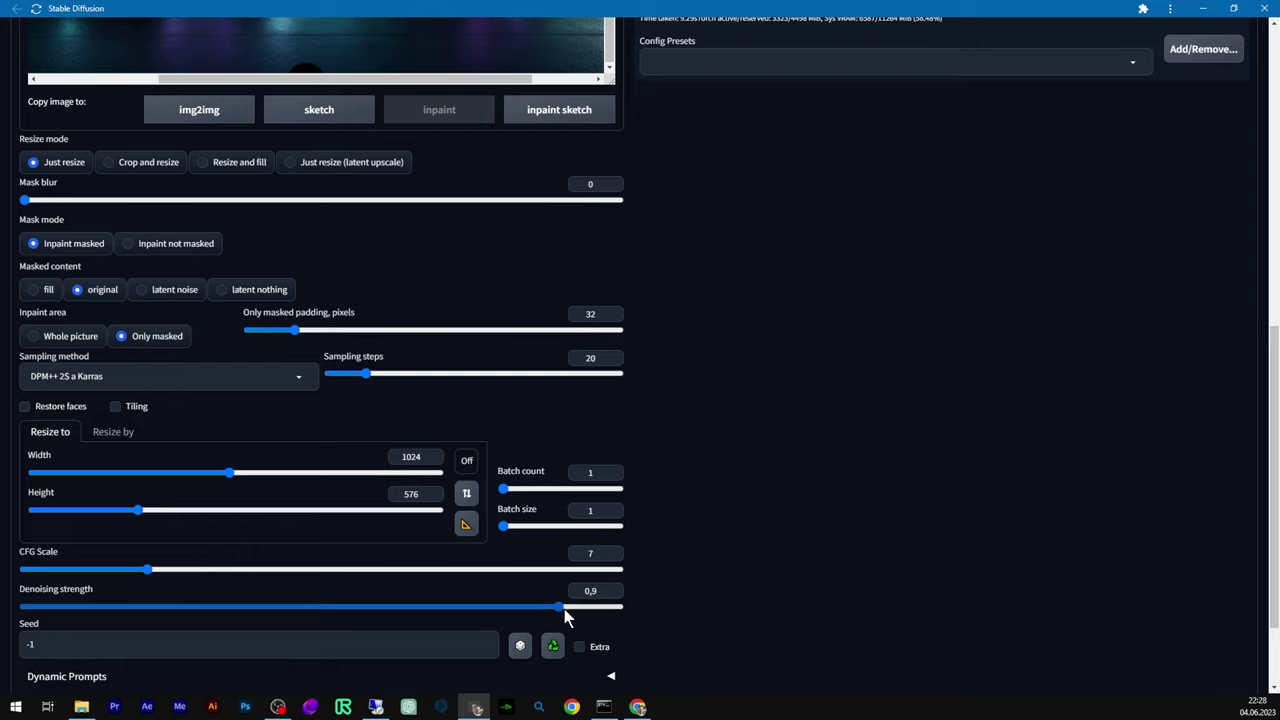
pyautogui.moveTo(559, 606); pyautogui.dragTo(622, 614)
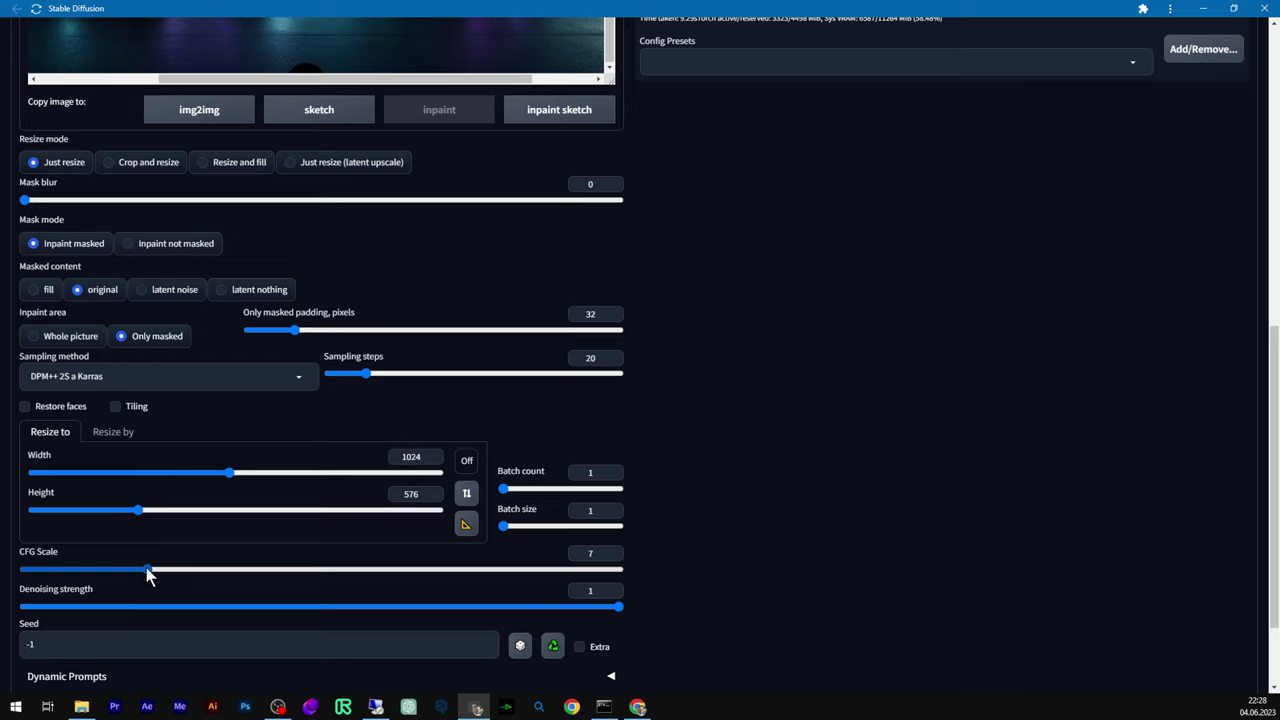
pyautogui.moveTo(147, 572); pyautogui.dragTo(363, 574)
# - Increase the only masked padding to 80 pixels and check the surroundings of the masked car in the inpaint canvas
pyautogui.scroll(7, 360, 568)
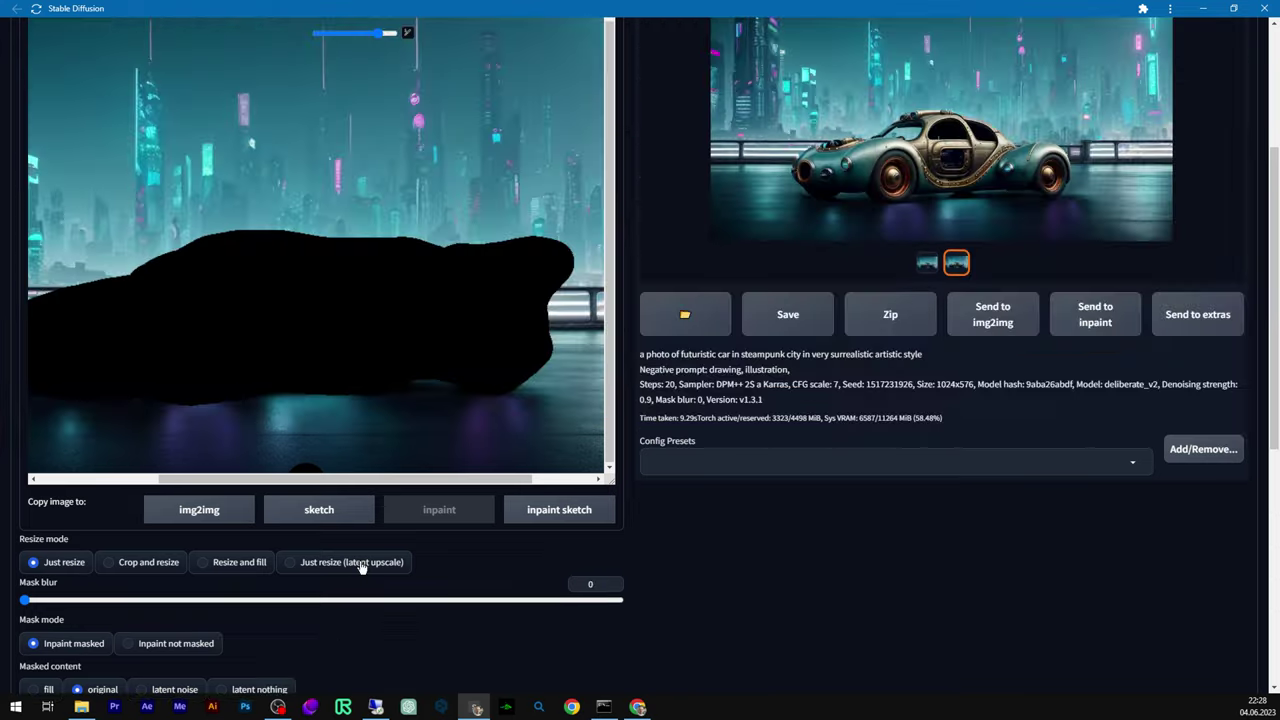
pyautogui.scroll(-5, 254, 121)
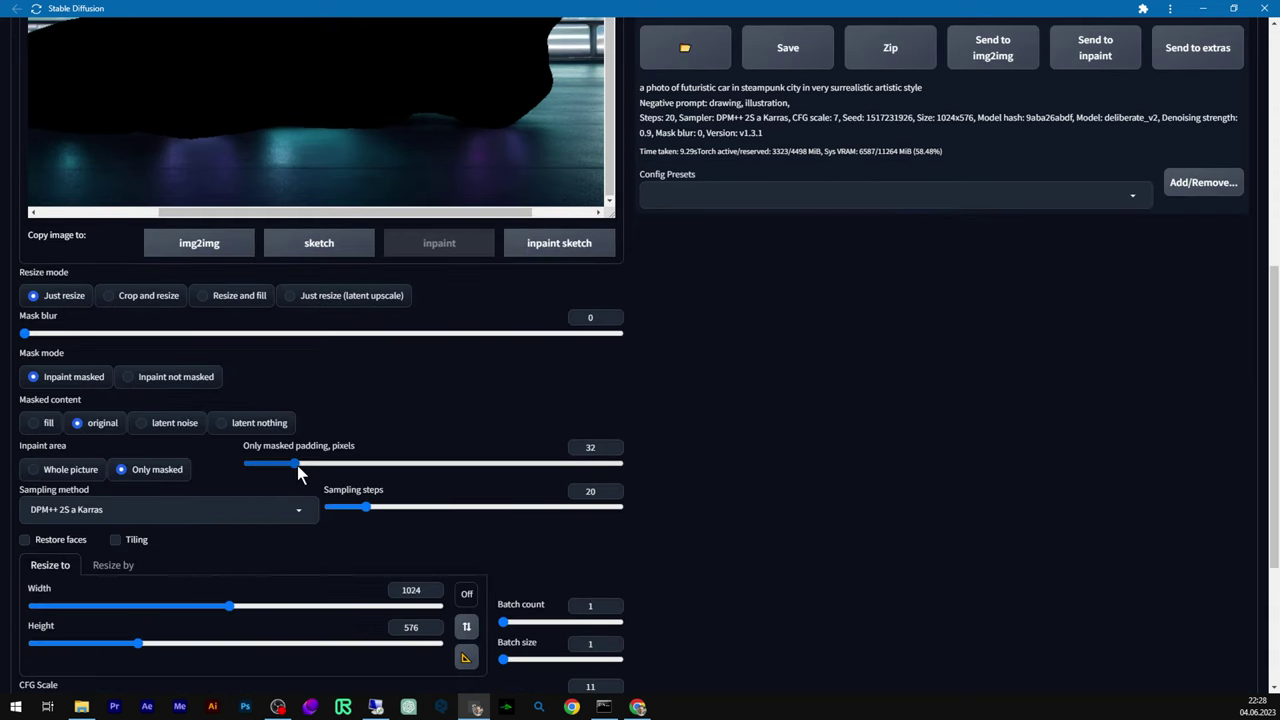
pyautogui.moveTo(303, 467); pyautogui.dragTo(334, 468)
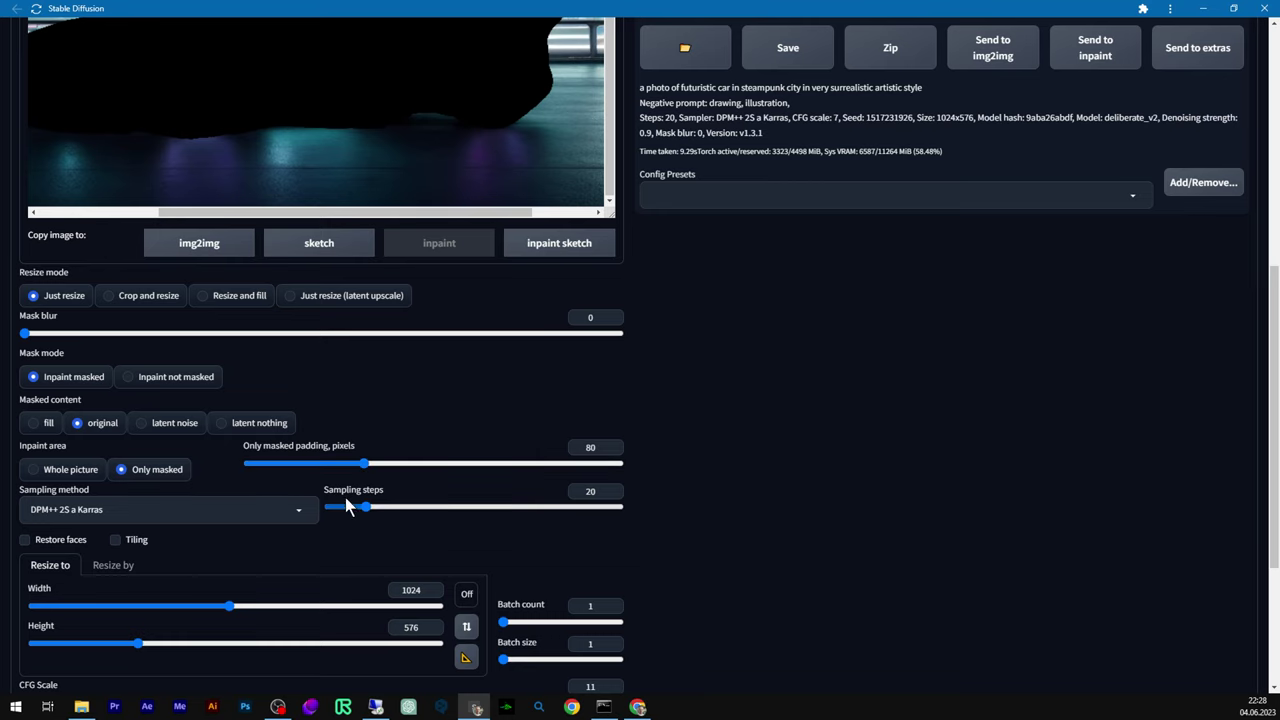
pyautogui.scroll(3, 491, 460)
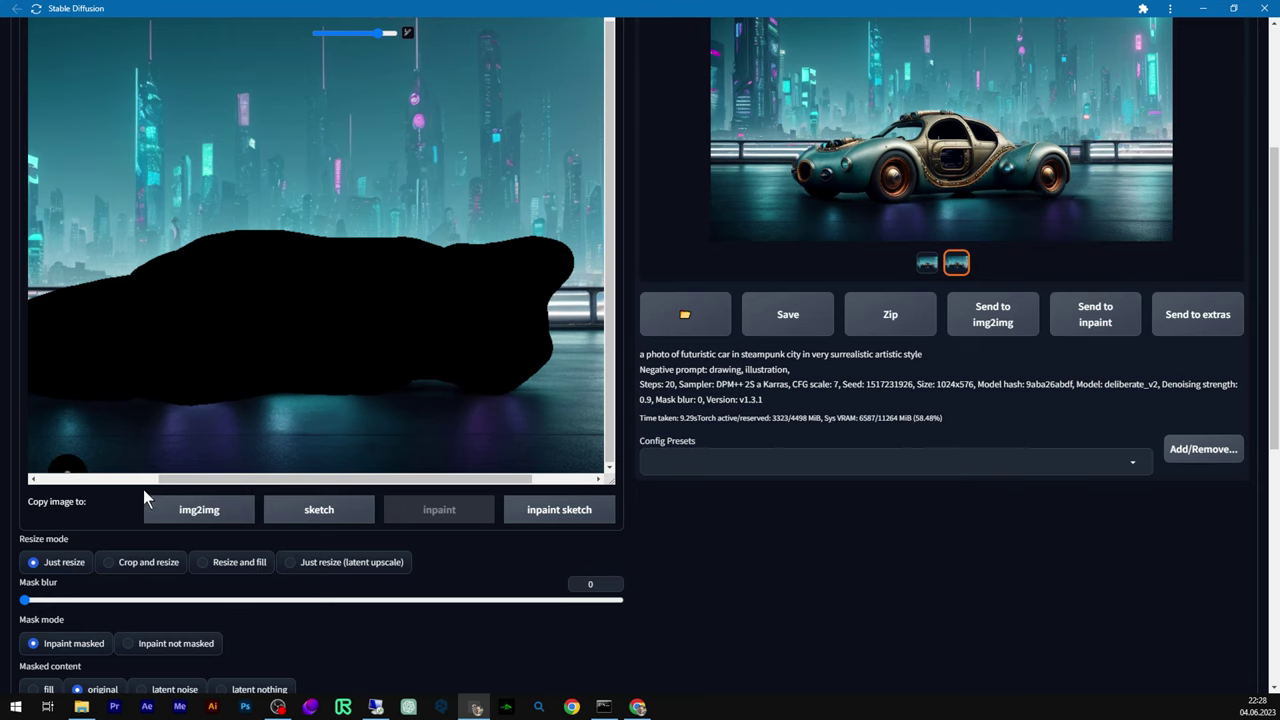
pyautogui.moveTo(166, 480); pyautogui.dragTo(268, 484)
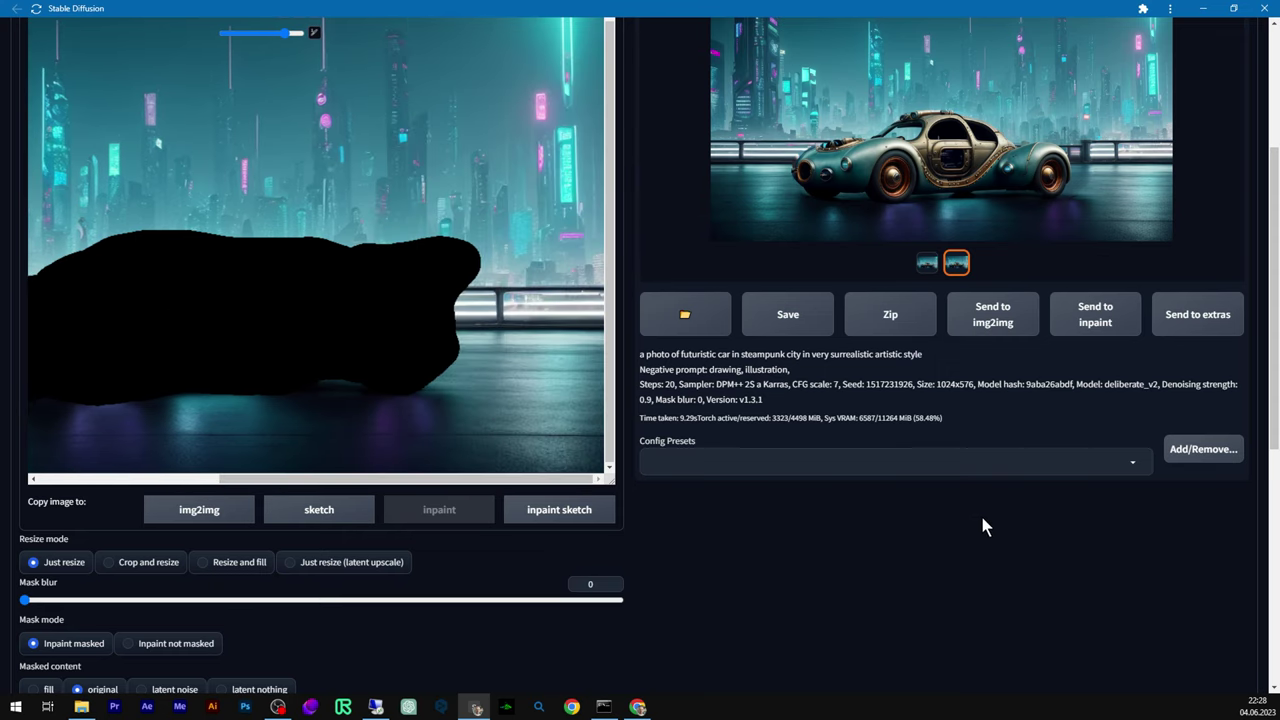
# - Generate an inpainted car with the 80-pixel masked padding and examine the result enlarged
pyautogui.scroll(3, 983, 523)
pyautogui.click(1100, 138)
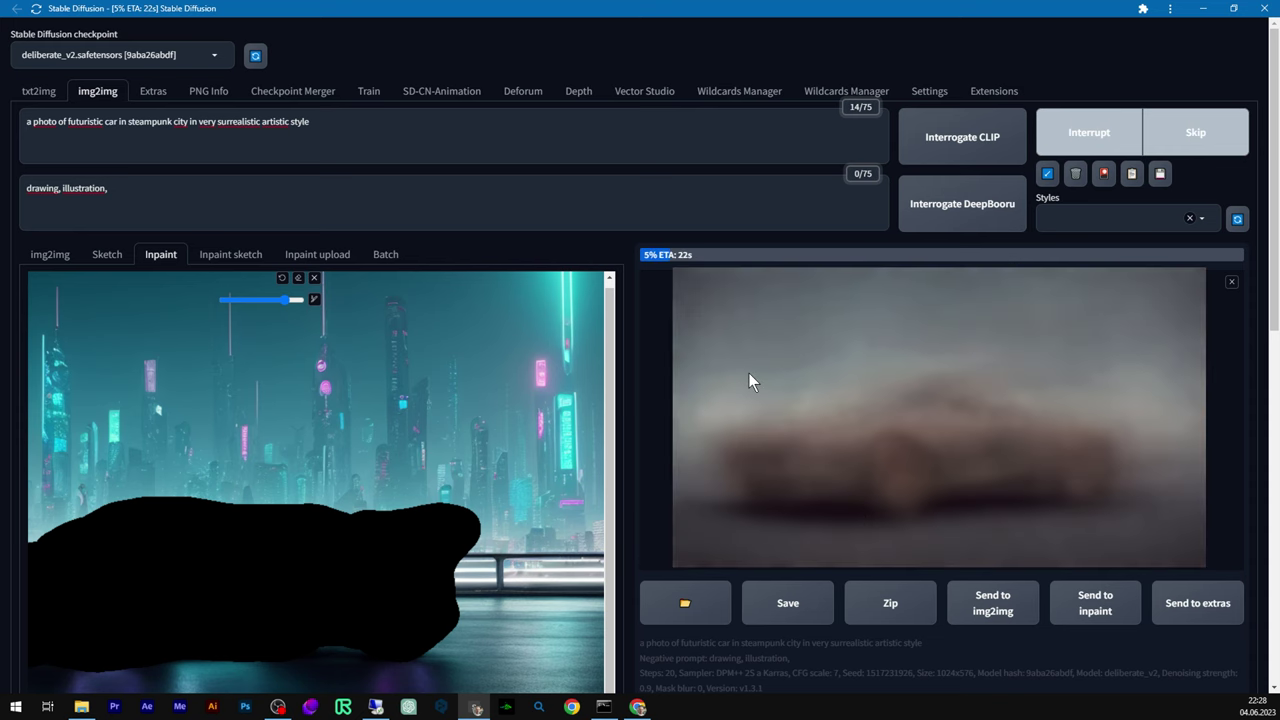
pyautogui.click(717, 517)
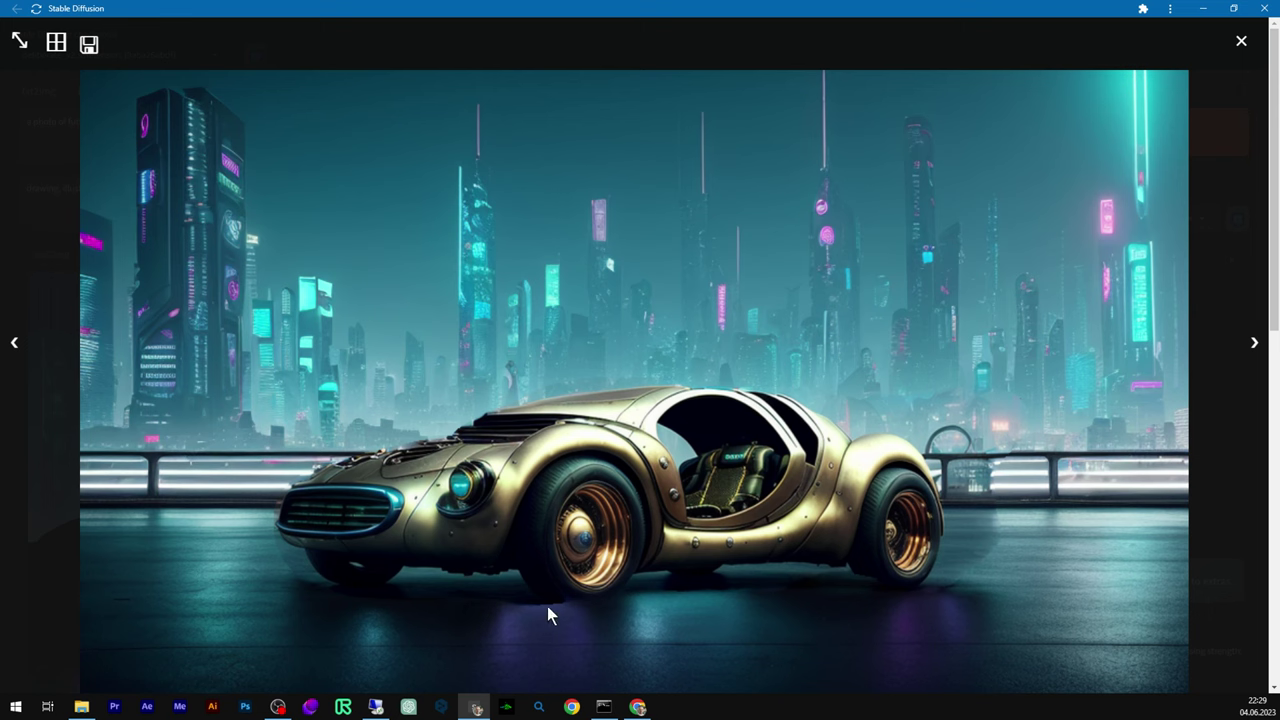
pyautogui.click(1241, 41)
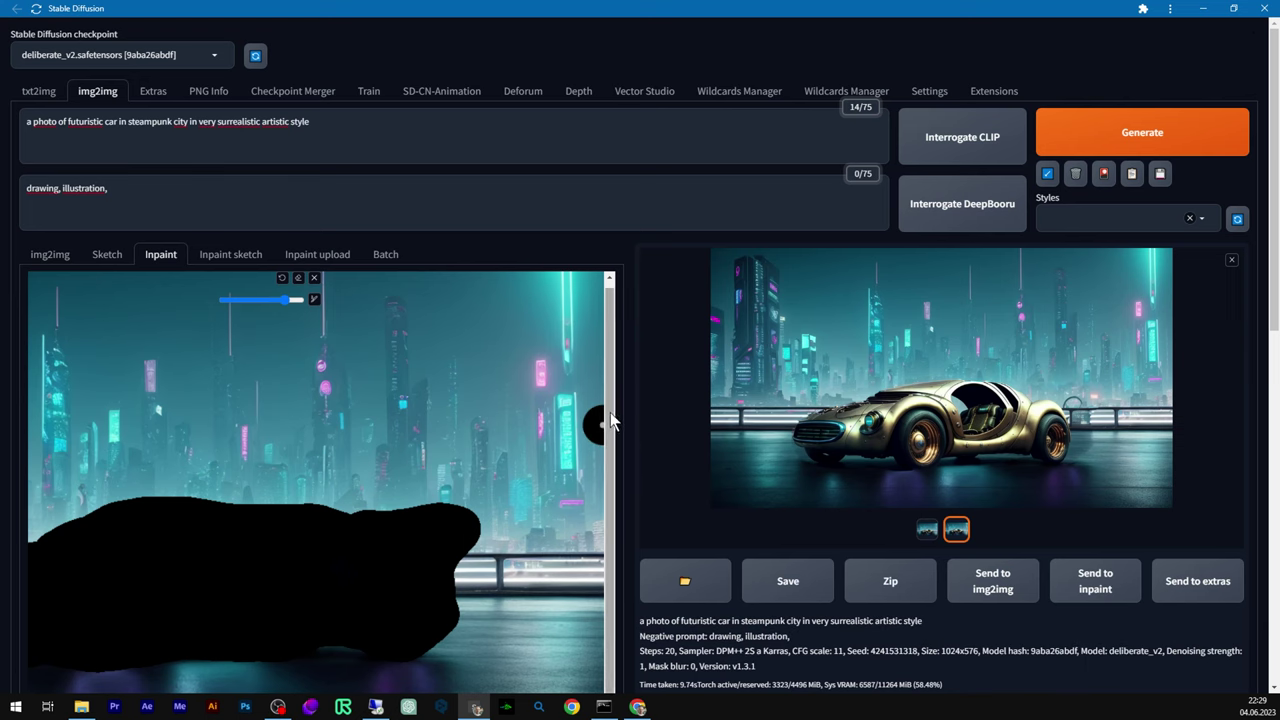
# - Set the mask blur to 14 and the masked content to fill
pyautogui.scroll(-5, 622, 505)
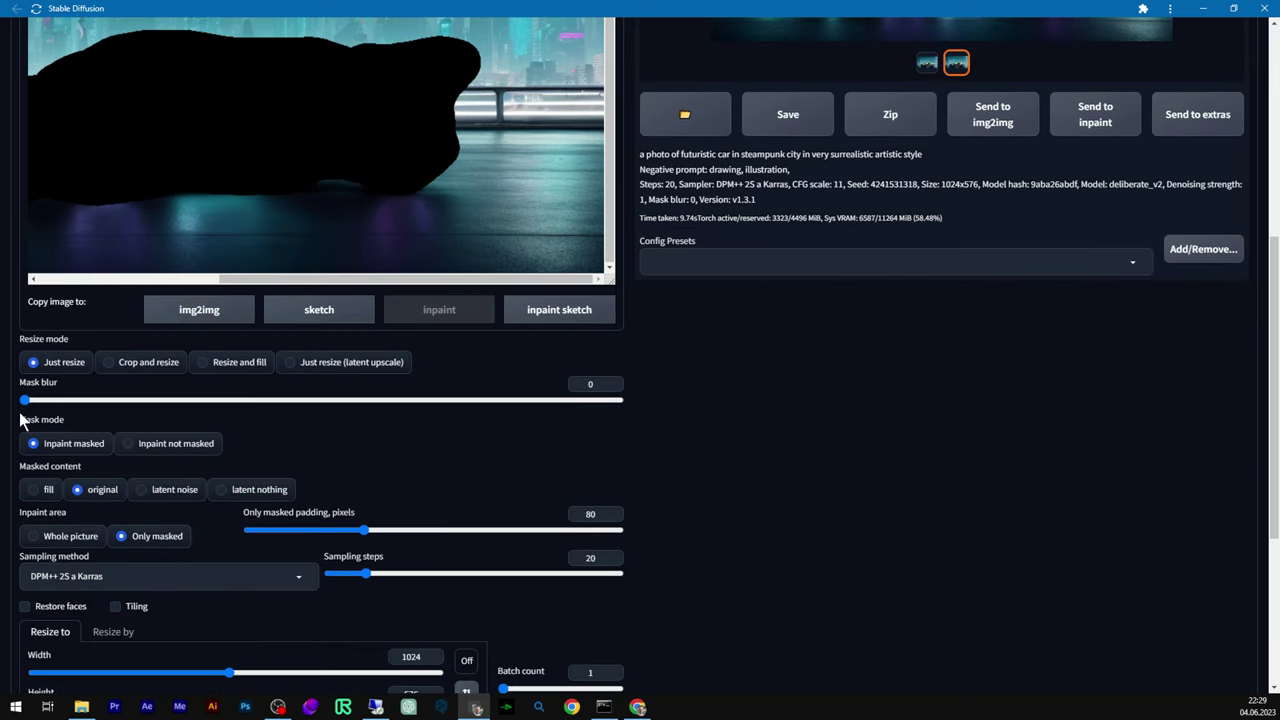
pyautogui.moveTo(25, 400); pyautogui.dragTo(156, 405)
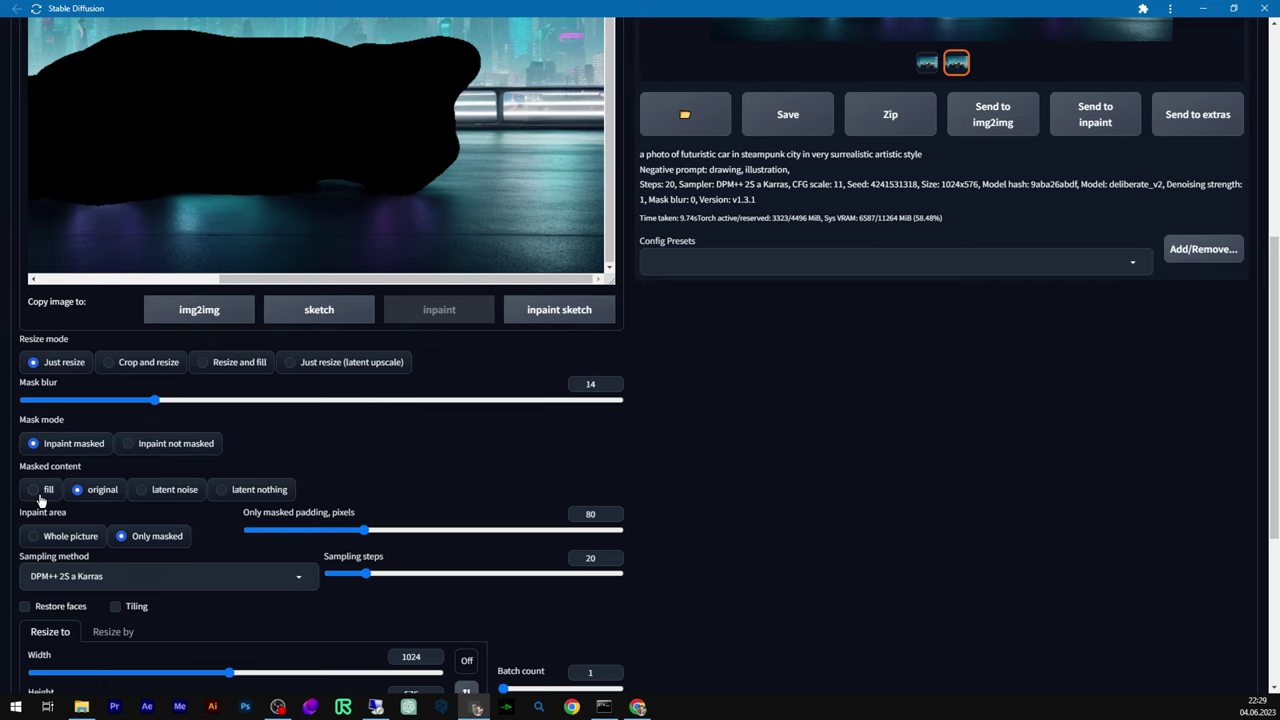
pyautogui.scroll(5, 1048, 505)
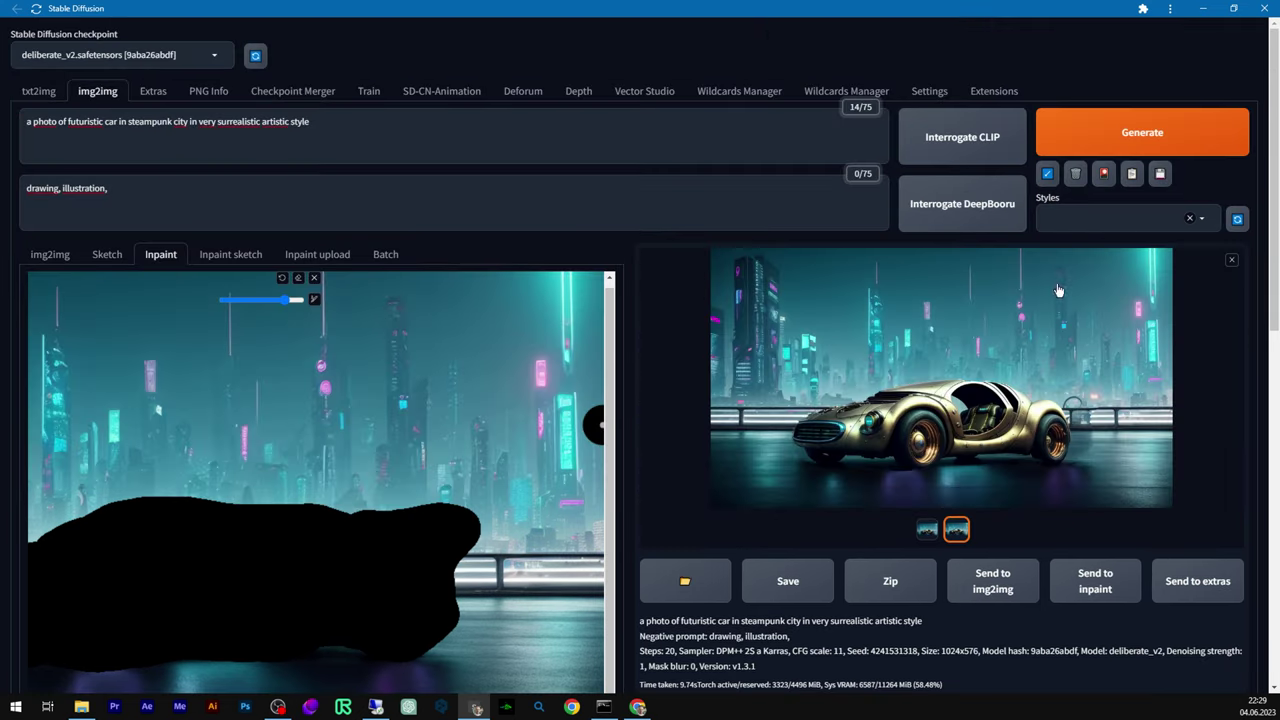
# - Generate an inpainted car with the fill masked content and examine the area around the car enlarged
pyautogui.click(1113, 147)
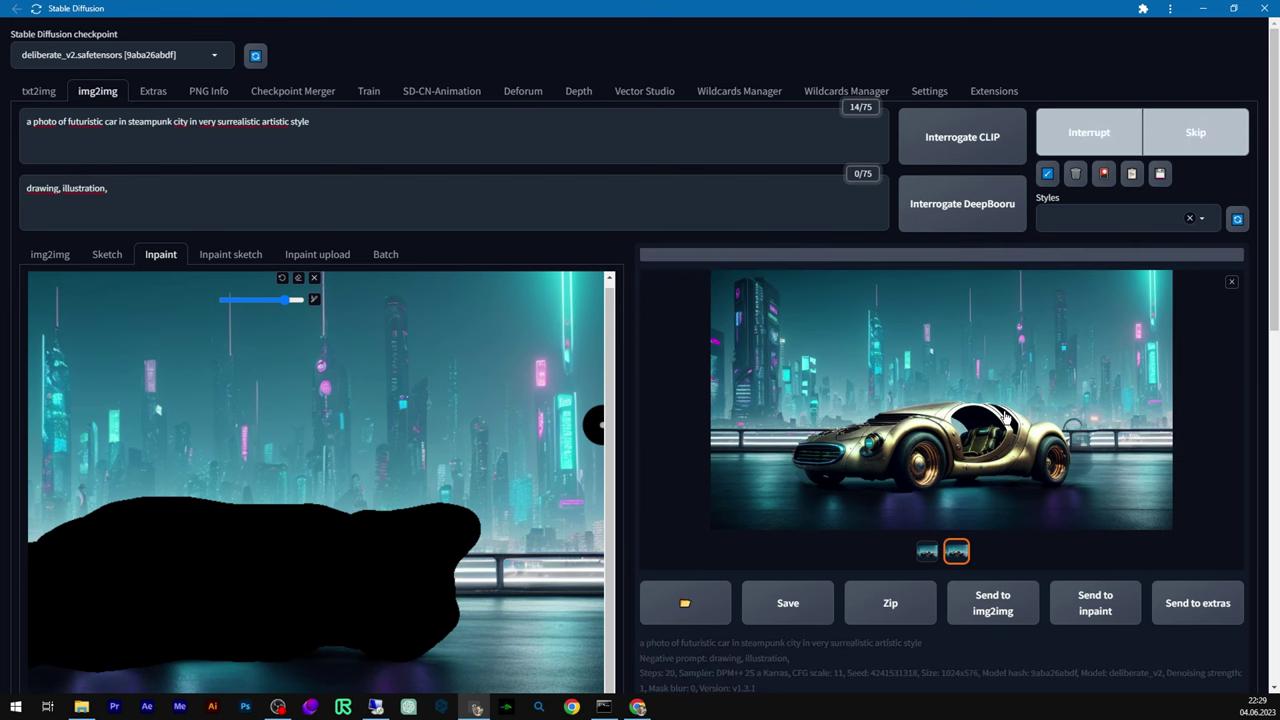
pyautogui.click(880, 565)
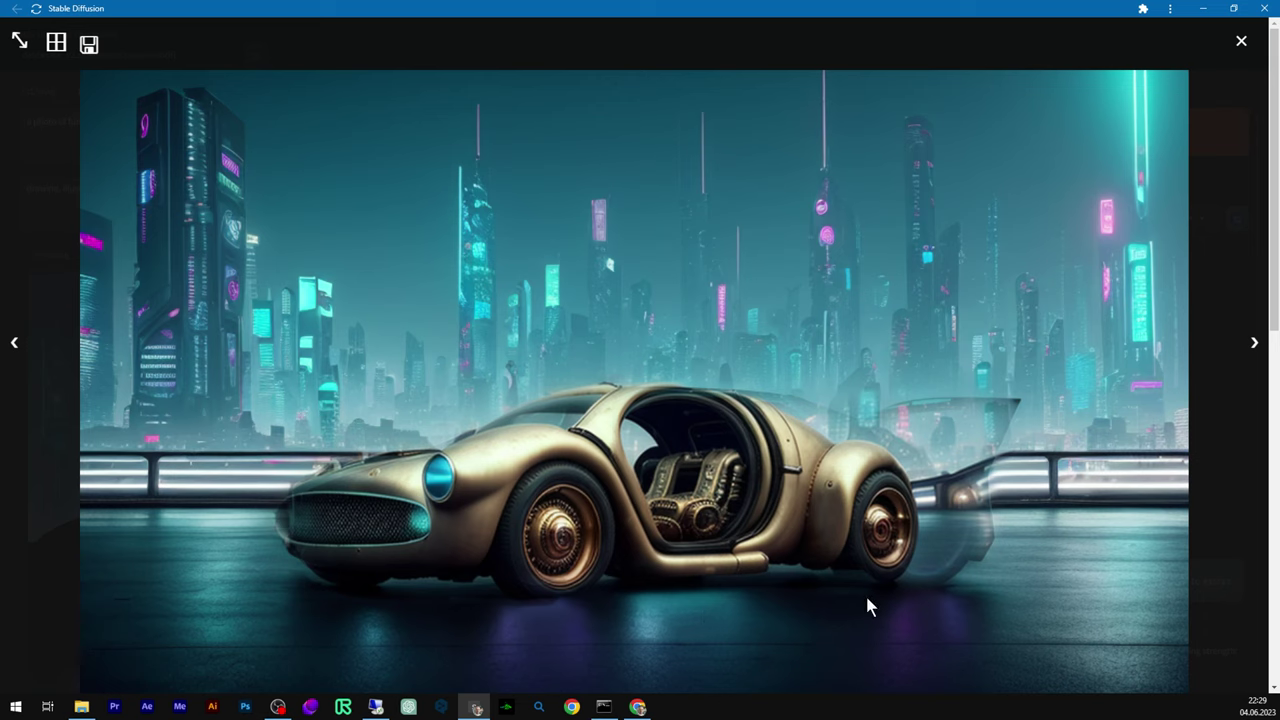
pyautogui.click(1241, 44)
# - Switch the masked content to latent noise and generate another inpainted version of the car
pyautogui.scroll(-6, 250, 408)
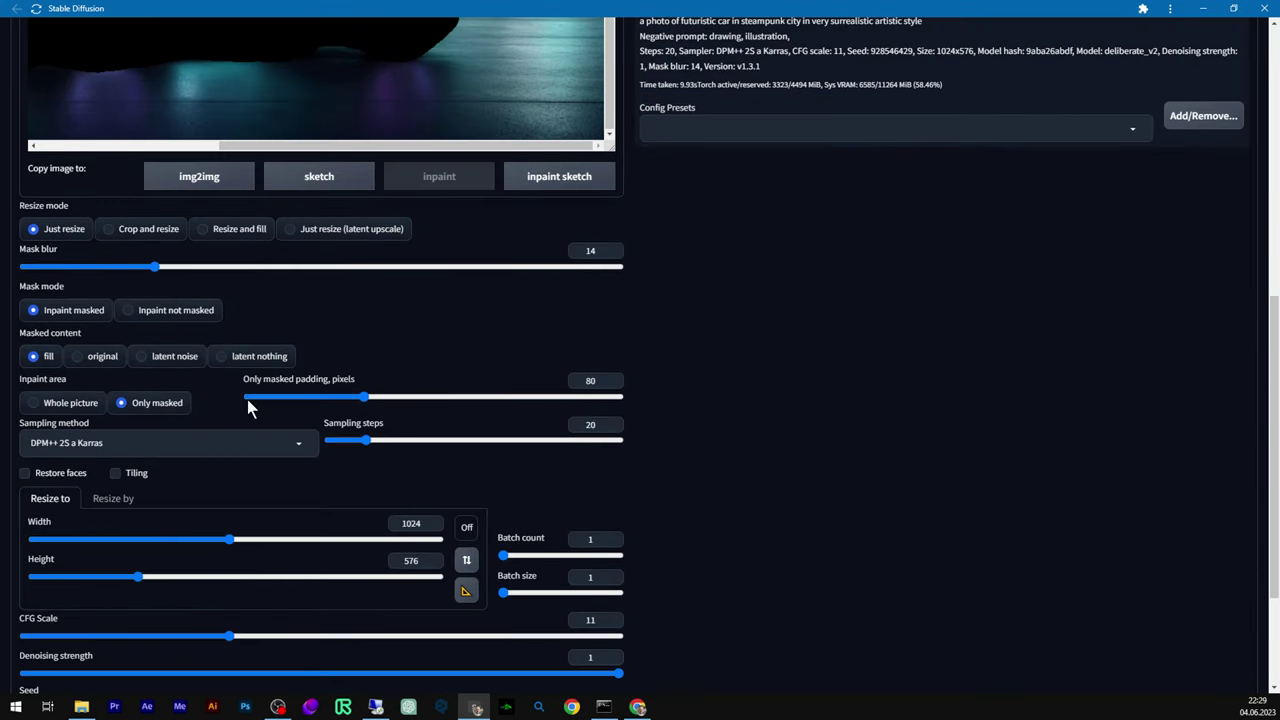
pyautogui.click(175, 357)
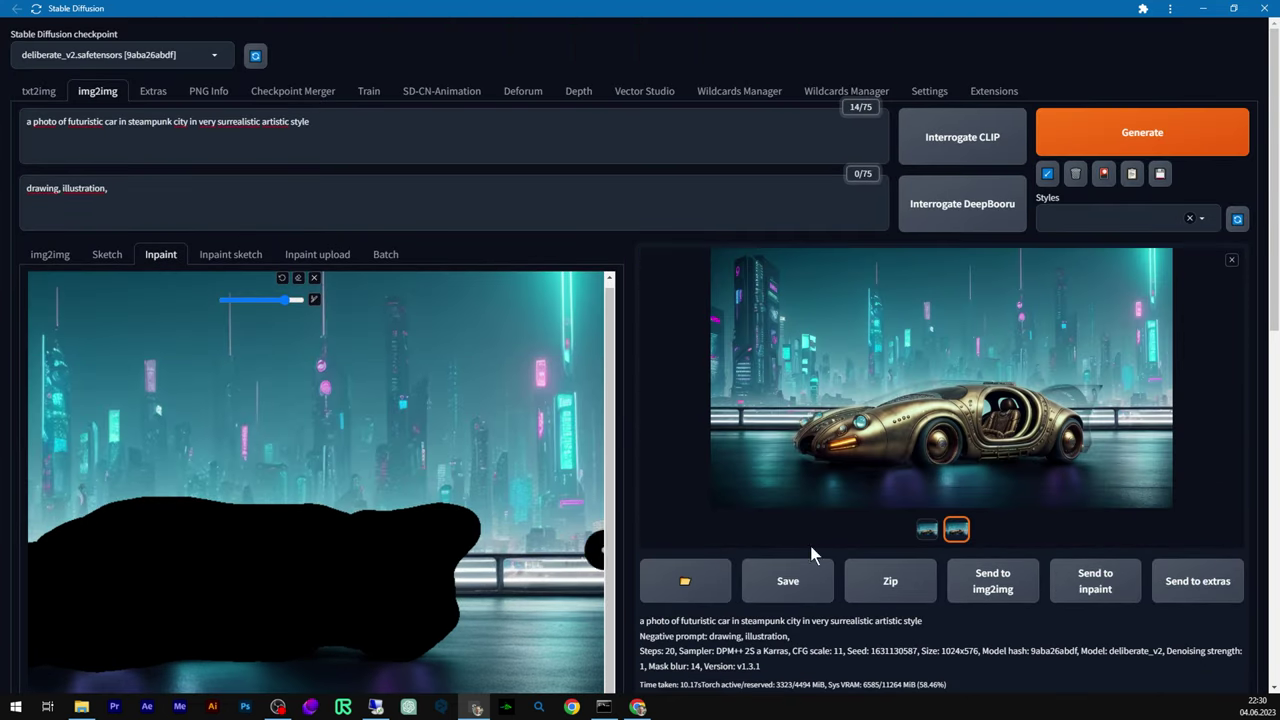
# - Lower the mask blur to 7 and the only masked padding to 36 pixels
pyautogui.scroll(-3, 152, 537)
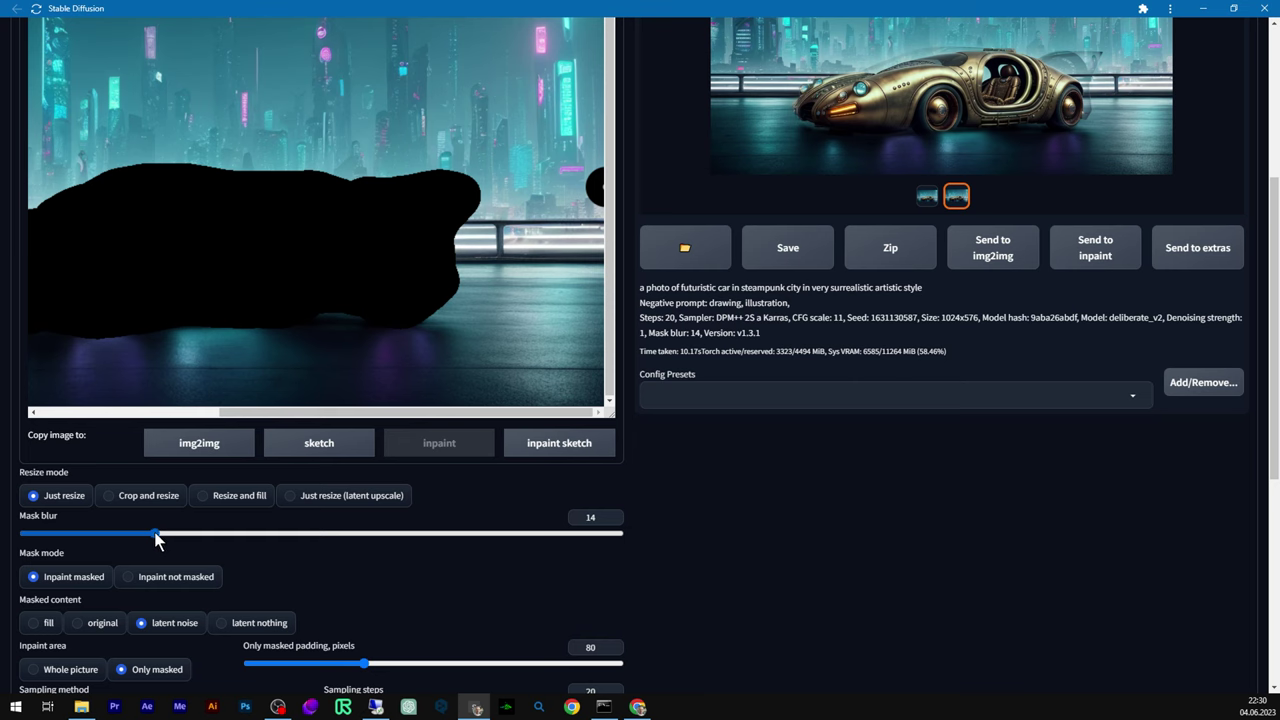
pyautogui.moveTo(155, 538); pyautogui.dragTo(89, 533)
pyautogui.scroll(-3, 505, 647)
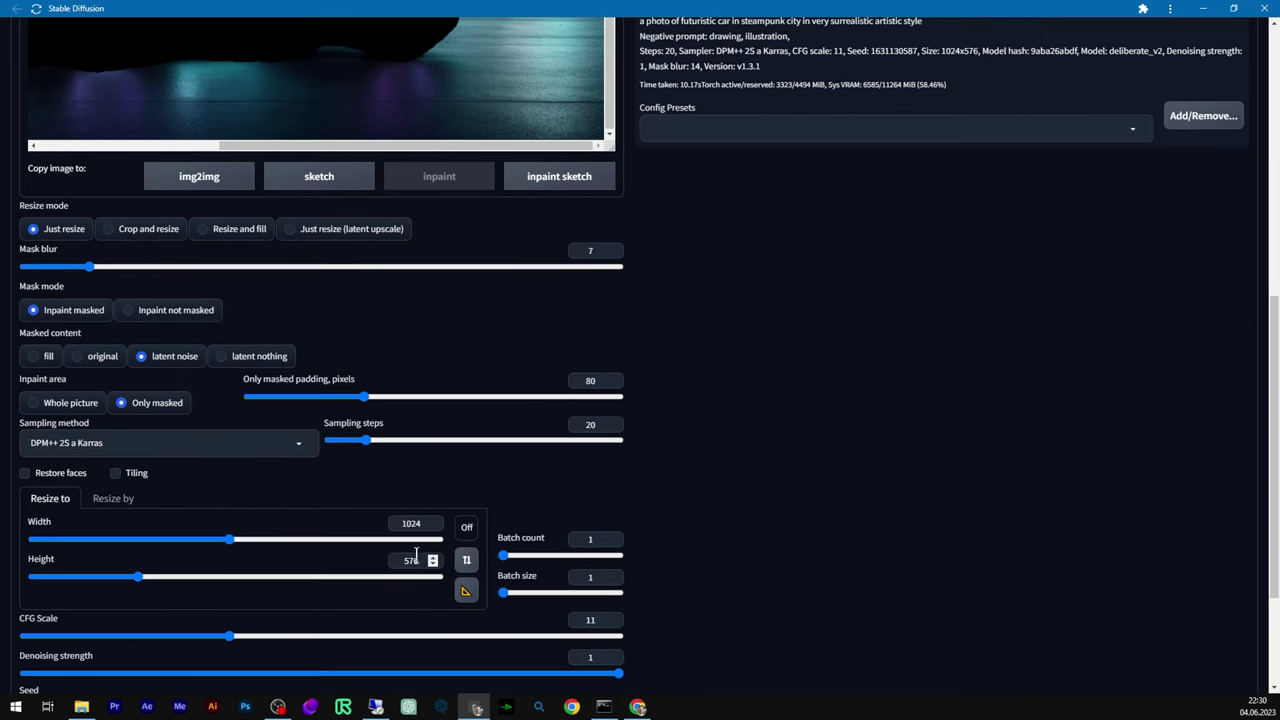
pyautogui.moveTo(363, 398); pyautogui.dragTo(302, 404)
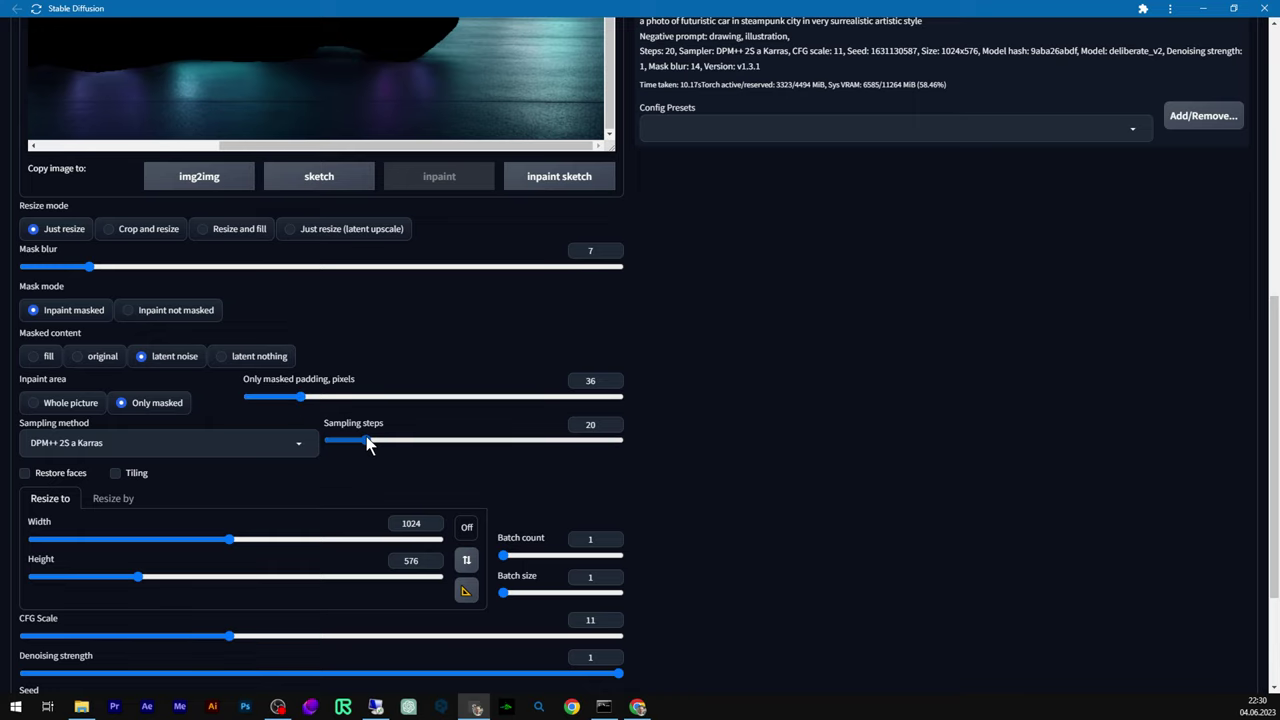
# - Set the sampling steps to 47 and the CFG scale to 7
pyautogui.moveTo(366, 440); pyautogui.dragTo(415, 448)
pyautogui.scroll(-2, 578, 508)
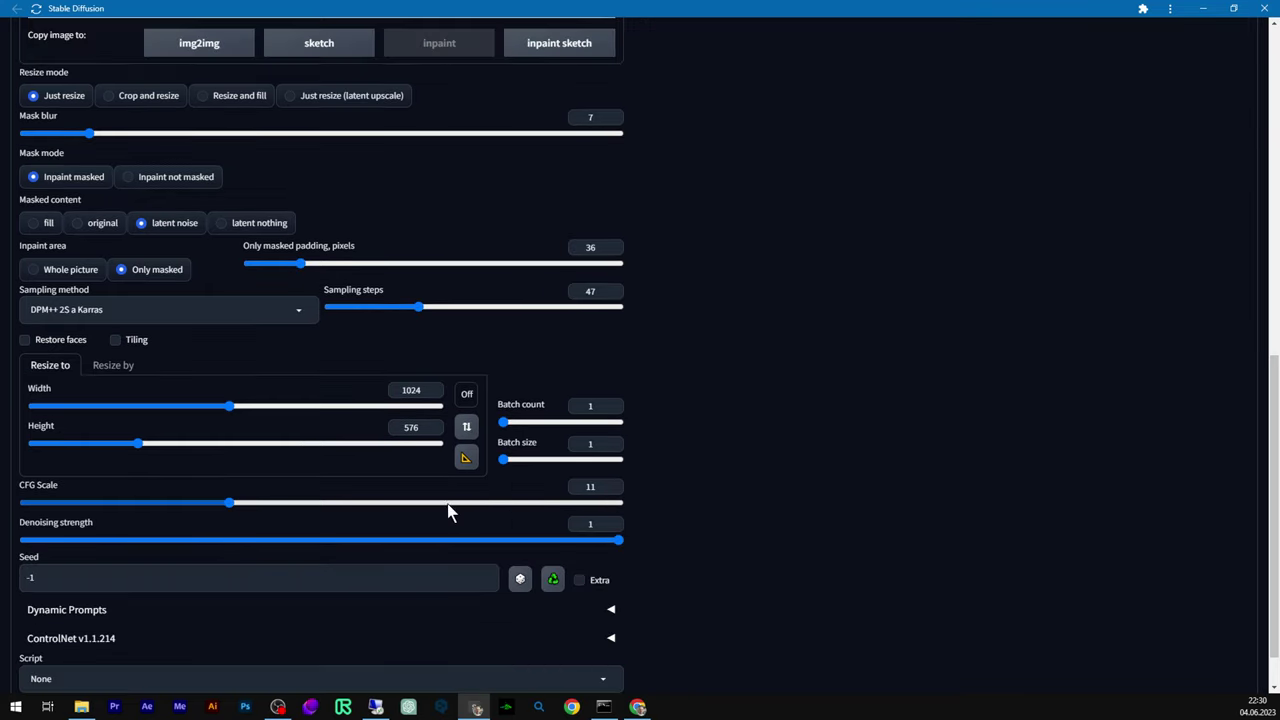
pyautogui.moveTo(229, 508); pyautogui.dragTo(148, 509)
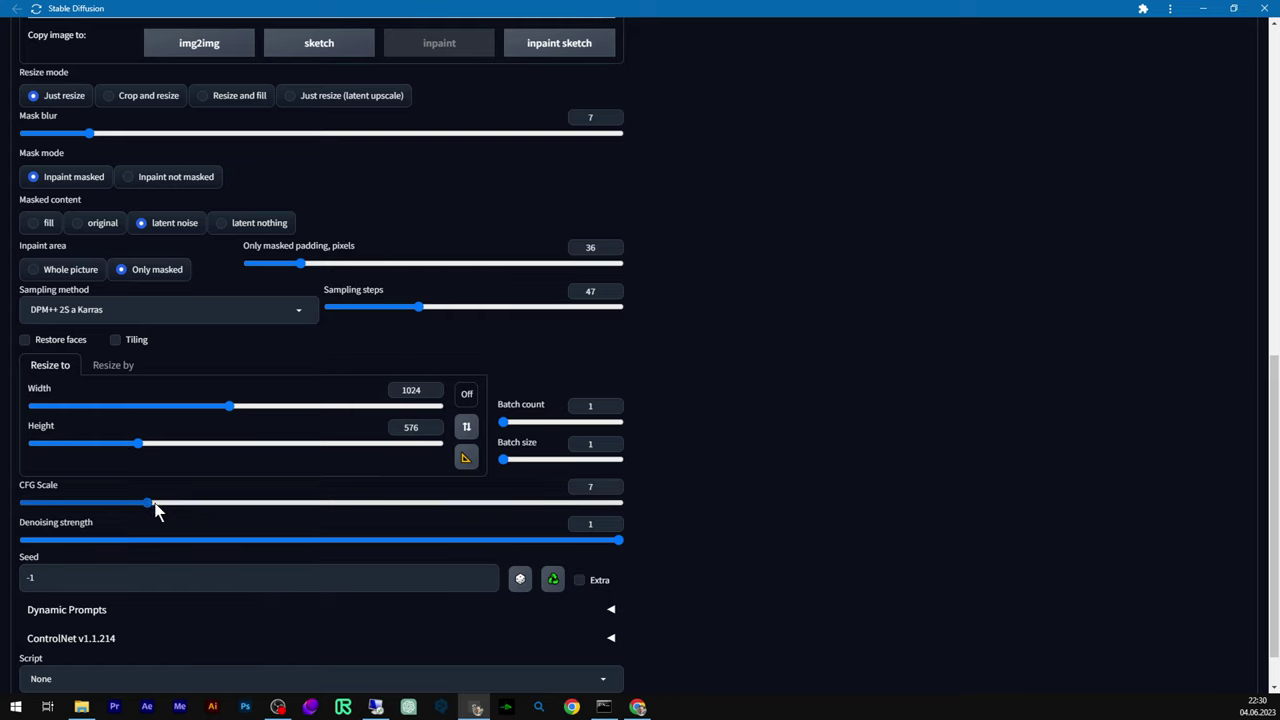
# - Generate a new version of the masked car with masked content set to original and denoising strength set to 0.99
pyautogui.click(80, 224)
pyautogui.moveTo(618, 545); pyautogui.dragTo(613, 547)
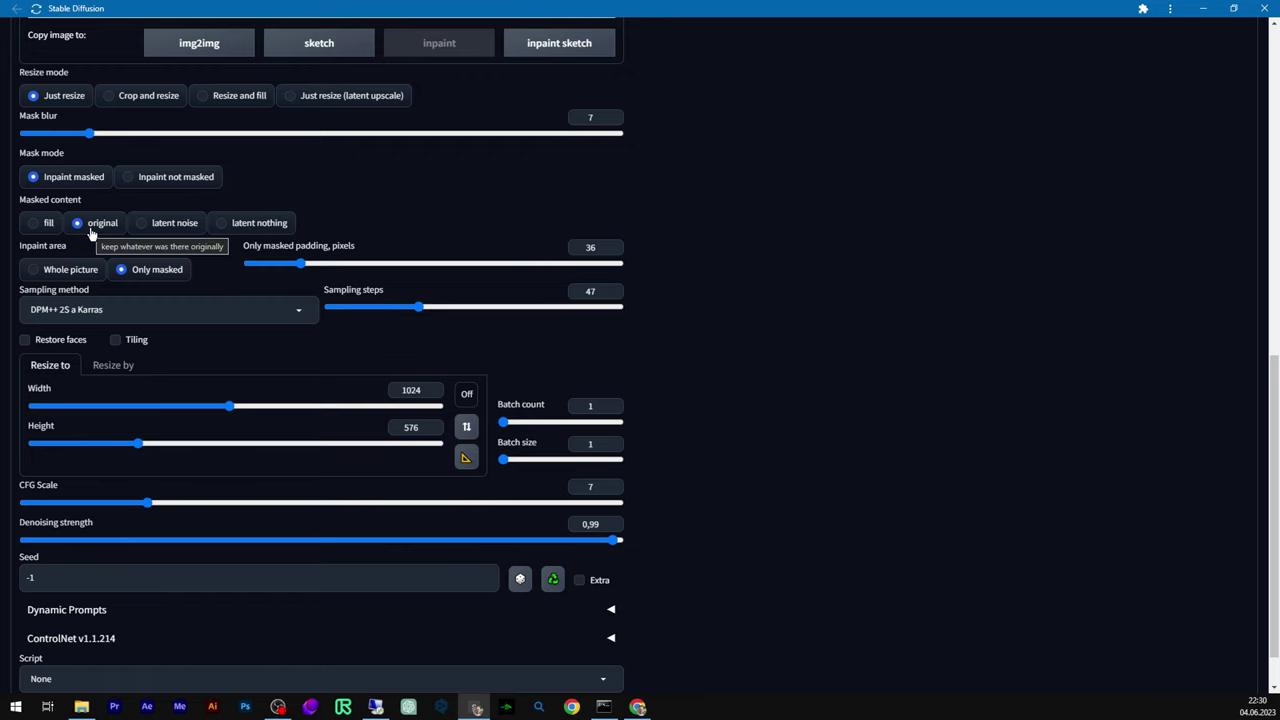
pyautogui.scroll(6, 761, 500)
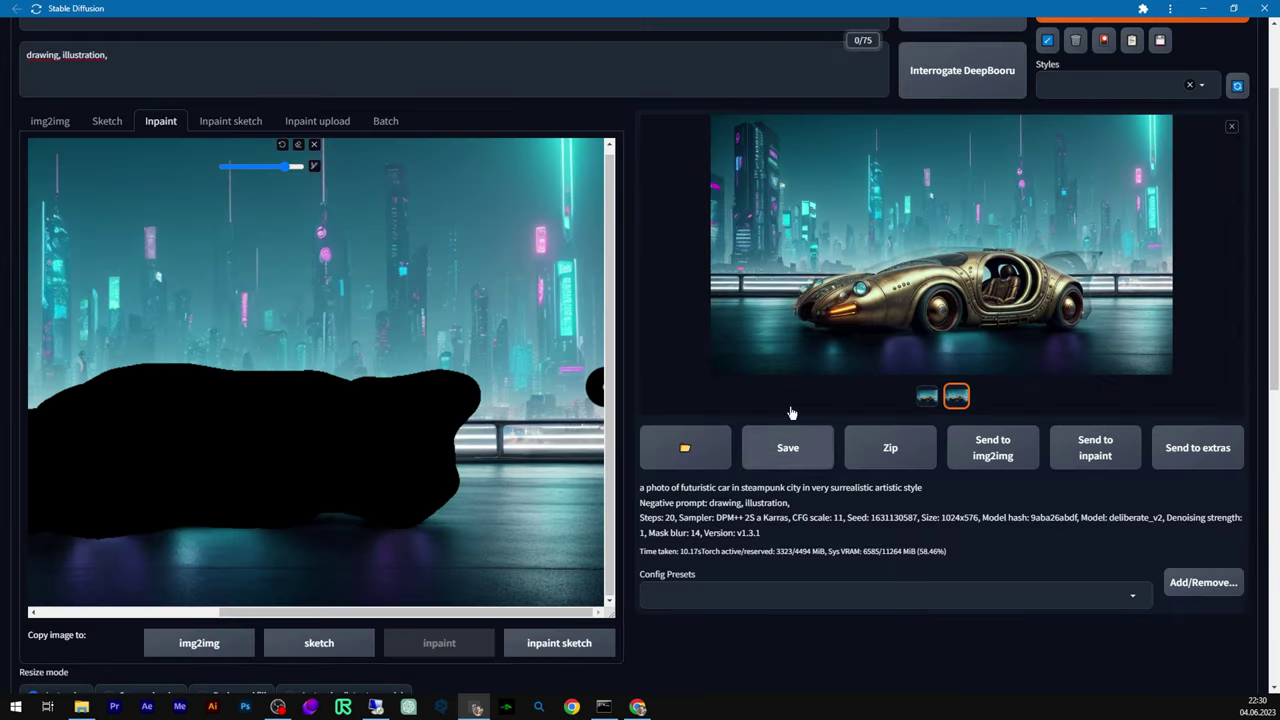
pyautogui.scroll(1, 1141, 67)
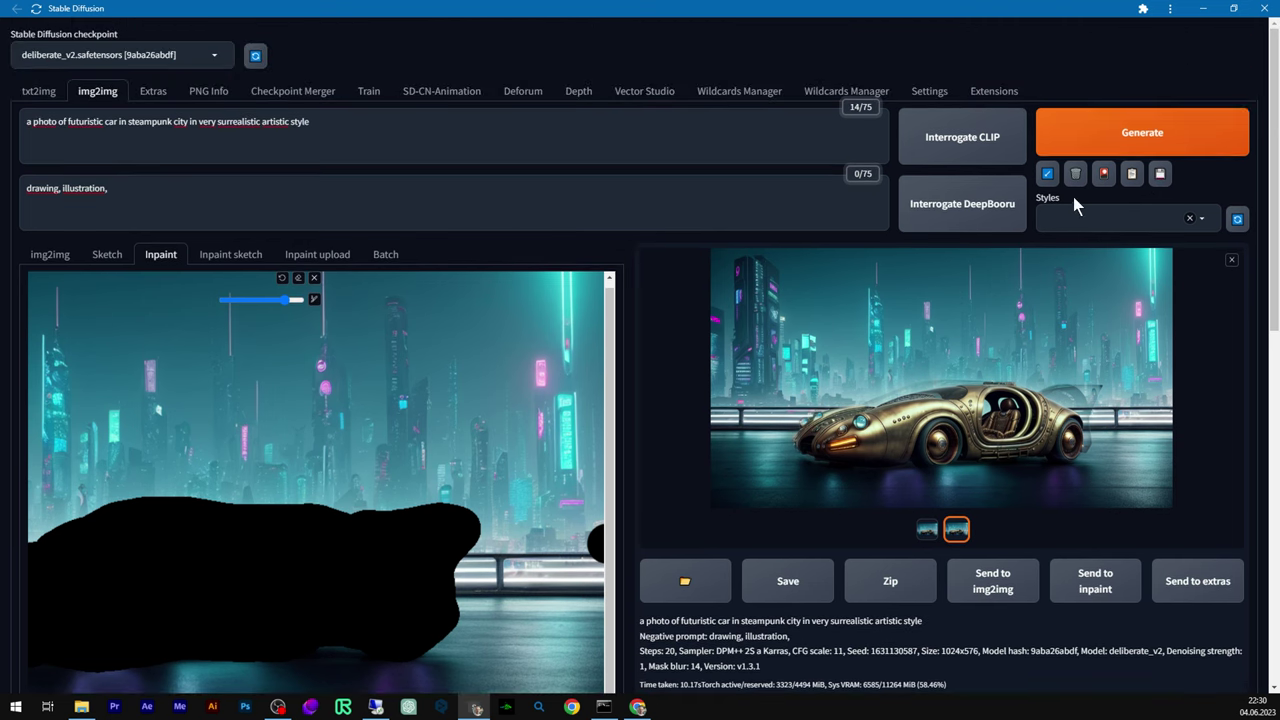
pyautogui.click(1138, 135)
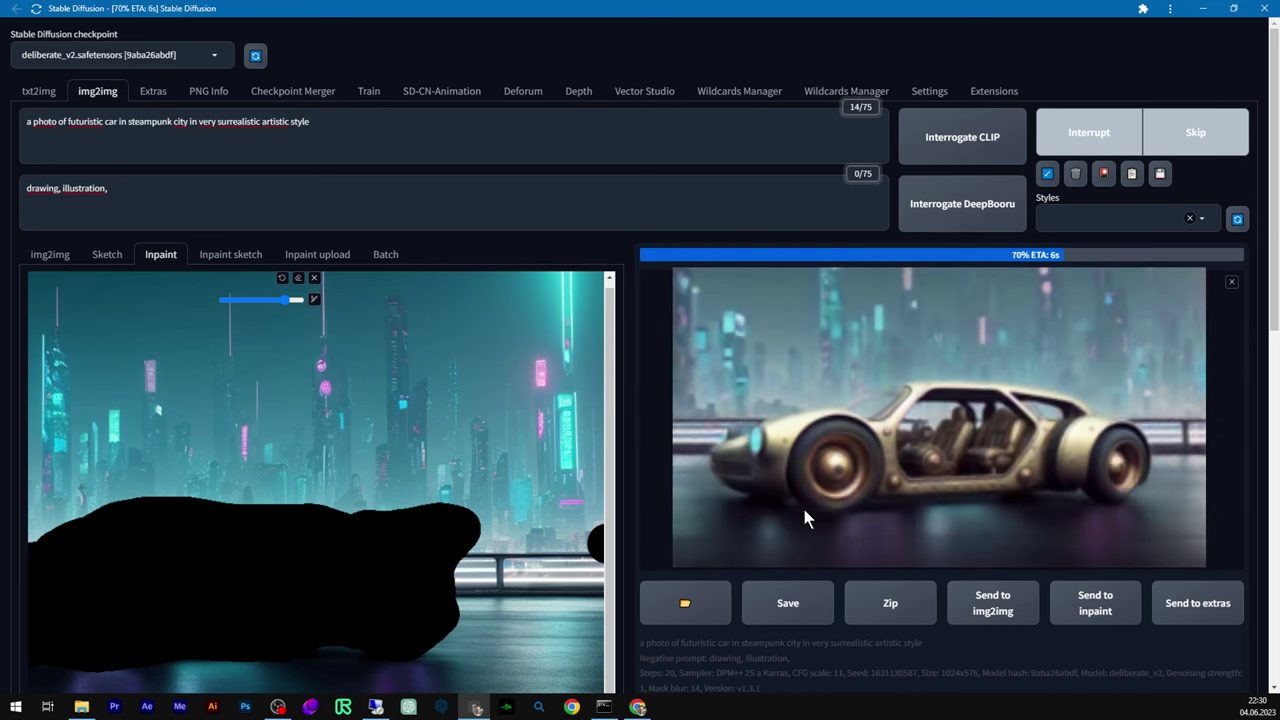
# - Inspect the newly generated car image in the enlarged preview and close it
pyautogui.click(802, 504)
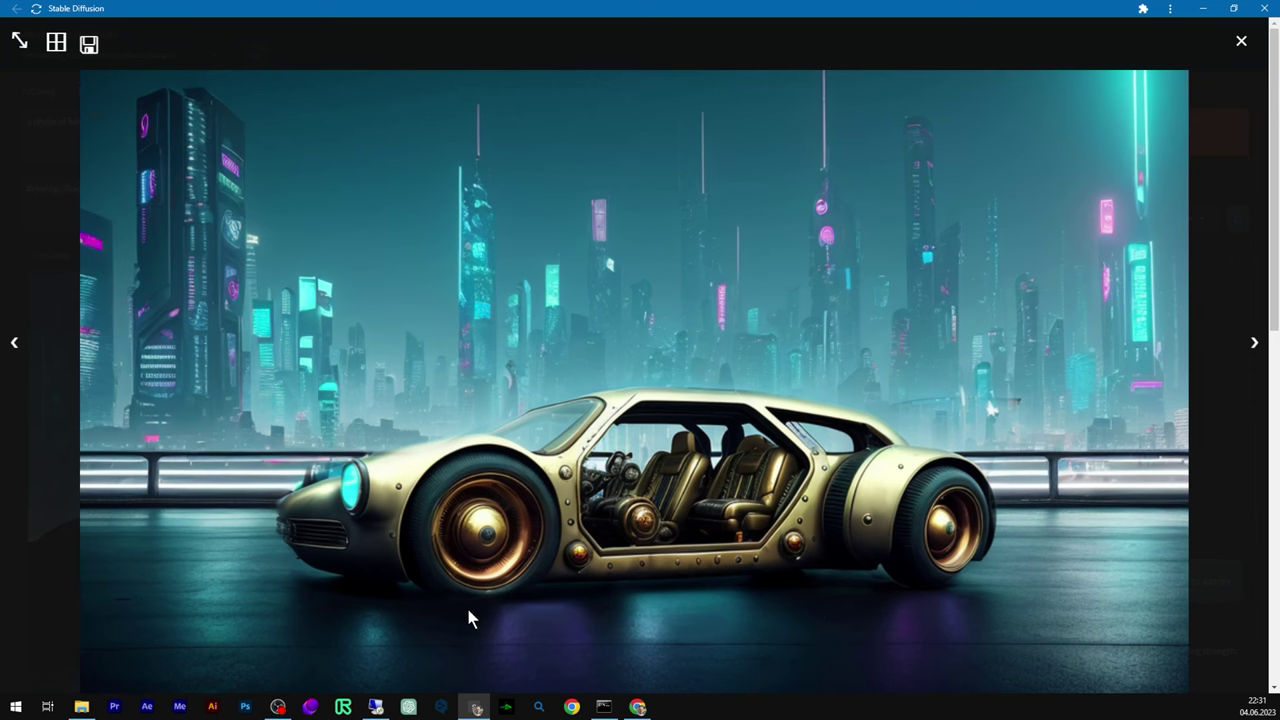
pyautogui.click(1241, 41)
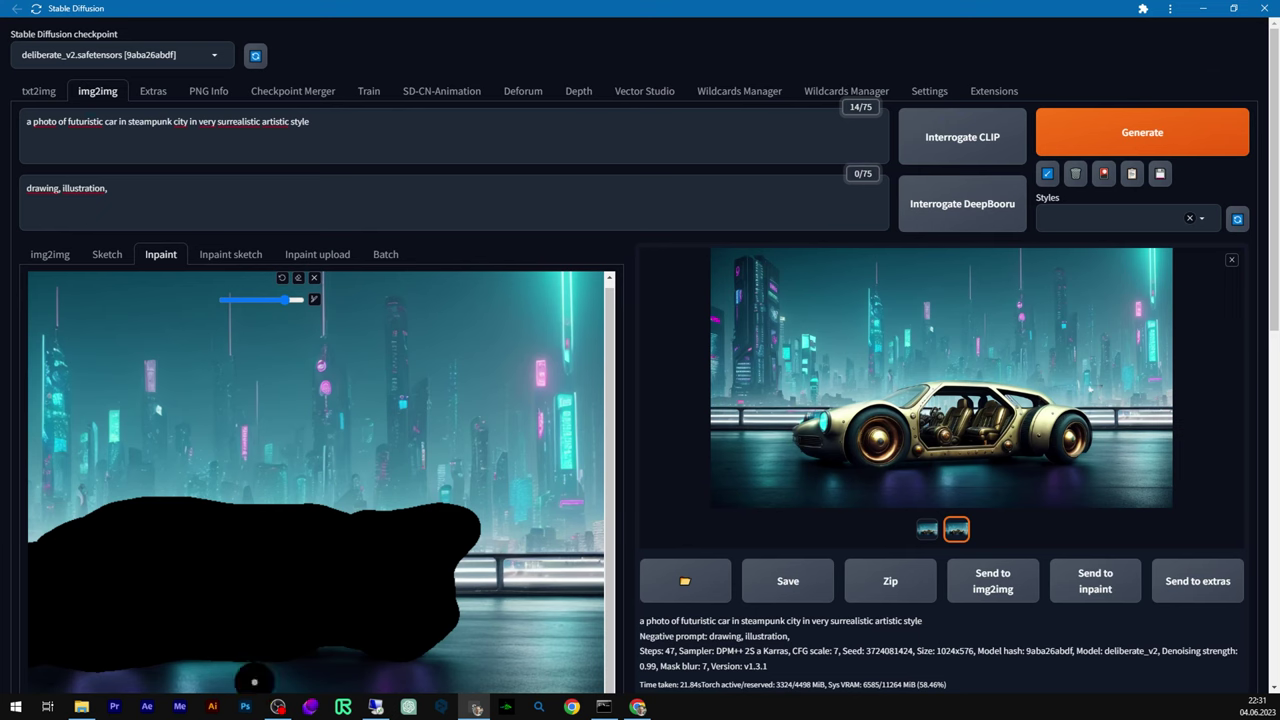
# - Extend the inpaint mask around the car's front, underside, rear and roofline, and generate a new version from the larger mask
pyautogui.scroll(-2, 580, 631)
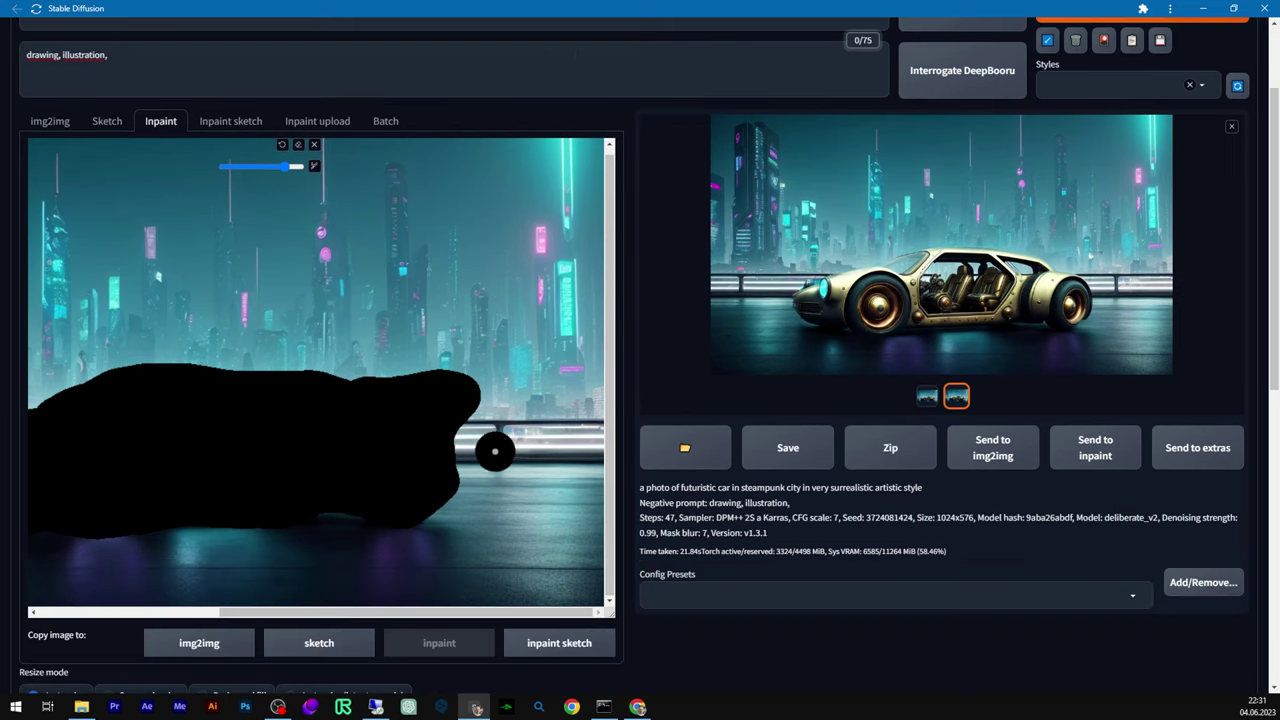
pyautogui.moveTo(216, 612); pyautogui.dragTo(92, 612)
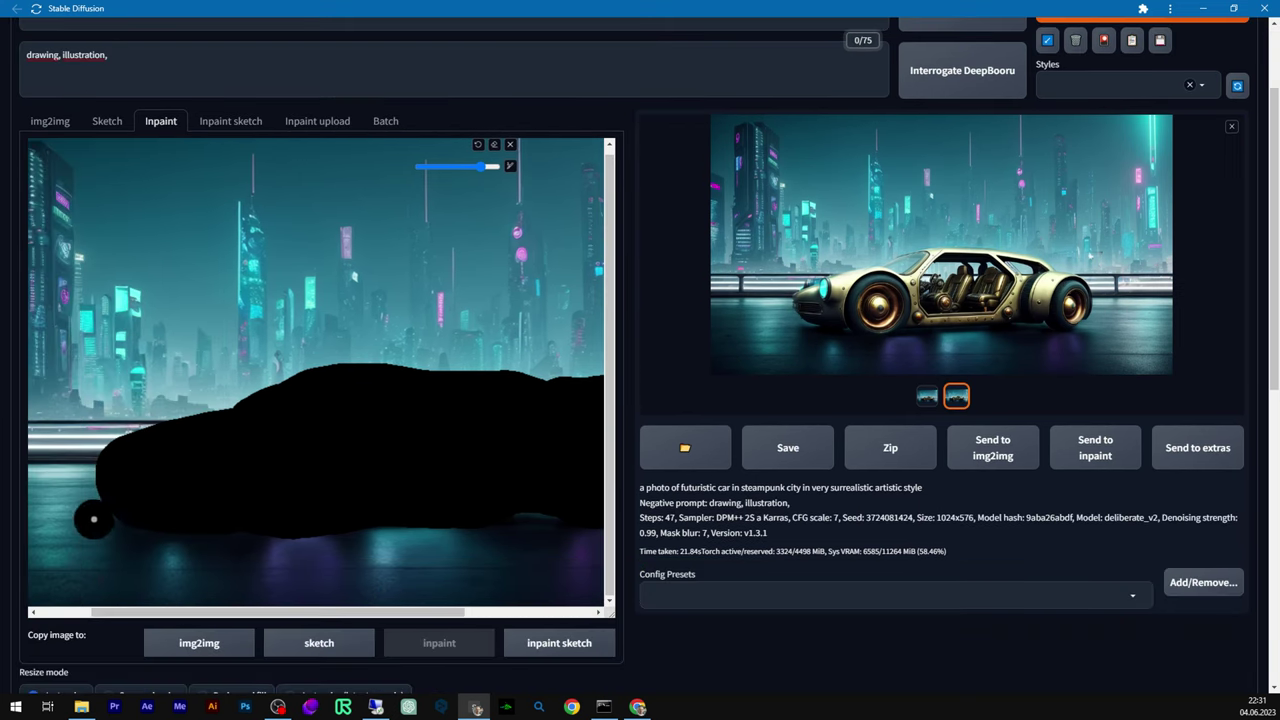
pyautogui.moveTo(116, 488); pyautogui.dragTo(119, 512)
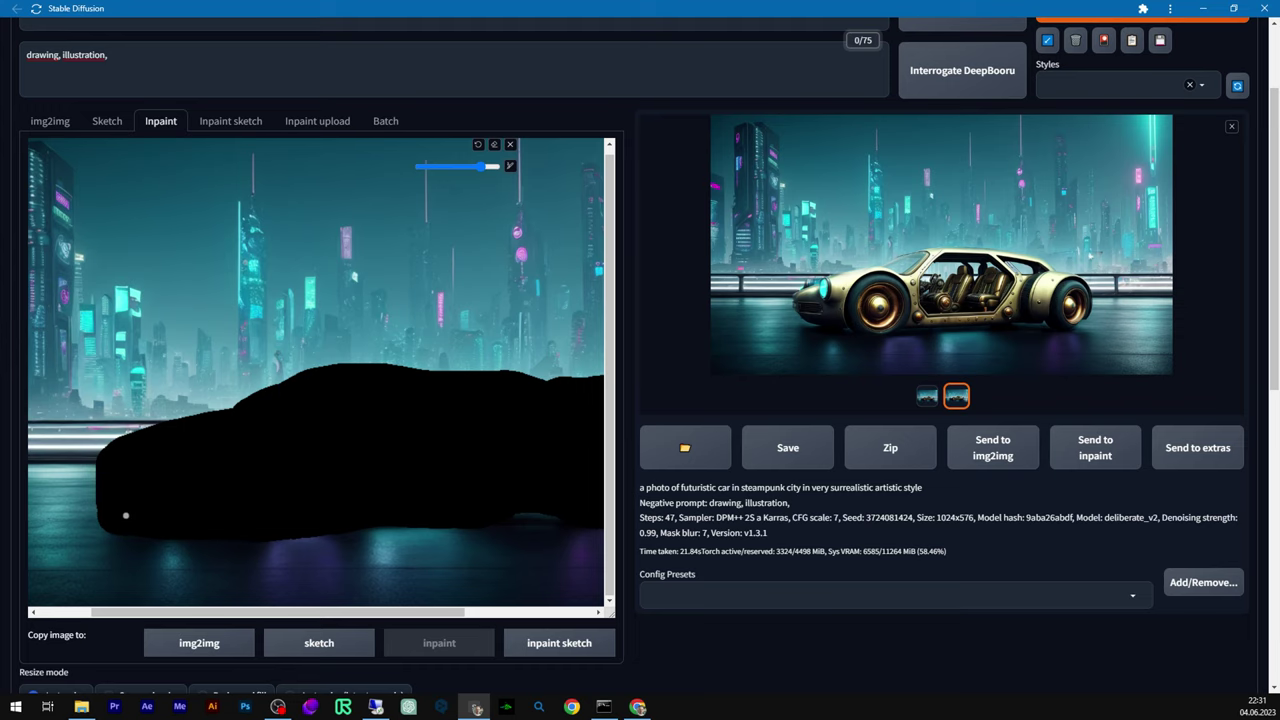
pyautogui.moveTo(200, 521); pyautogui.dragTo(563, 523)
pyautogui.moveTo(397, 614); pyautogui.dragTo(472, 614)
pyautogui.moveTo(492, 520)
pyautogui.mouseDown()
pyautogui.moveTo(472, 388)
pyautogui.moveTo(233, 380)
pyautogui.moveTo(52, 420)
pyautogui.mouseUp()
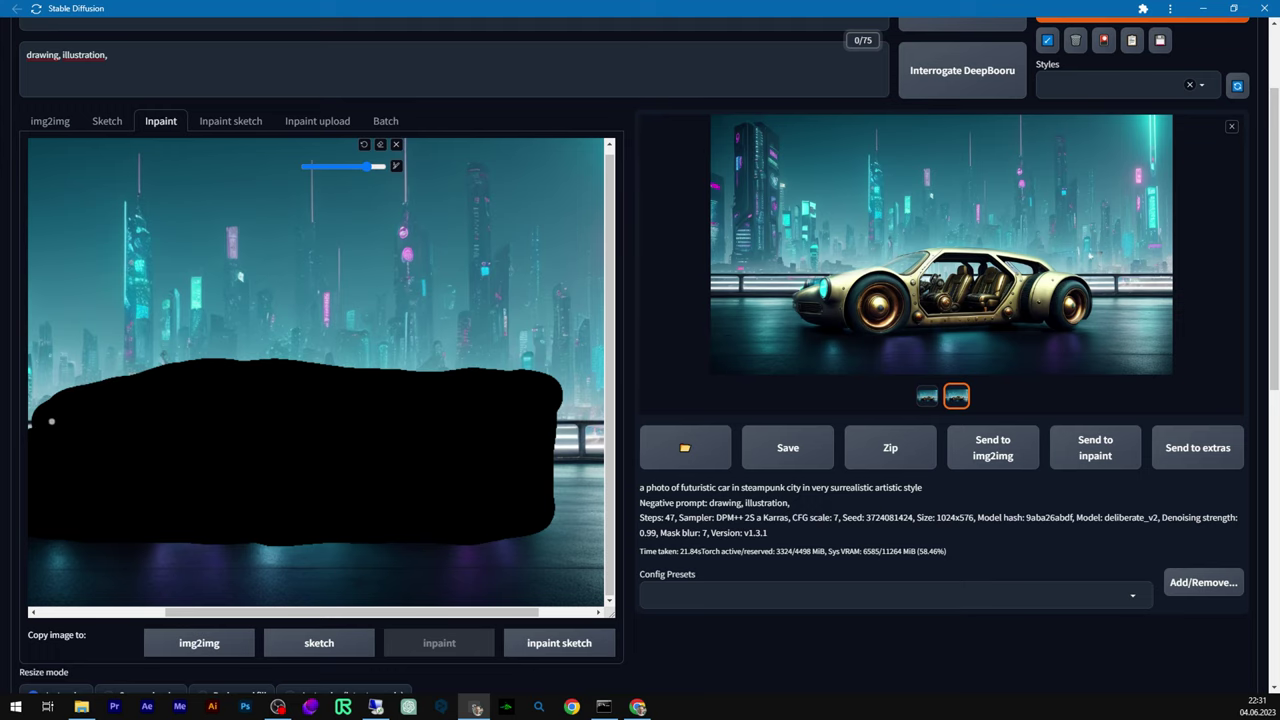
pyautogui.moveTo(170, 619); pyautogui.dragTo(103, 617)
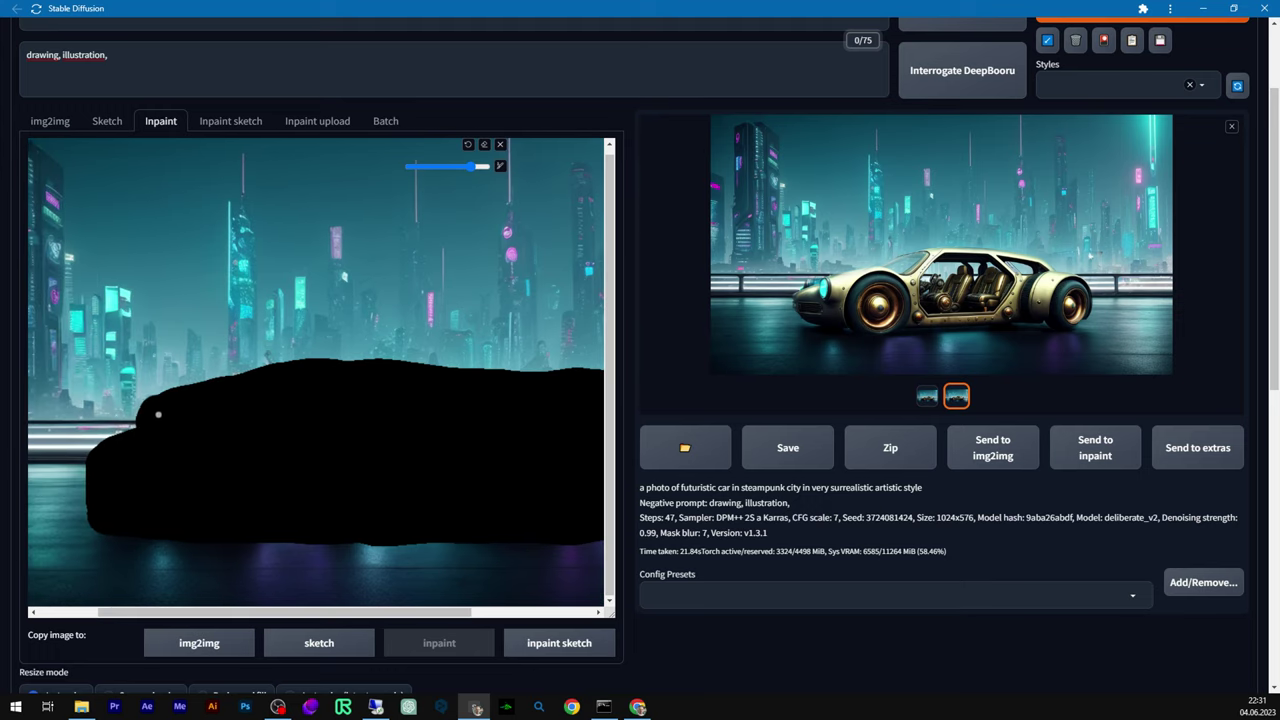
pyautogui.scroll(2, 1095, 110)
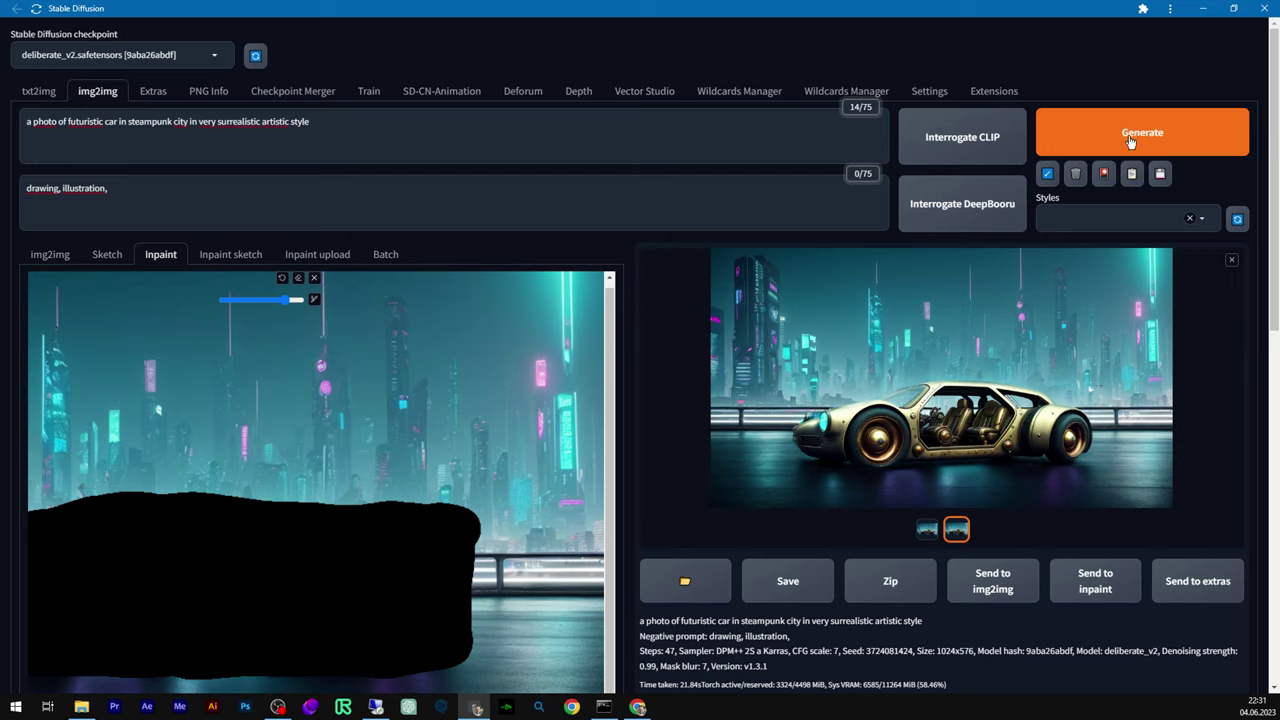
pyautogui.click(1142, 133)
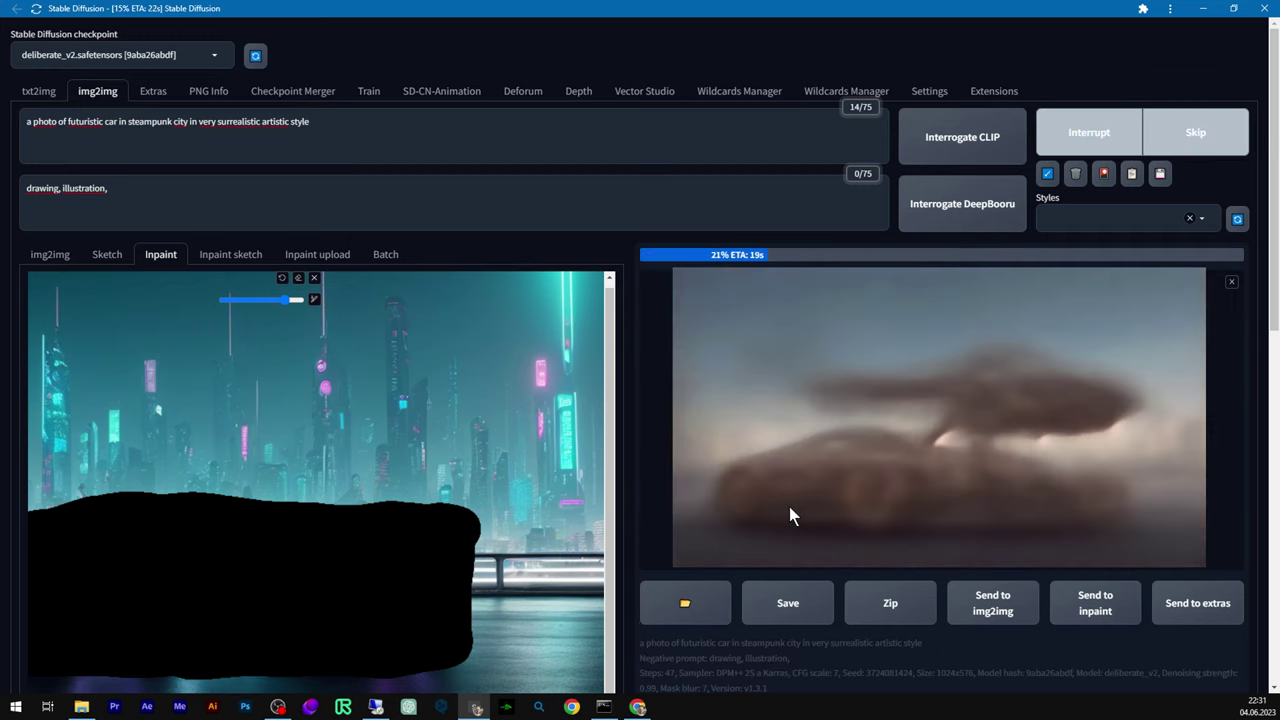
# - Generate another car with the denoising strength lowered to 0.8 and inspect the result in the enlarged preview
pyautogui.scroll(-1, 760, 493)
pyautogui.scroll(-5, 760, 493)
pyautogui.moveTo(549, 487); pyautogui.dragTo(507, 493)
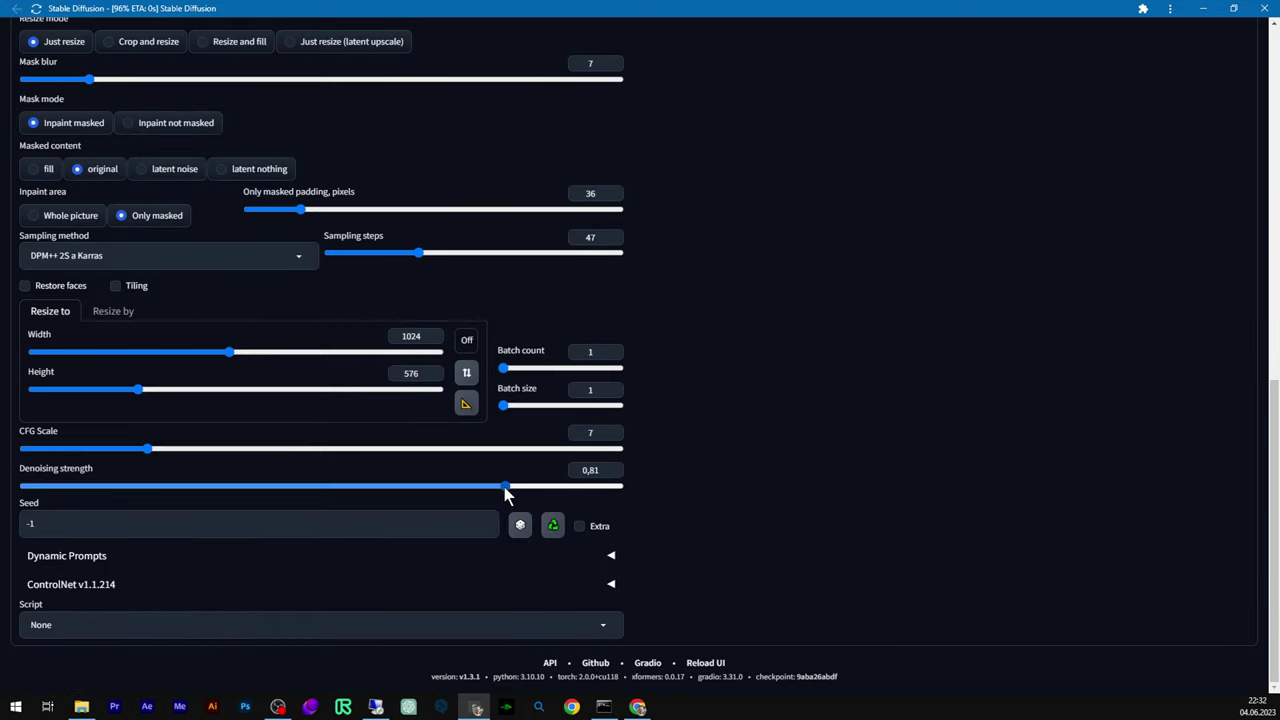
pyautogui.scroll(5, 986, 500)
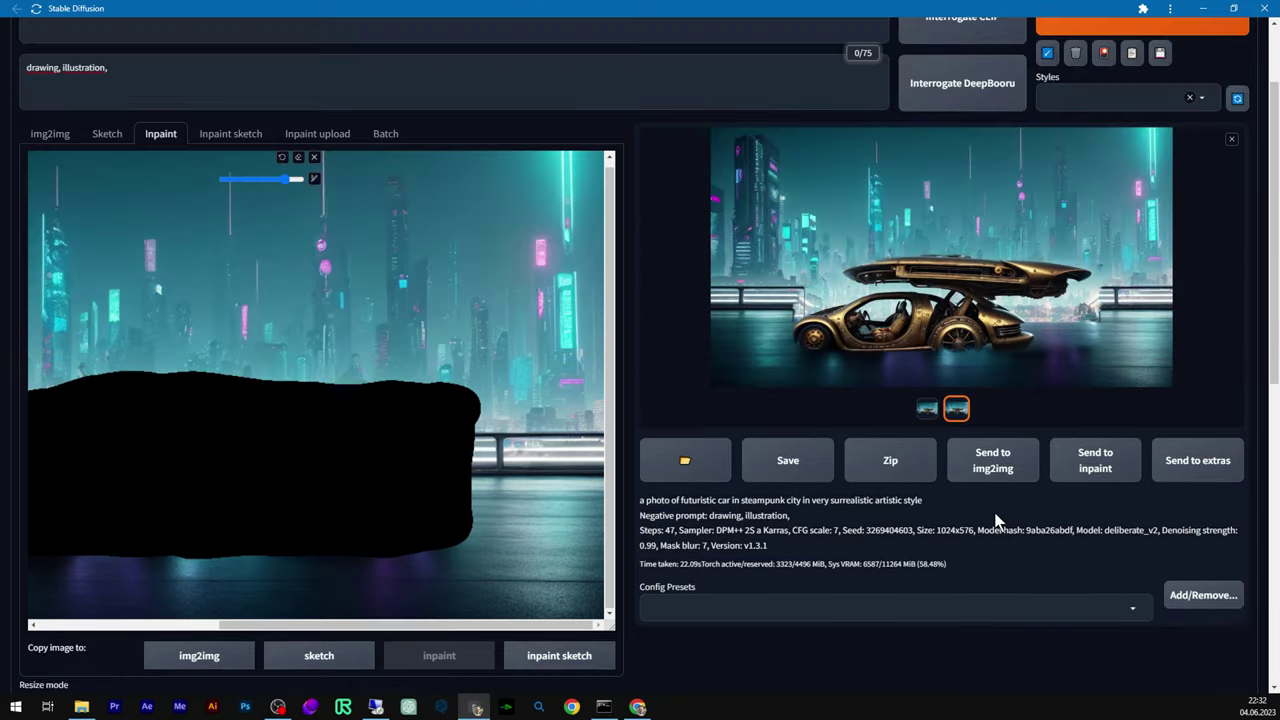
pyautogui.scroll(1, 995, 520)
pyautogui.hotkey('ctrl', 'Return')
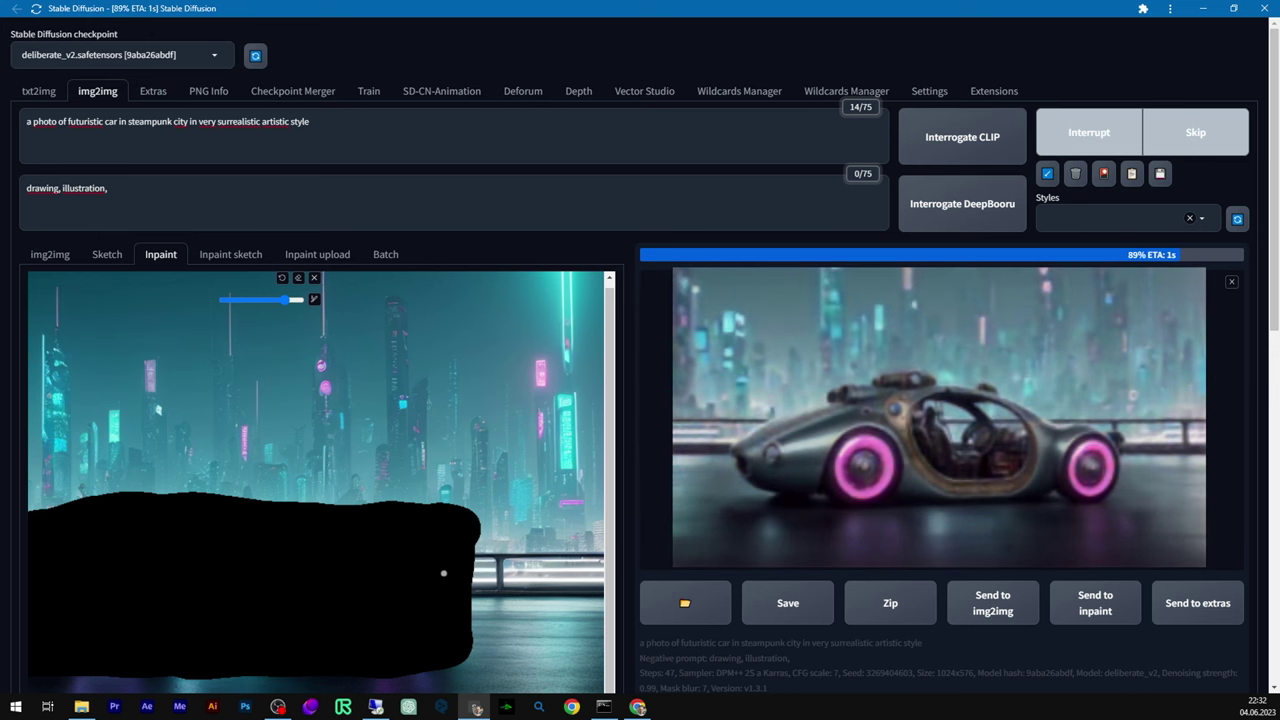
pyautogui.click(993, 442)
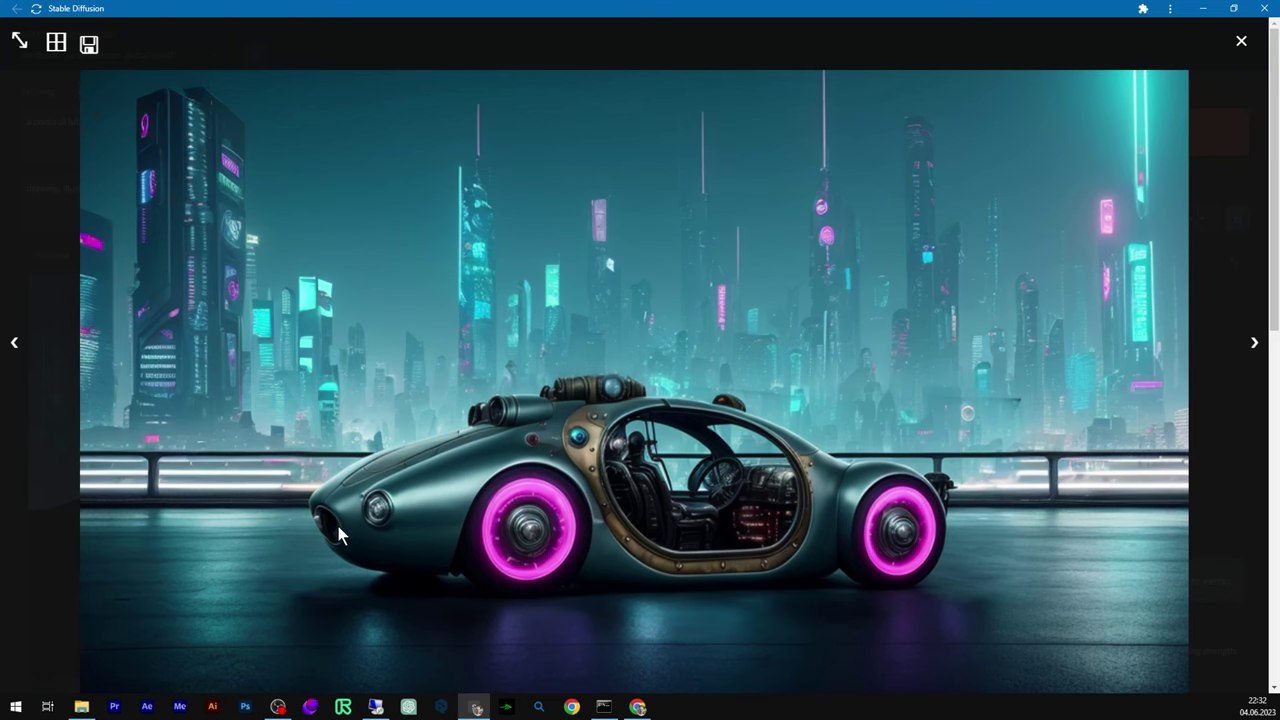
pyautogui.click(1240, 44)
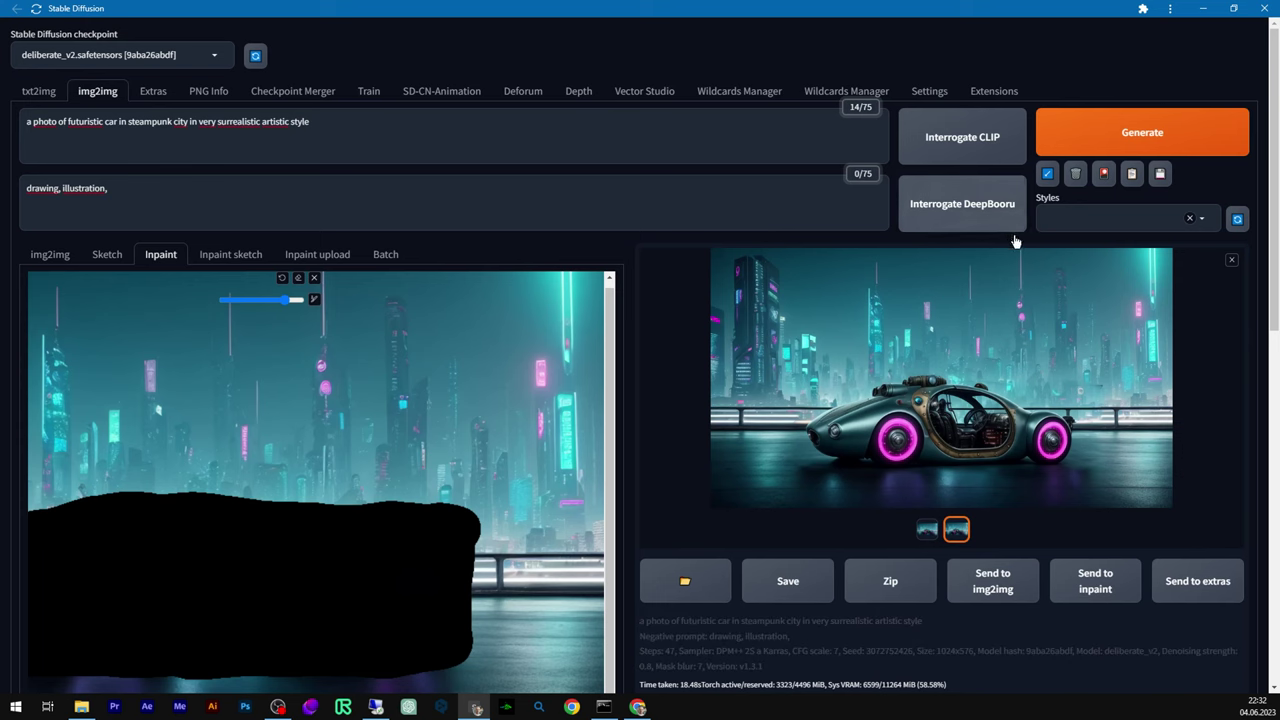
# - Generate one more variation with the same inpaint settings and examine it in the enlarged preview
pyautogui.click(1127, 135)
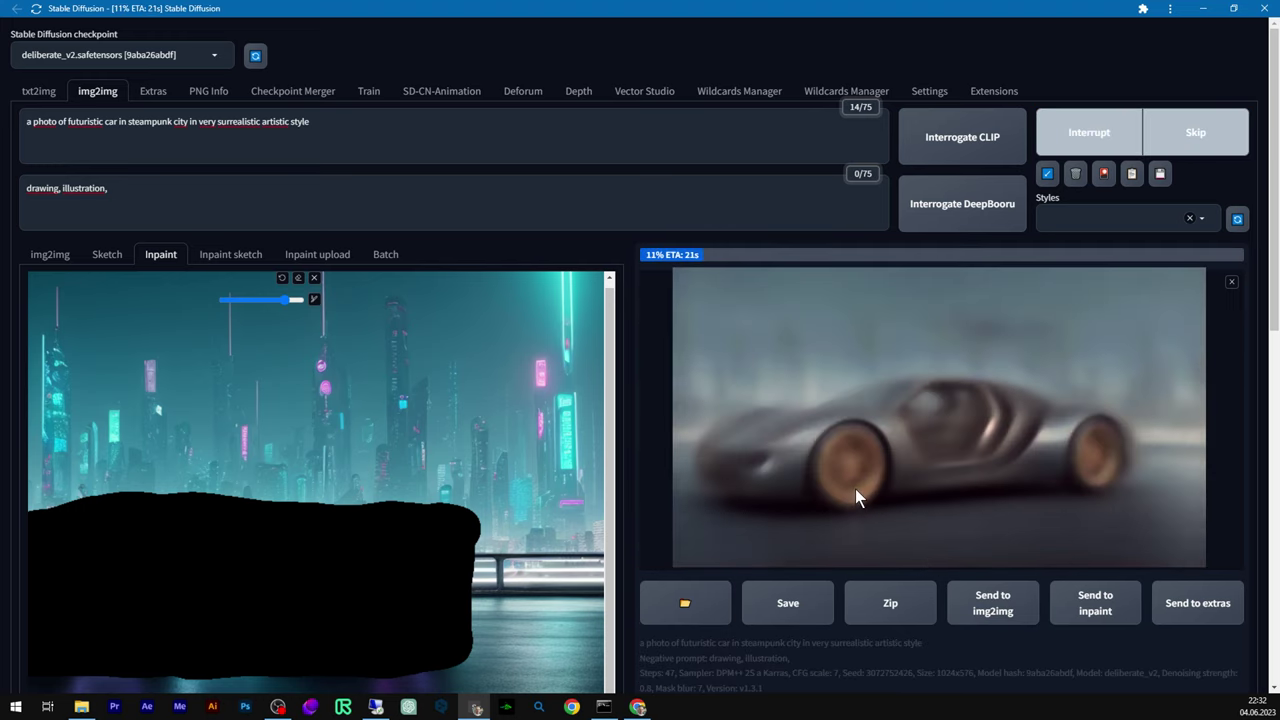
pyautogui.click(891, 432)
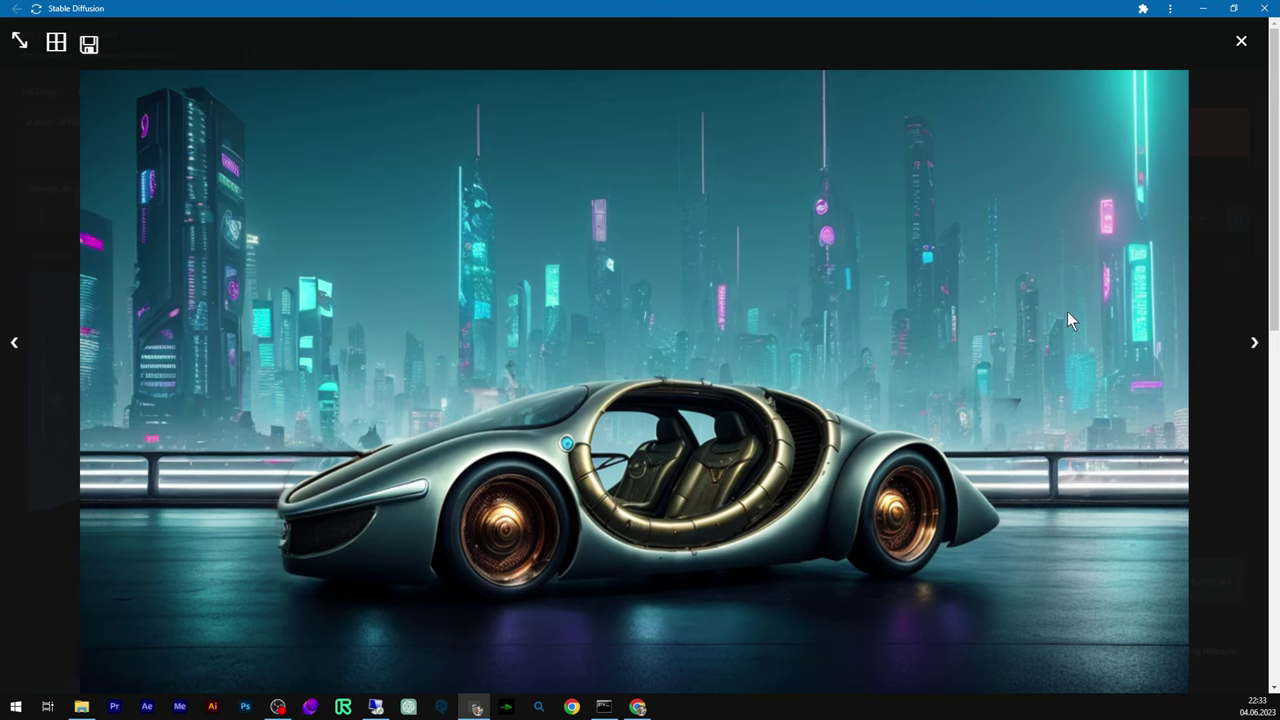
pyautogui.click(1242, 44)
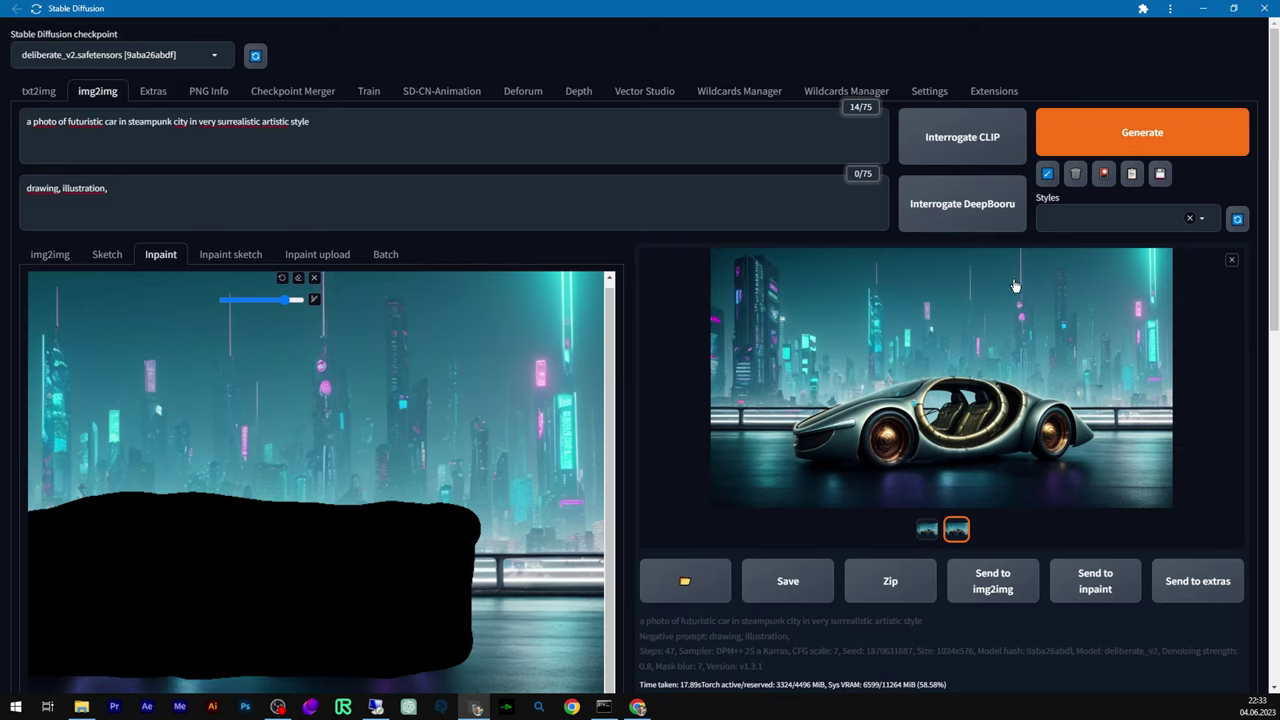
pyautogui.scroll(-10, 718, 405)
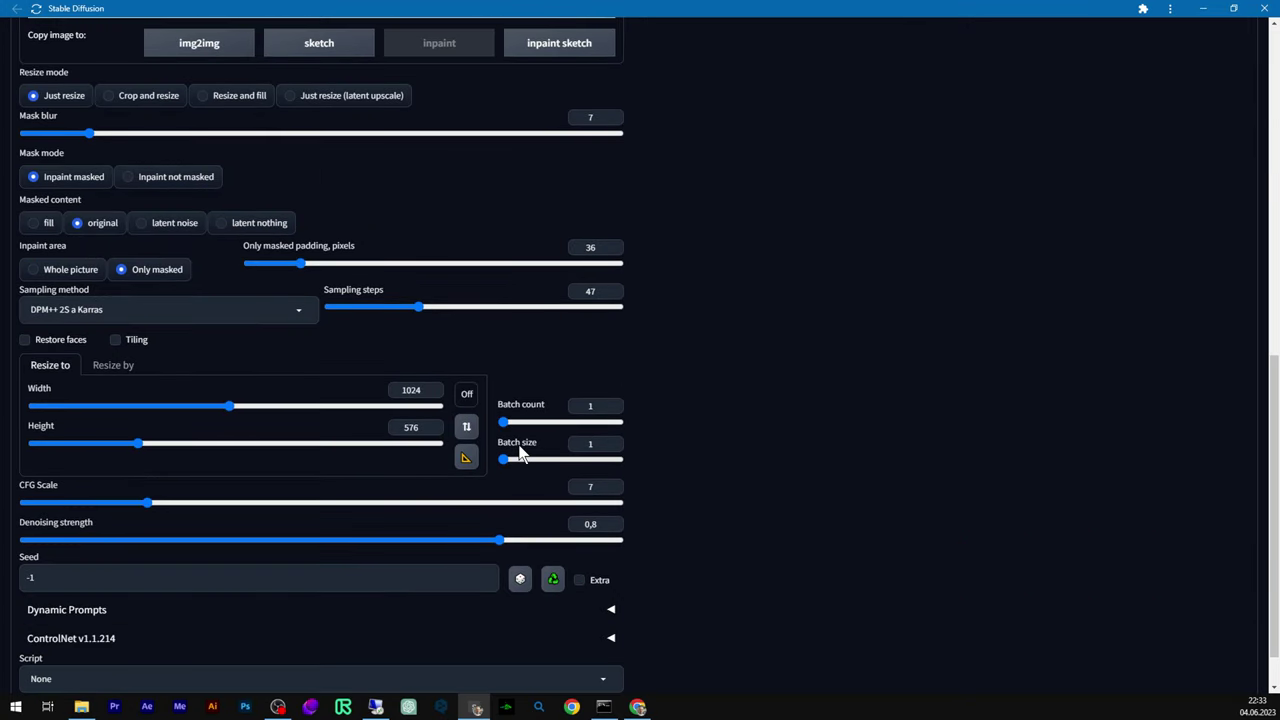
pyautogui.scroll(6, 229, 409)
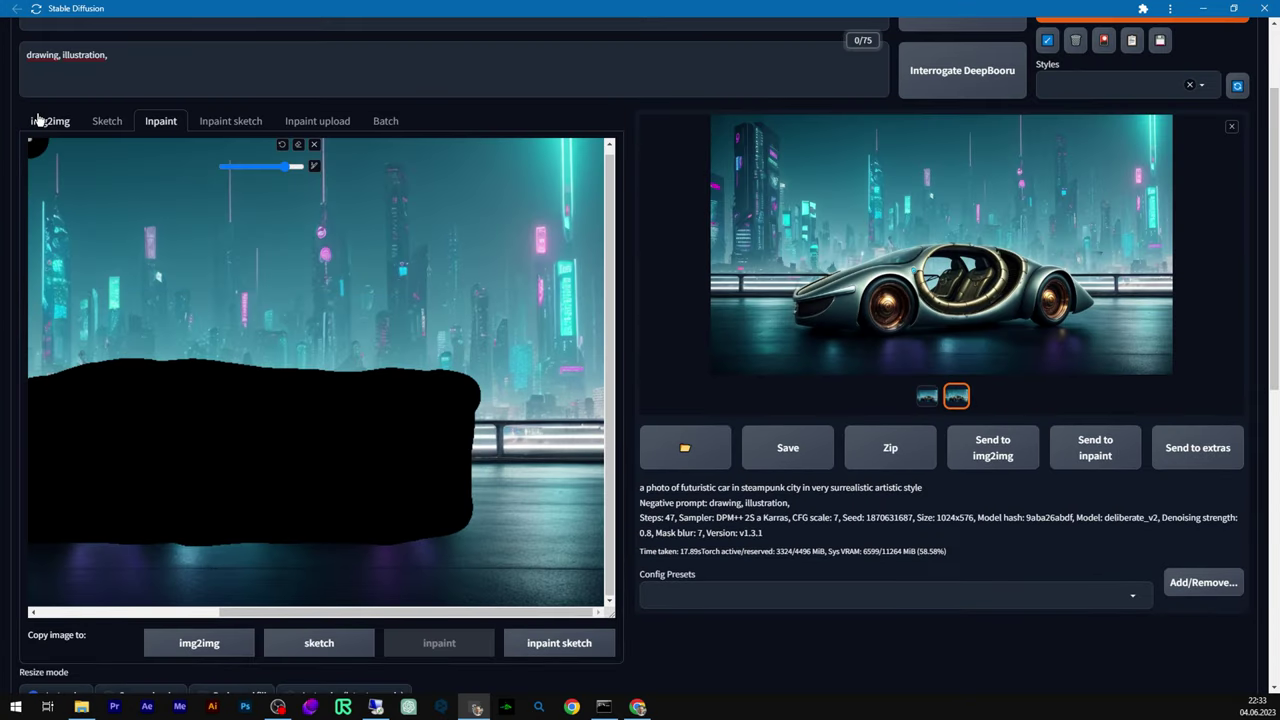